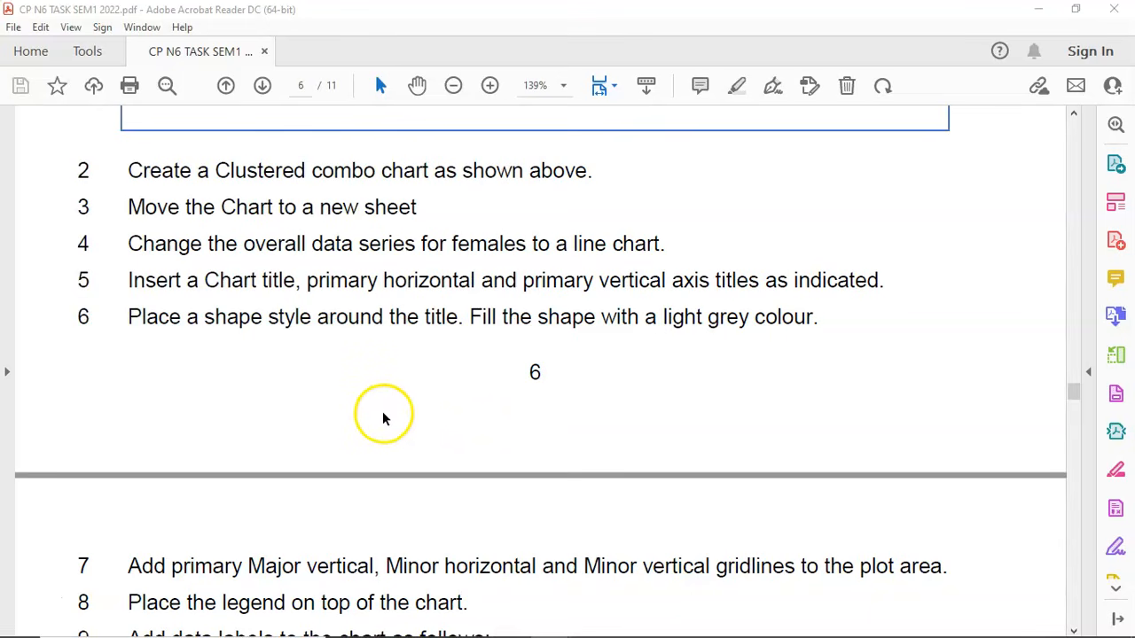
Read the first instruction of Question 3 and its smoking prevalence data table in the task PDF
{"action": "scroll", "coordinate": [390, 414], "scroll_direction": "up", "scroll_amount": 10}
{"action": "scroll", "coordinate": [396, 412], "scroll_direction": "up", "scroll_amount": 6}
{"action": "scroll", "coordinate": [388, 359], "scroll_direction": "up", "scroll_amount": 2}
{"action": "scroll", "coordinate": [388, 359], "scroll_direction": "down", "scroll_amount": 2}
{"action": "scroll", "coordinate": [381, 363], "scroll_direction": "up", "scroll_amount": 5}
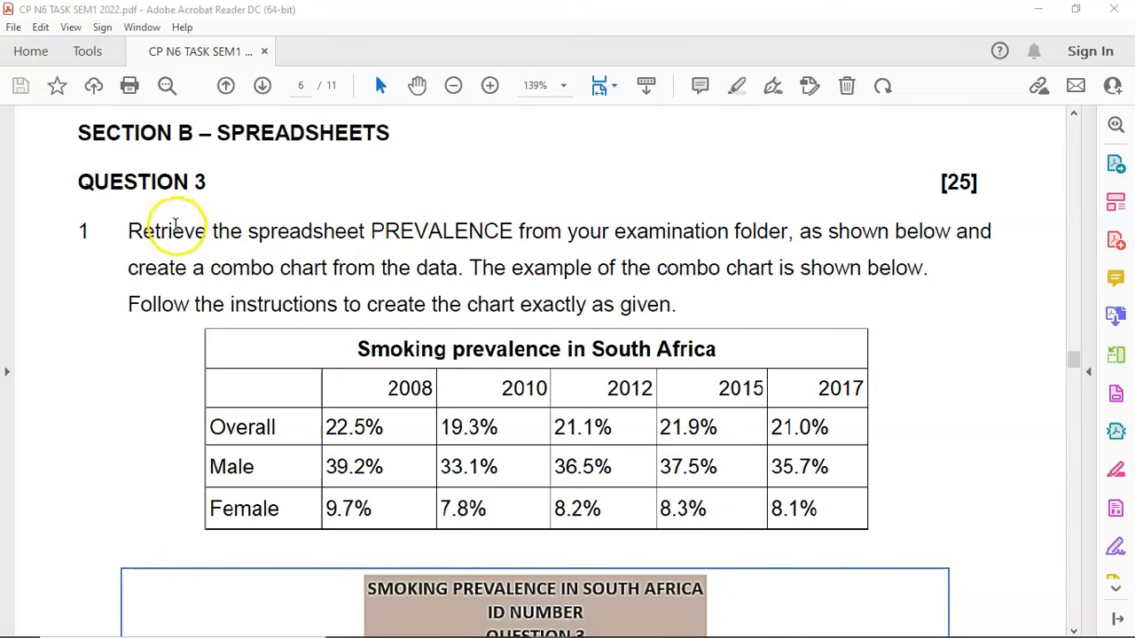
{"action": "scroll", "coordinate": [433, 306], "scroll_direction": "down", "scroll_amount": 1}
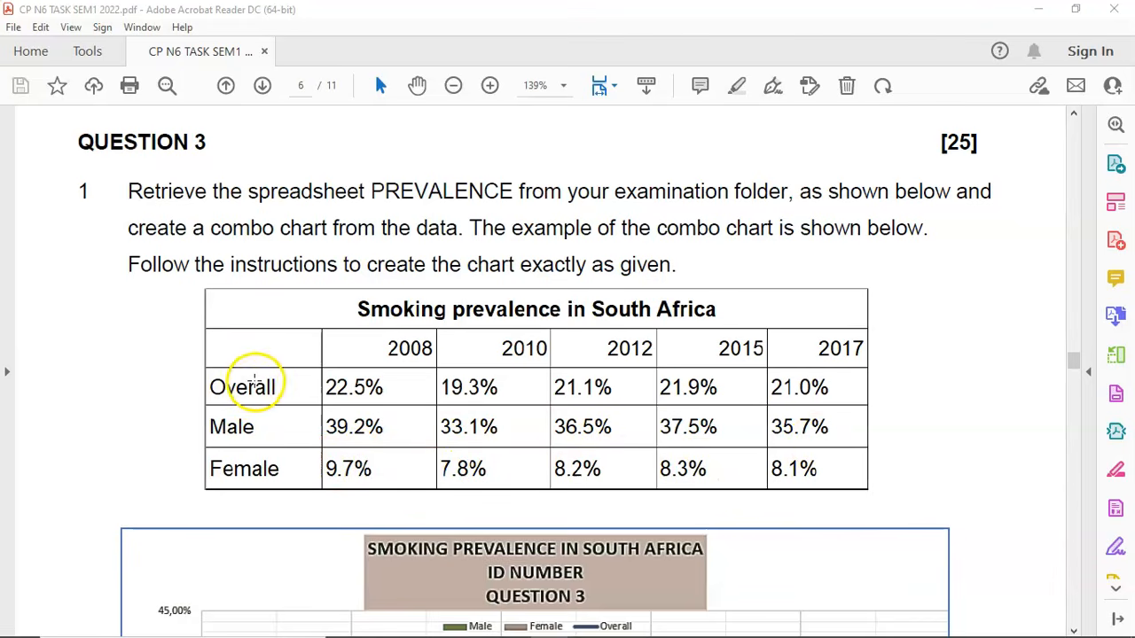
{"action": "left_click", "coordinate": [248, 388]}
{"action": "left_click", "coordinate": [403, 426]}
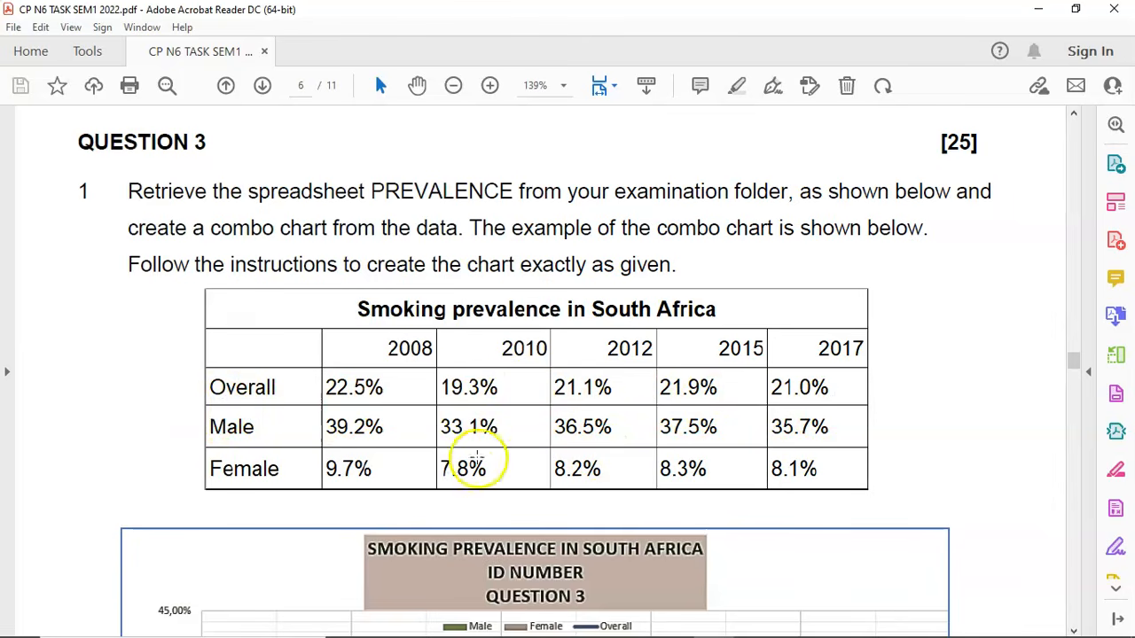
Examine the sample combo chart's title, legend, series, data labels and axis titles, along with instructions 2 to 6 below it
{"action": "scroll", "coordinate": [432, 482], "scroll_direction": "down", "scroll_amount": 5}
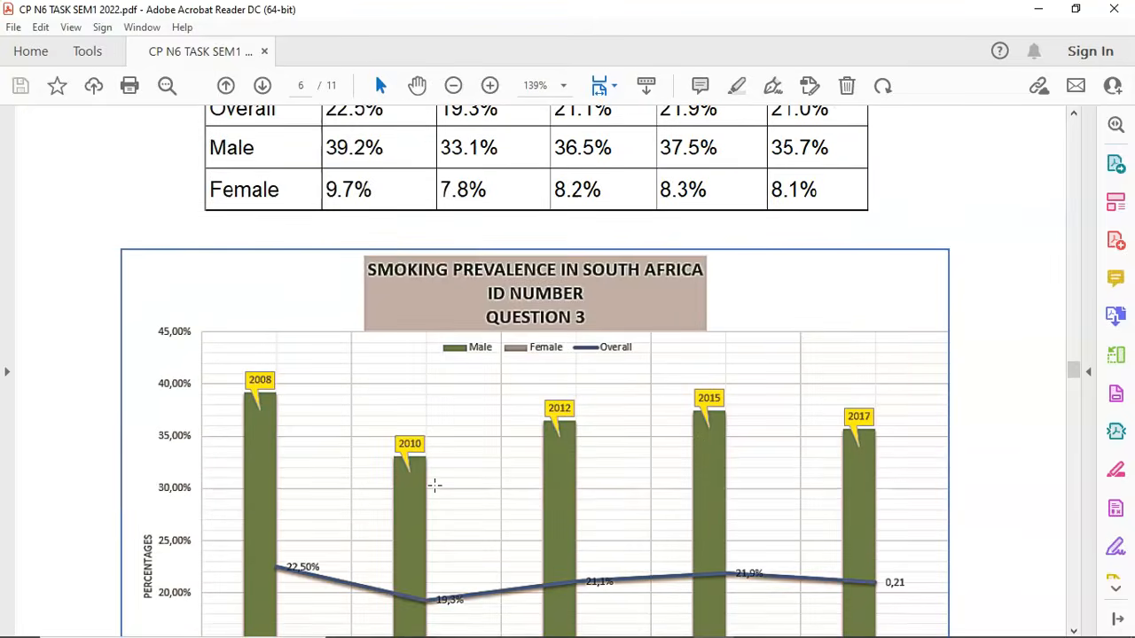
{"action": "scroll", "coordinate": [435, 484], "scroll_direction": "down", "scroll_amount": 2}
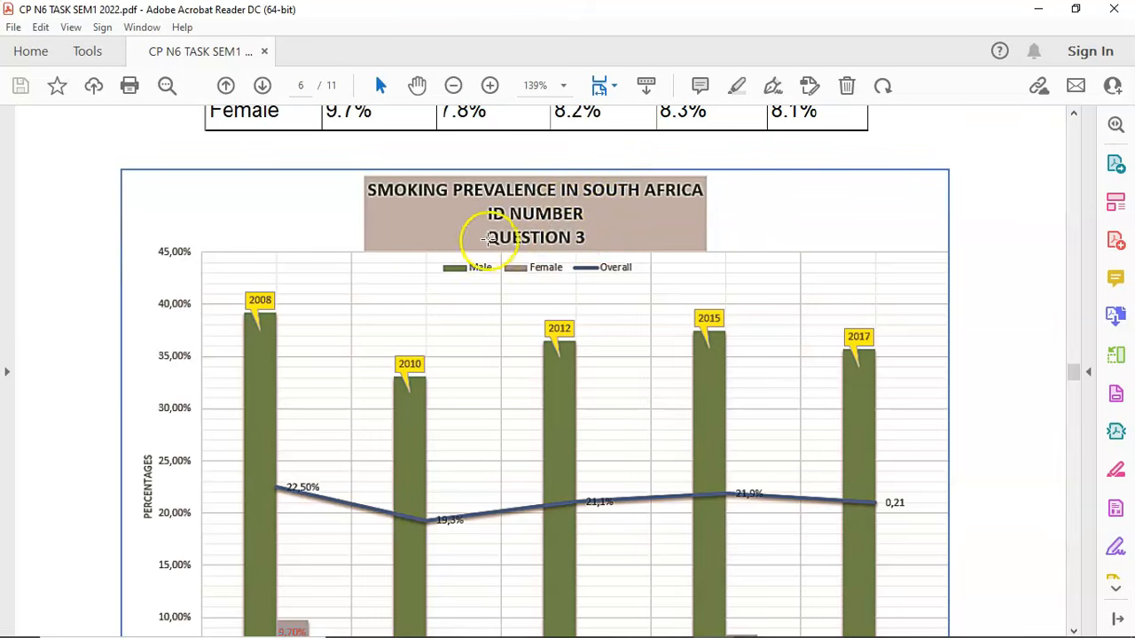
{"action": "scroll", "coordinate": [216, 279], "scroll_direction": "down", "scroll_amount": 1}
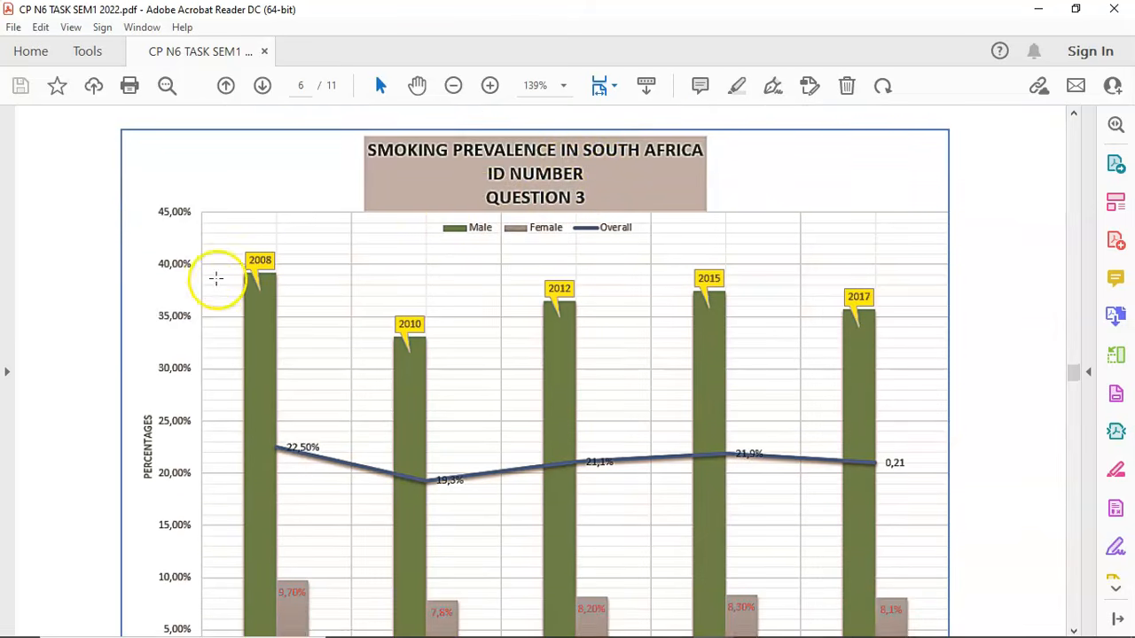
{"action": "scroll", "coordinate": [216, 279], "scroll_direction": "down", "scroll_amount": 3}
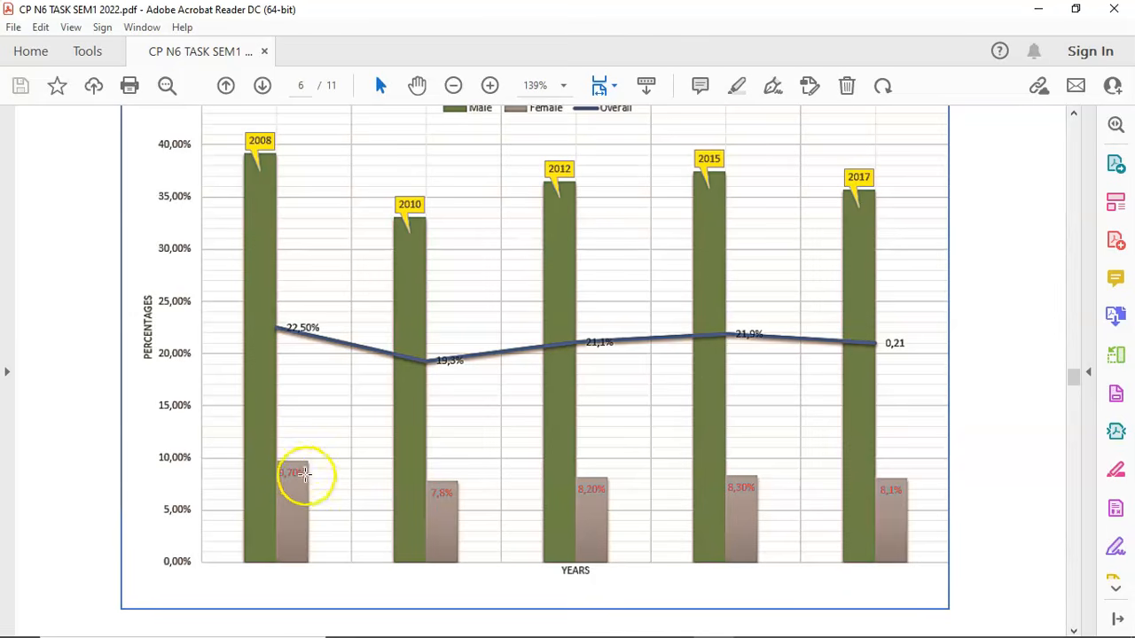
{"action": "scroll", "coordinate": [296, 472], "scroll_direction": "down", "scroll_amount": 3}
{"action": "scroll", "coordinate": [296, 470], "scroll_direction": "up", "scroll_amount": 3}
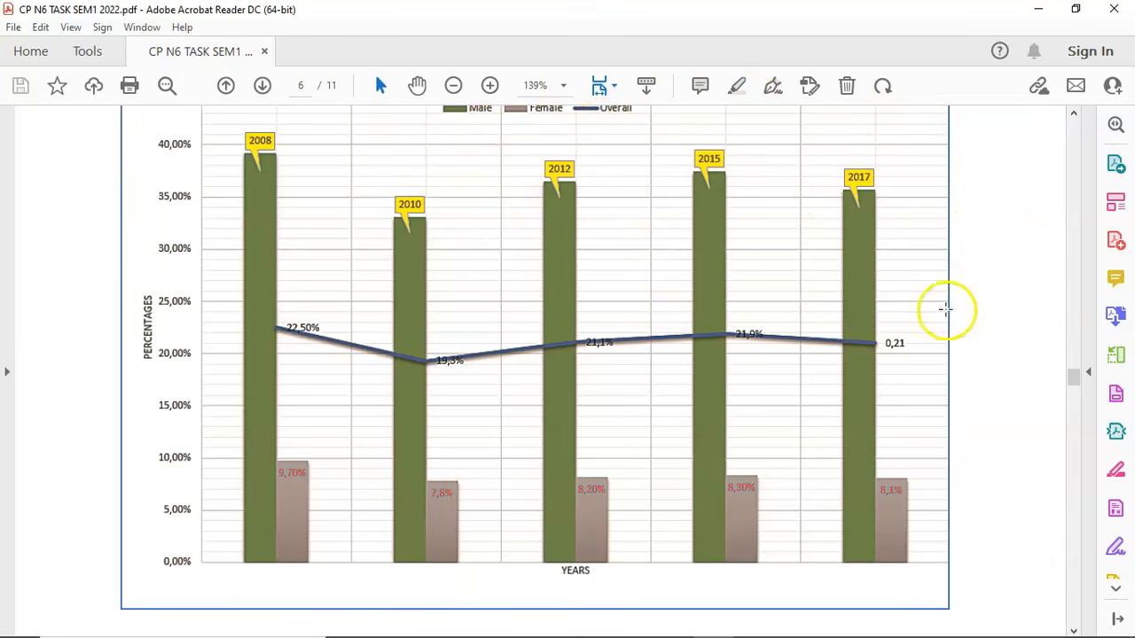
{"action": "scroll", "coordinate": [552, 417], "scroll_direction": "down", "scroll_amount": 3}
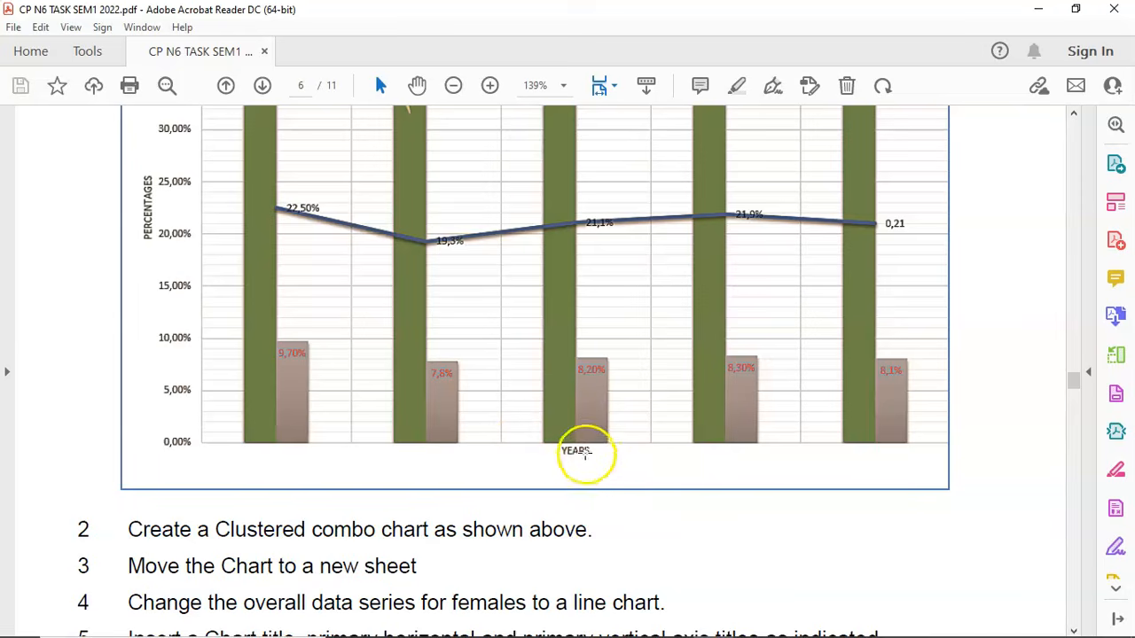
{"action": "scroll", "coordinate": [18, 488], "scroll_direction": "up", "scroll_amount": 3}
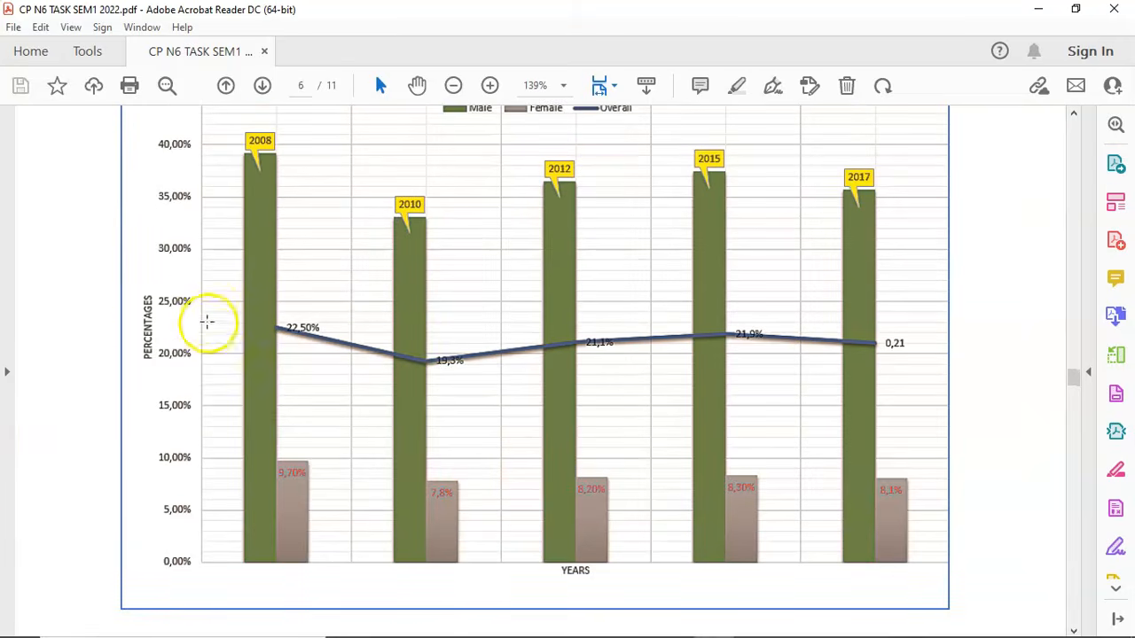
{"action": "scroll", "coordinate": [266, 370], "scroll_direction": "up", "scroll_amount": 2}
{"action": "scroll", "coordinate": [266, 369], "scroll_direction": "up", "scroll_amount": 1}
{"action": "scroll", "coordinate": [266, 370], "scroll_direction": "down", "scroll_amount": 1}
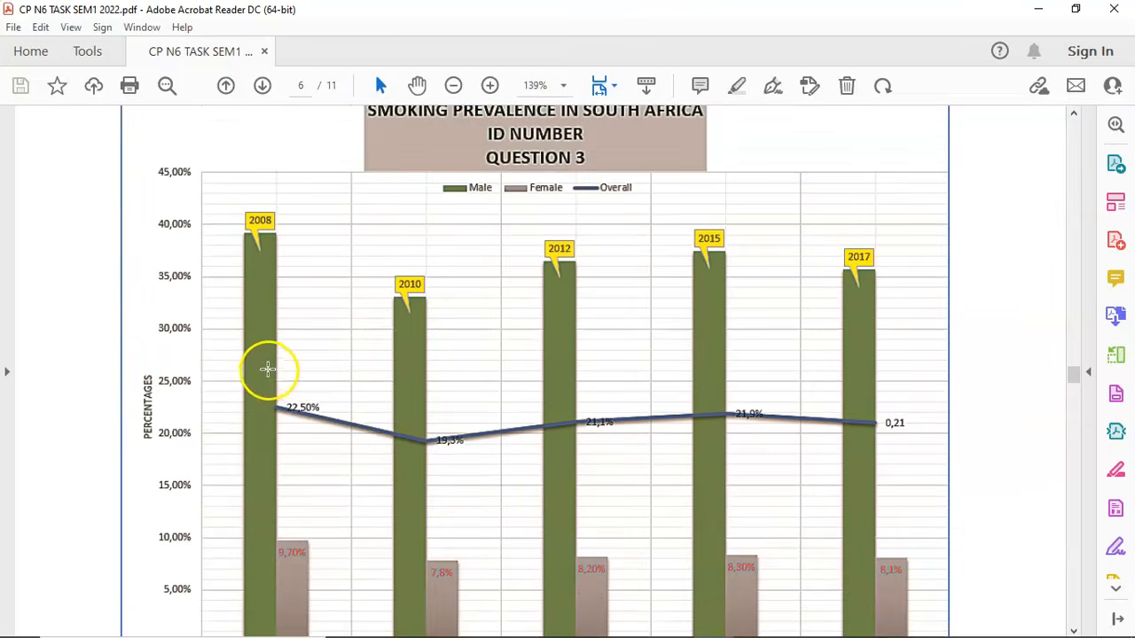
{"action": "scroll", "coordinate": [268, 369], "scroll_direction": "down", "scroll_amount": 9}
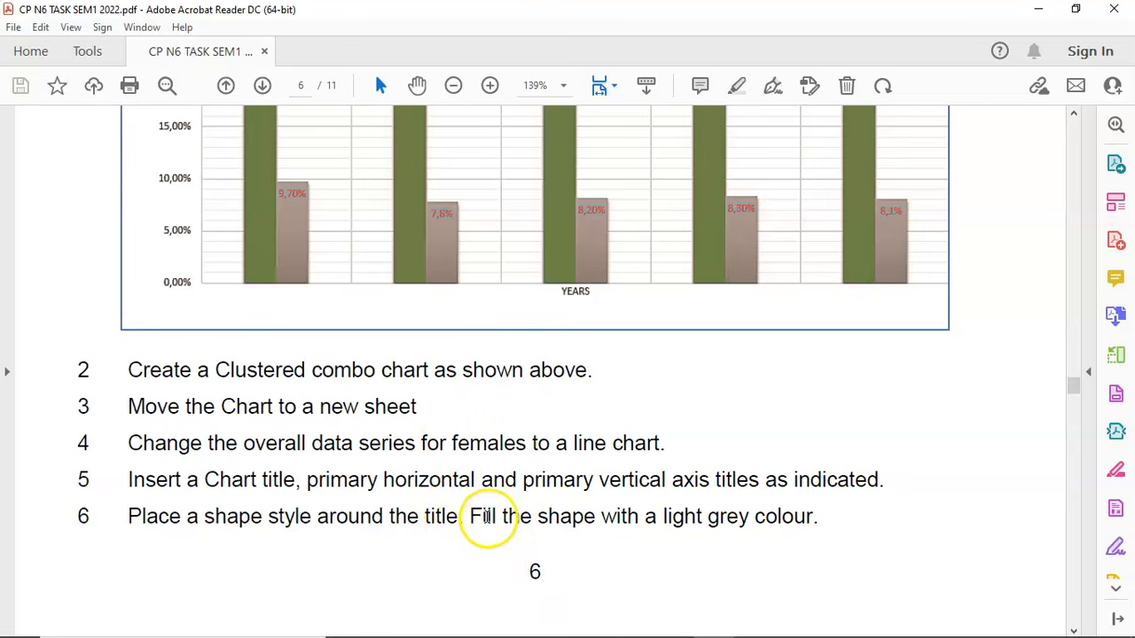
{"action": "scroll", "coordinate": [644, 506], "scroll_direction": "up", "scroll_amount": 5}
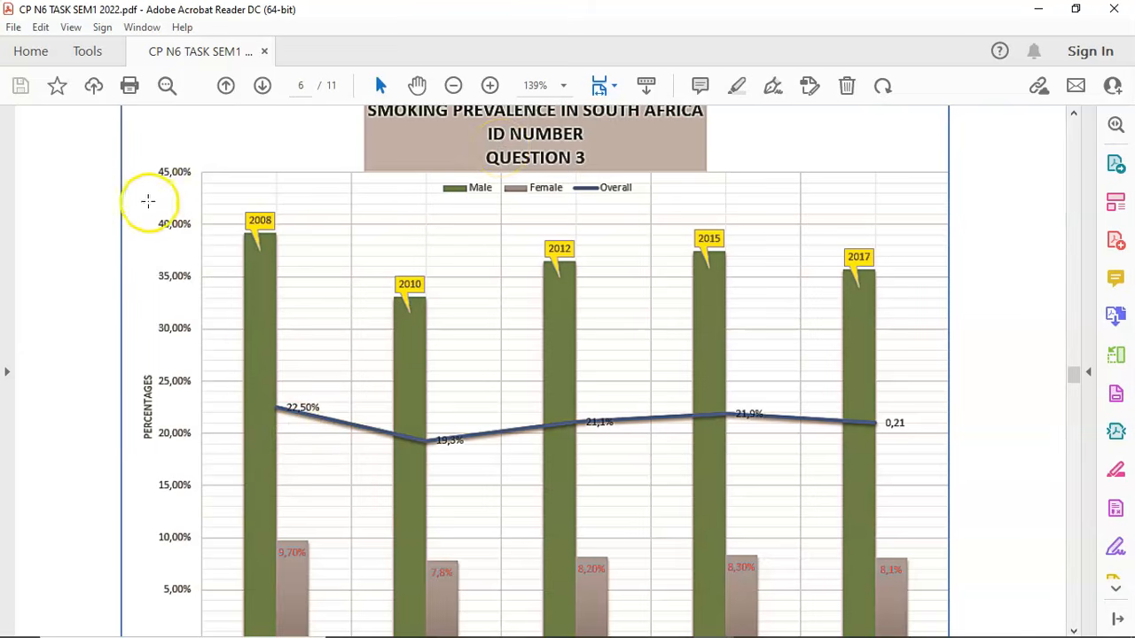
{"action": "scroll", "coordinate": [498, 559], "scroll_direction": "up", "scroll_amount": 5}
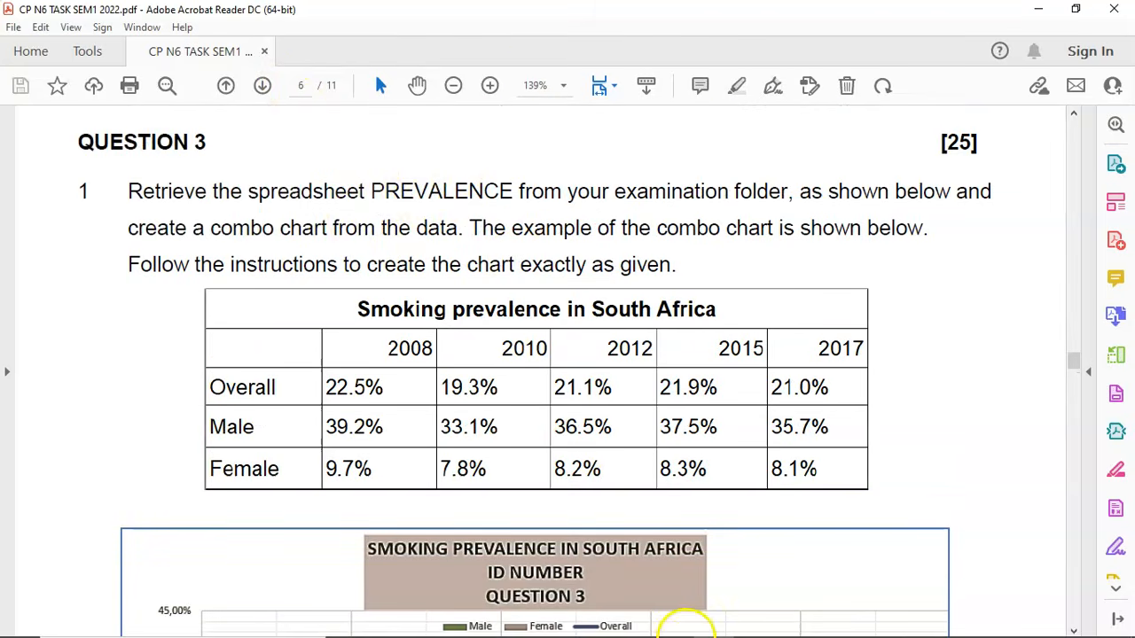
Switch to the DATA FILES folder and open the PREVALENCE workbook in Excel
{"action": "mouse_move", "coordinate": [429, 623]}
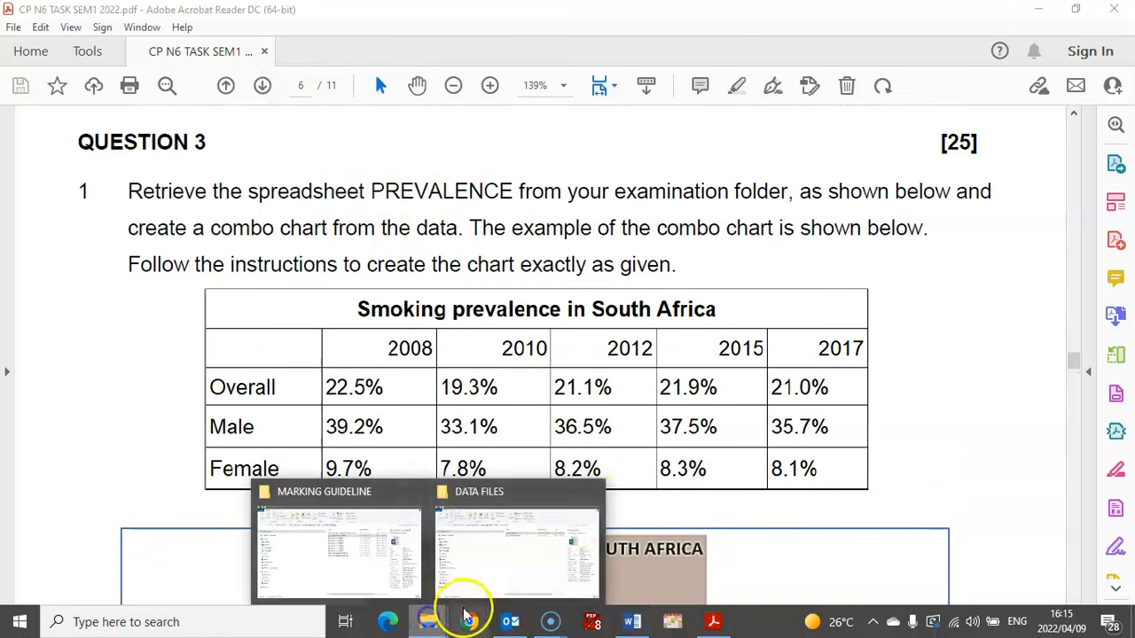
{"action": "left_click", "coordinate": [539, 539]}
{"action": "double_click", "coordinate": [553, 189]}
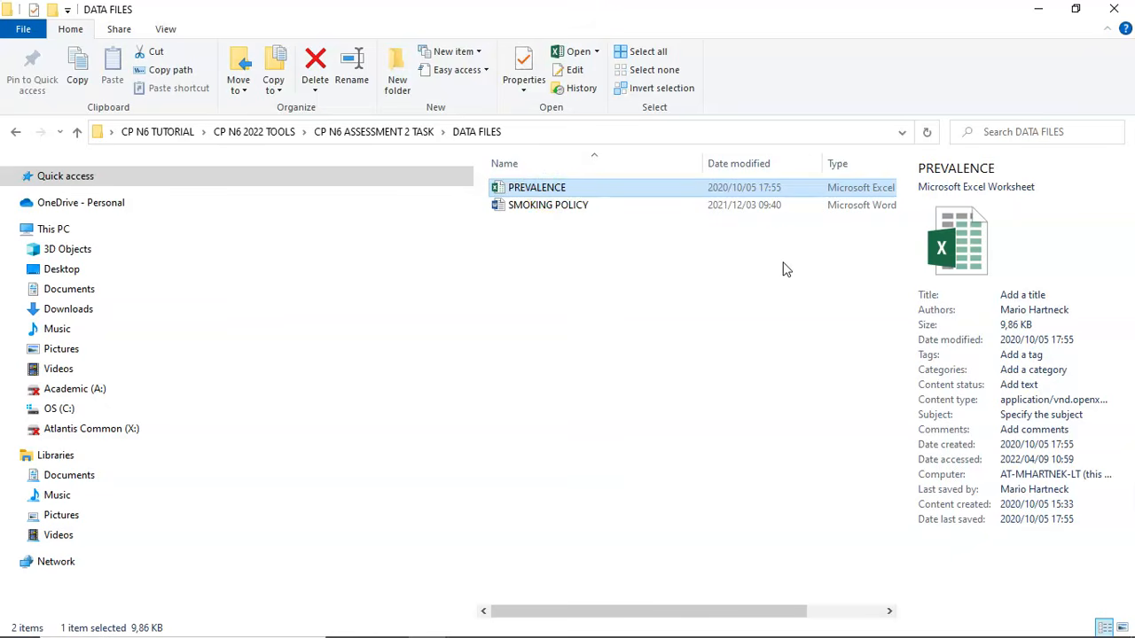
{"action": "double_click", "coordinate": [536, 187]}
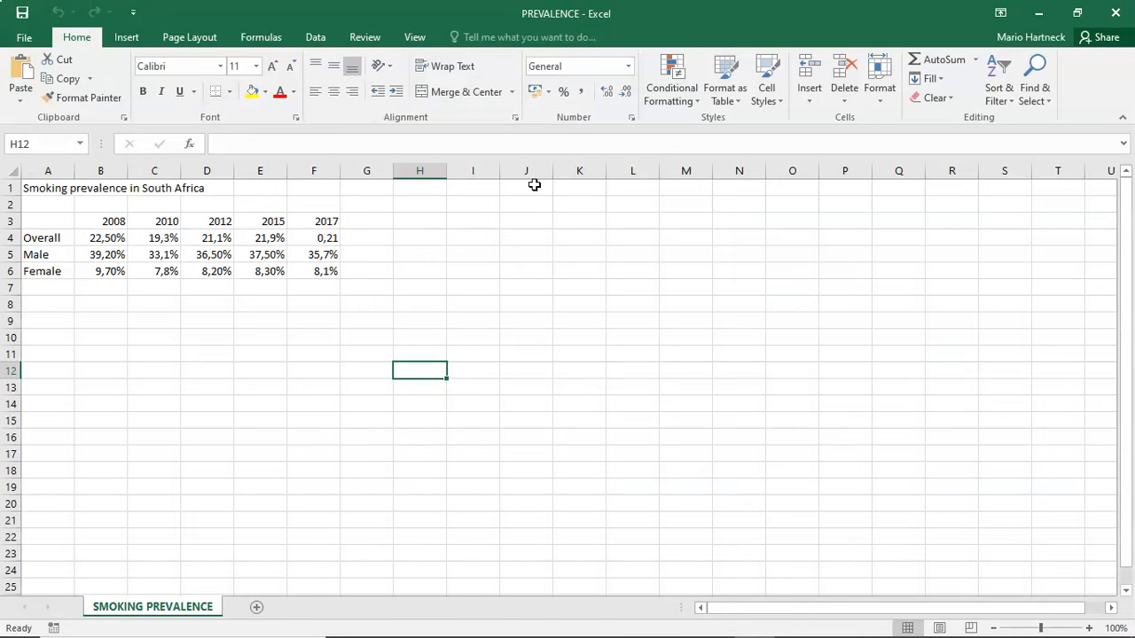
Examine the year headings in B3:F3 and the Overall, Male and Female data in rows 4 to 6
{"action": "left_click", "coordinate": [44, 223]}
{"action": "left_click", "coordinate": [90, 240]}
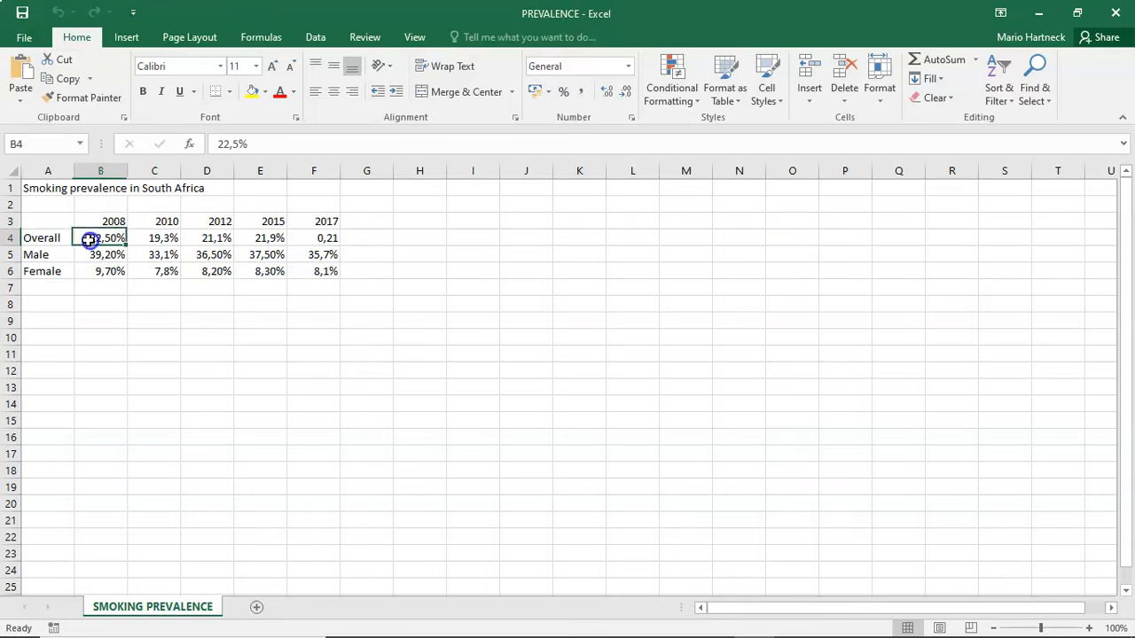
{"action": "left_click_drag", "start_coordinate": [114, 222], "coordinate": [324, 218]}
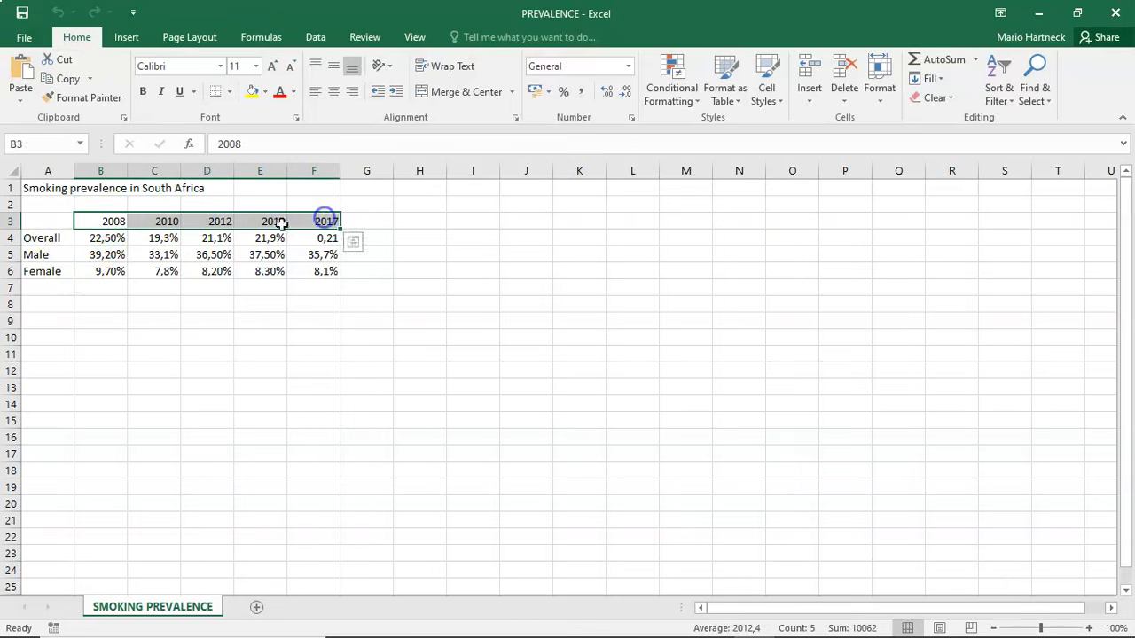
{"action": "left_click_drag", "start_coordinate": [38, 239], "coordinate": [337, 238]}
{"action": "left_click_drag", "start_coordinate": [49, 255], "coordinate": [312, 266]}
{"action": "left_click_drag", "start_coordinate": [51, 240], "coordinate": [317, 269]}
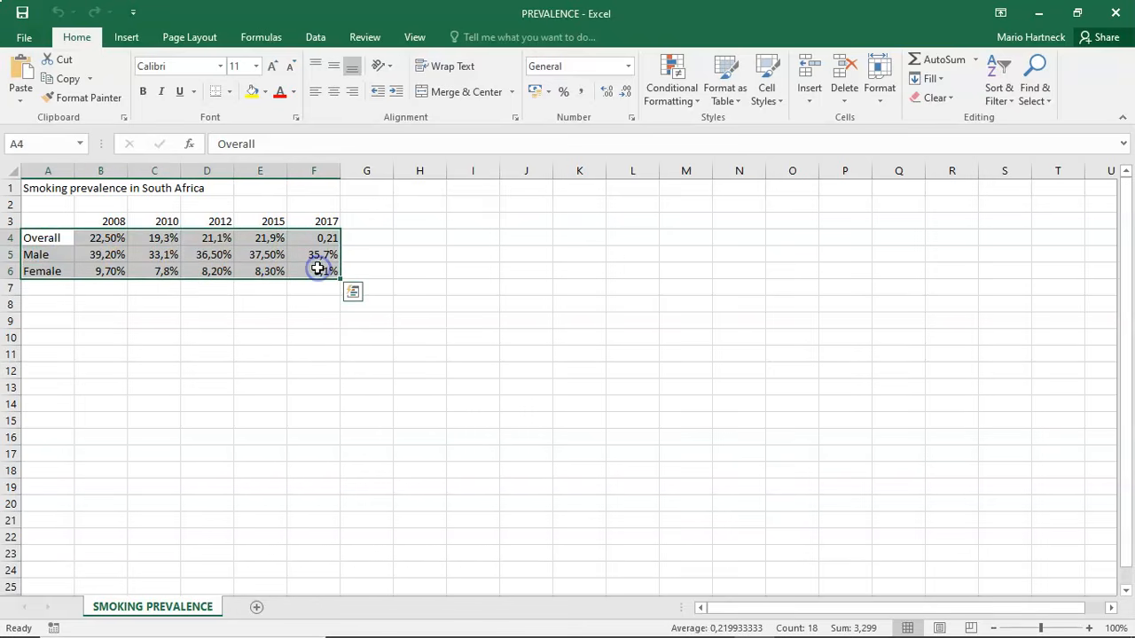
{"action": "left_click_drag", "start_coordinate": [112, 221], "coordinate": [316, 218]}
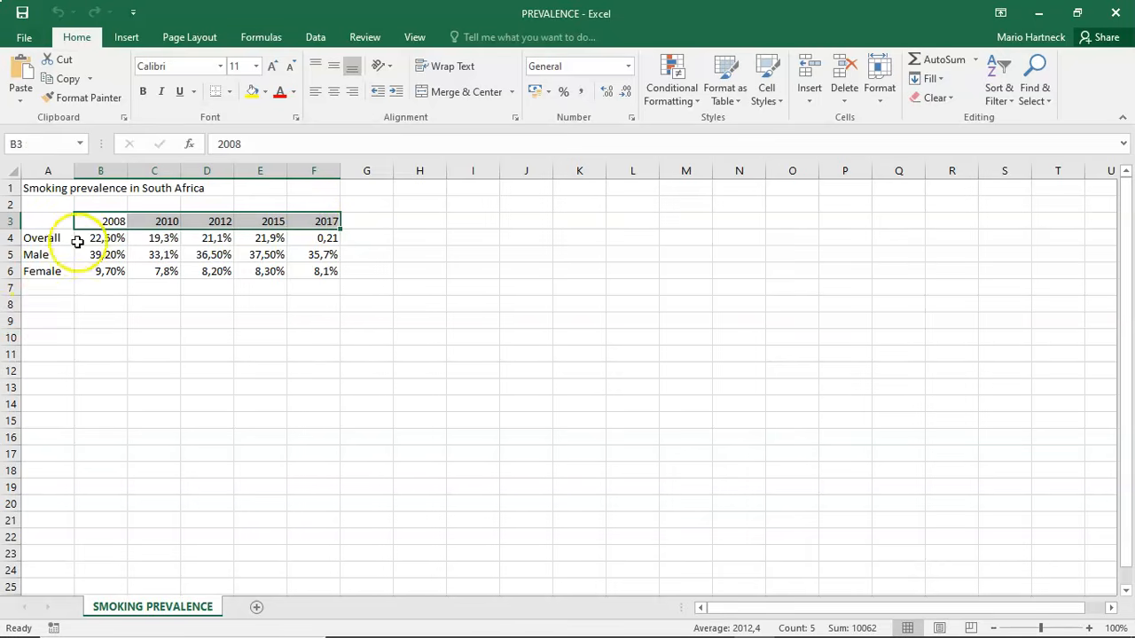
{"action": "left_click", "coordinate": [372, 350]}
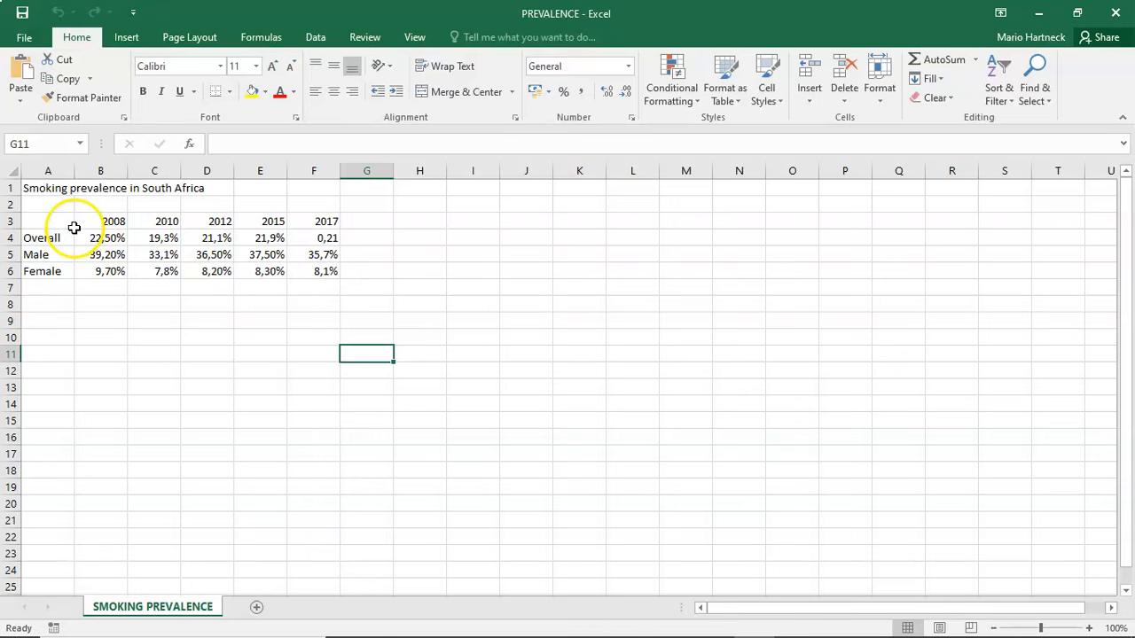
Examine the series labels in A4:A6 and the corner cell A3 between them and the year headings
{"action": "left_click_drag", "start_coordinate": [48, 238], "coordinate": [42, 272]}
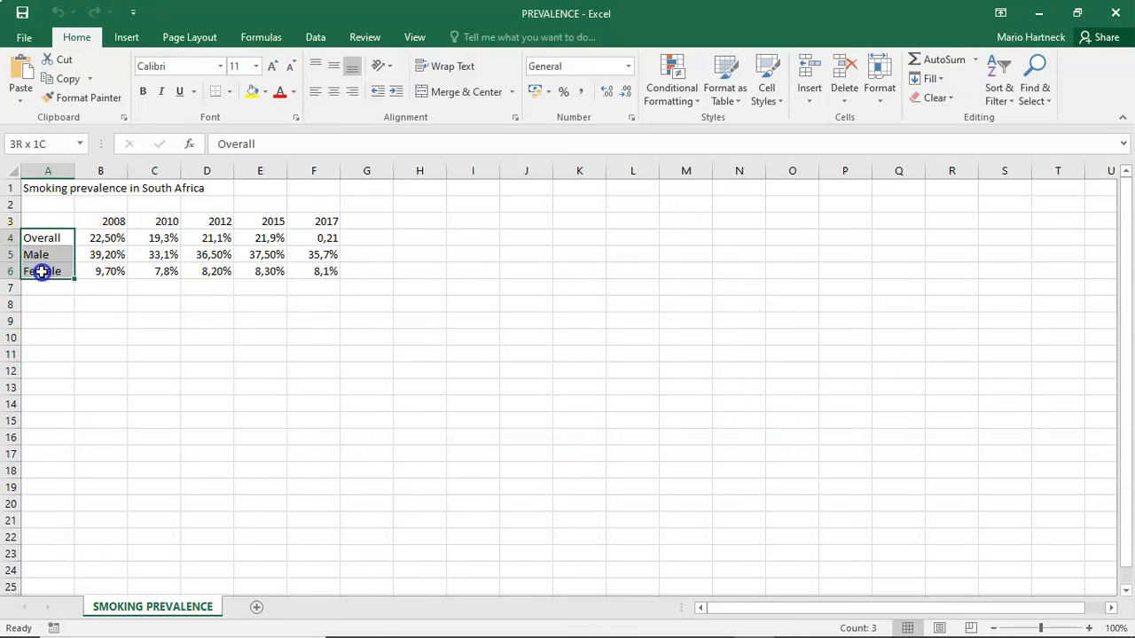
{"action": "left_click", "coordinate": [35, 220]}
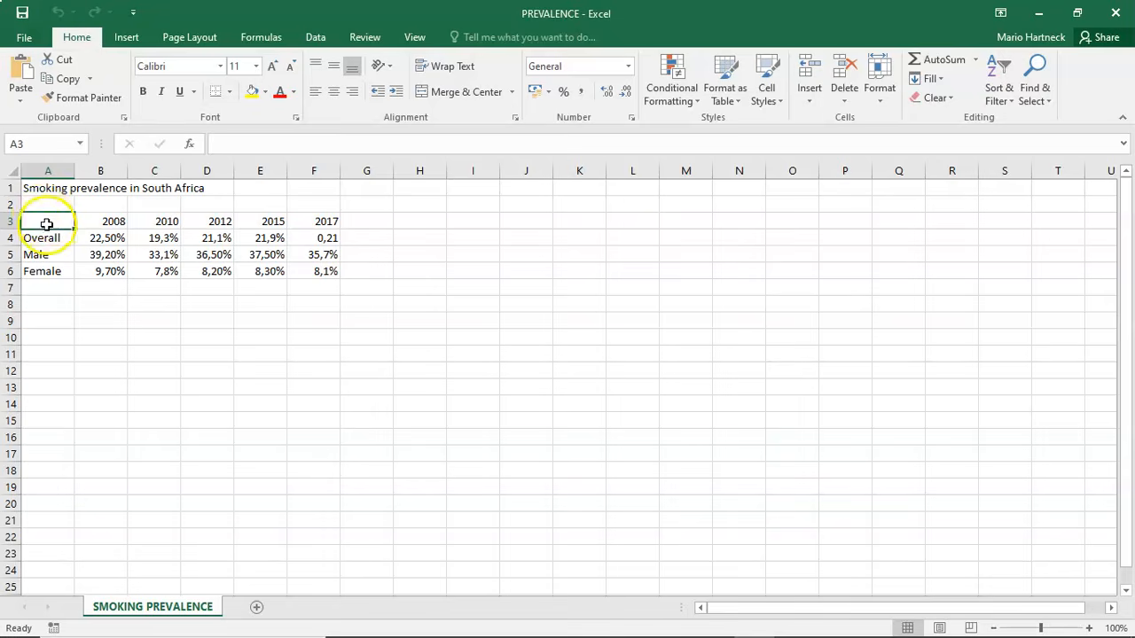
{"action": "left_click_drag", "start_coordinate": [52, 221], "coordinate": [314, 220]}
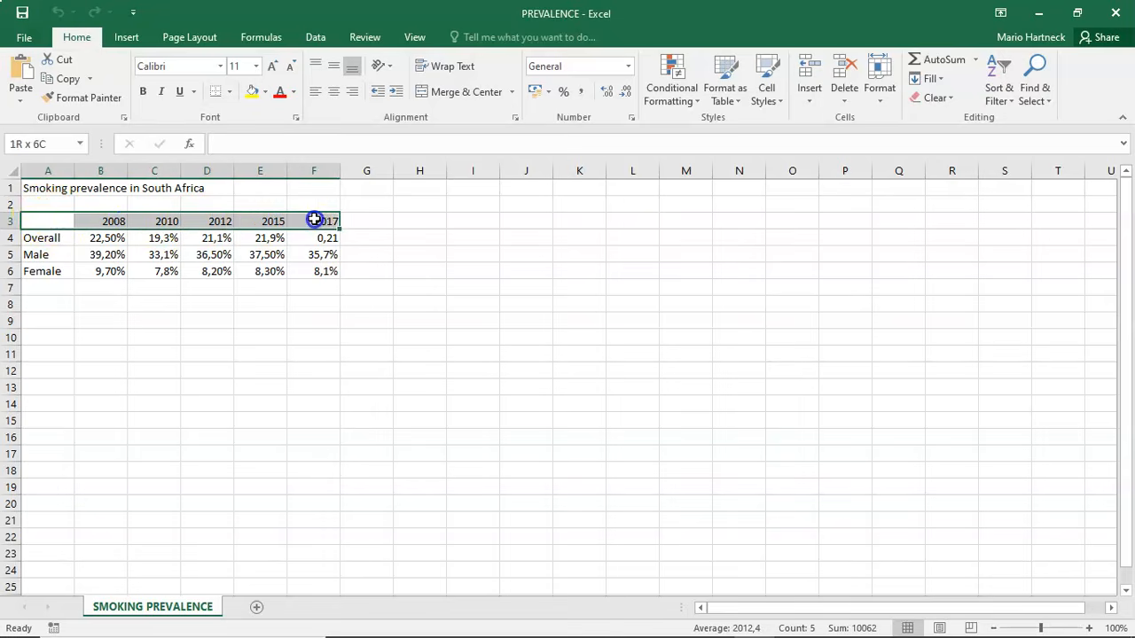
{"action": "left_click", "coordinate": [43, 226]}
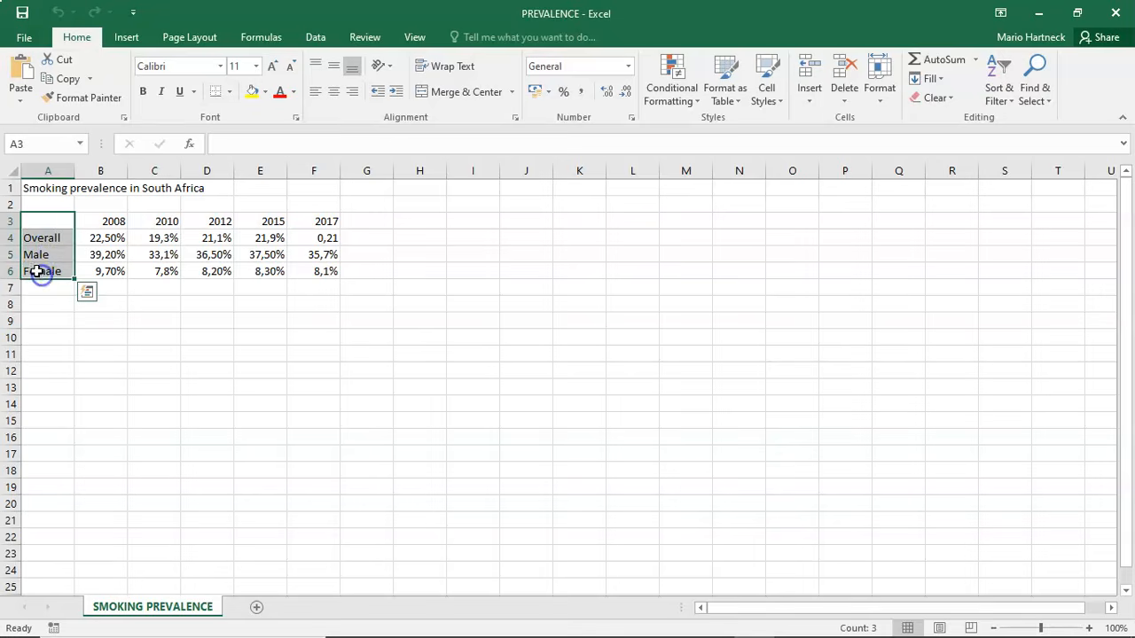
{"action": "left_click", "coordinate": [40, 309]}
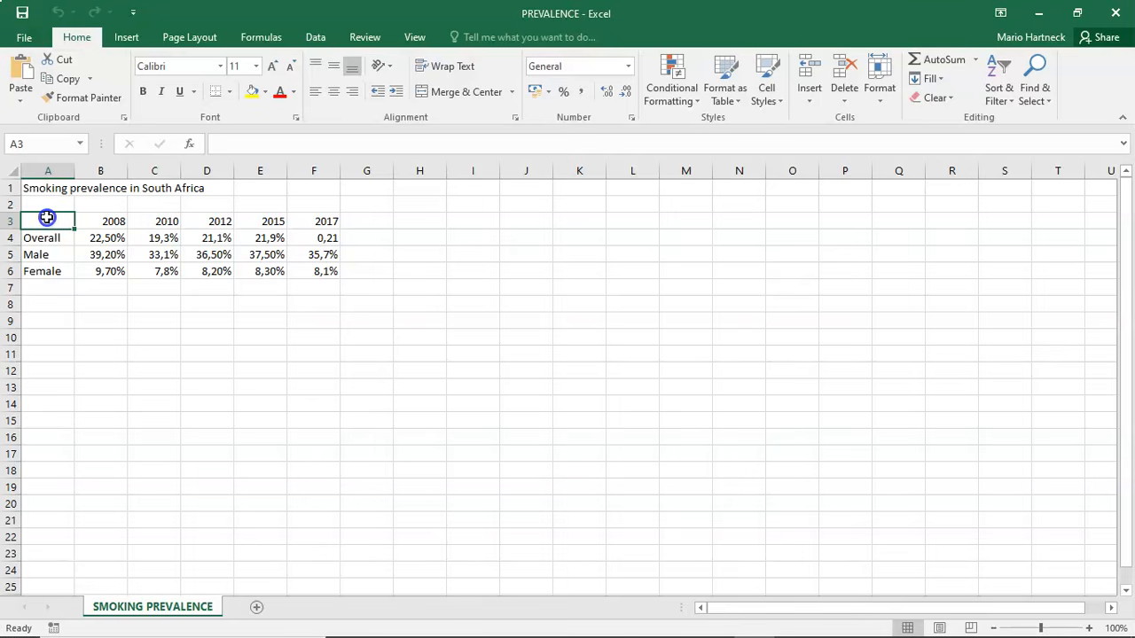
{"action": "left_click_drag", "start_coordinate": [22, 235], "coordinate": [324, 276]}
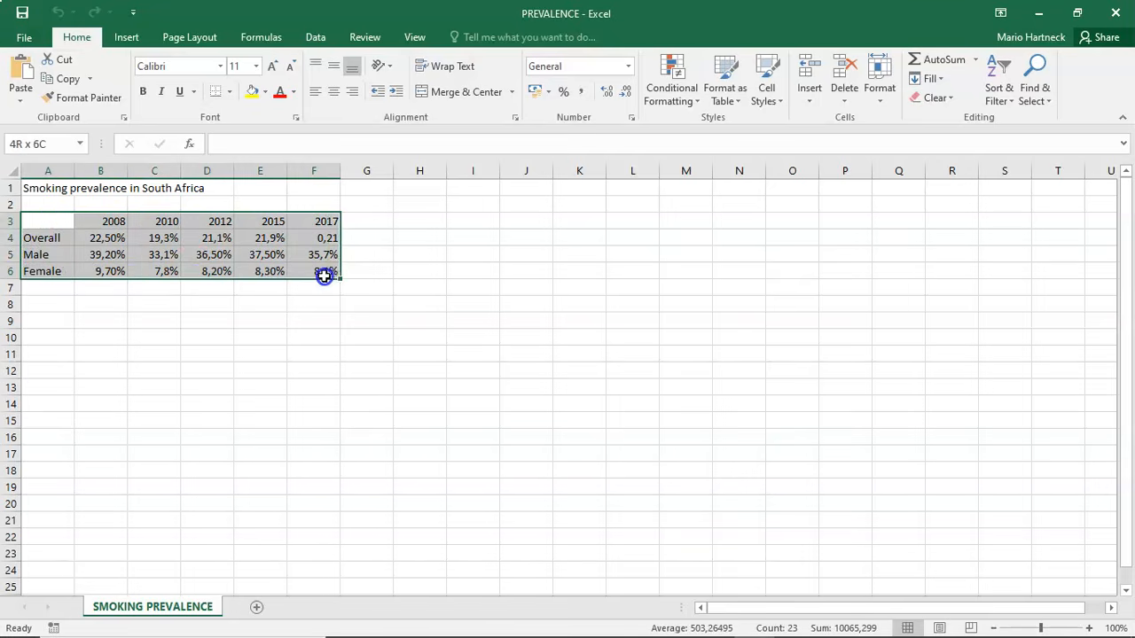
{"action": "left_click", "coordinate": [56, 221]}
{"action": "double_click", "coordinate": [44, 220]}
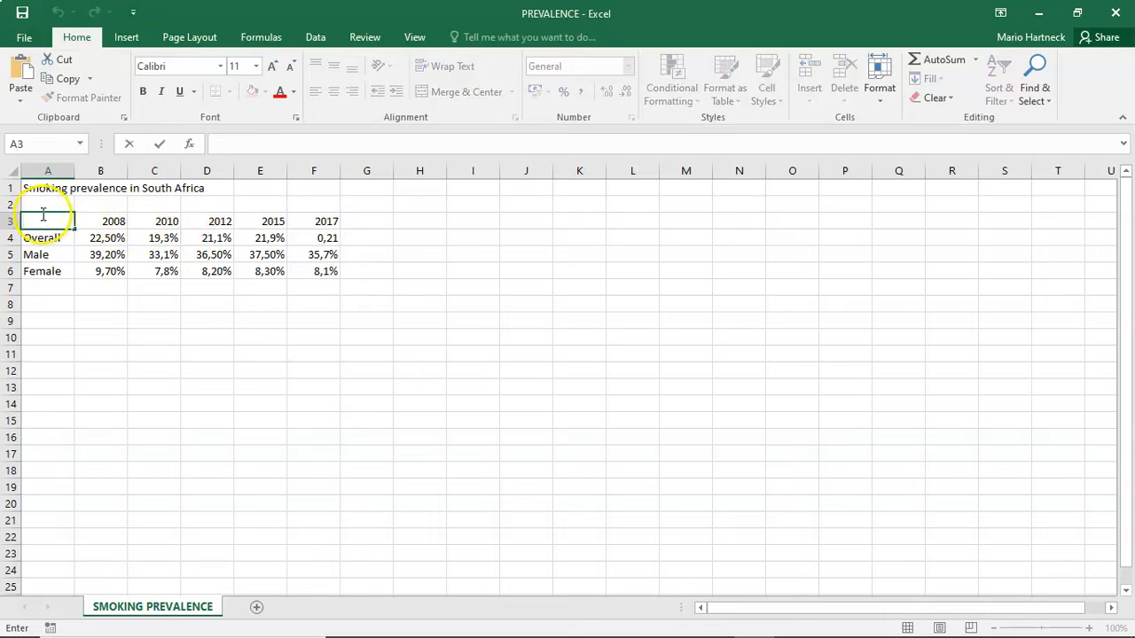
{"action": "left_click", "coordinate": [52, 256]}
Select the range A3:F6 and start inserting a Clustered Column - Line combo chart from it
{"action": "left_click_drag", "start_coordinate": [47, 220], "coordinate": [327, 275]}
{"action": "left_click", "coordinate": [310, 317]}
{"action": "left_click_drag", "start_coordinate": [67, 221], "coordinate": [325, 272]}
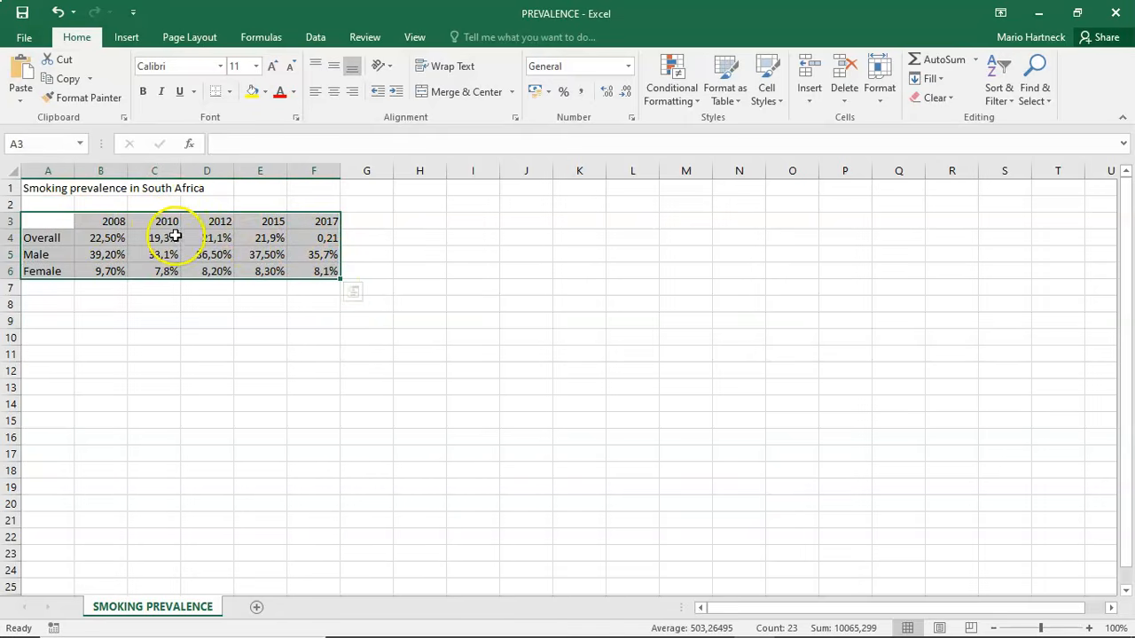
{"action": "left_click", "coordinate": [128, 39]}
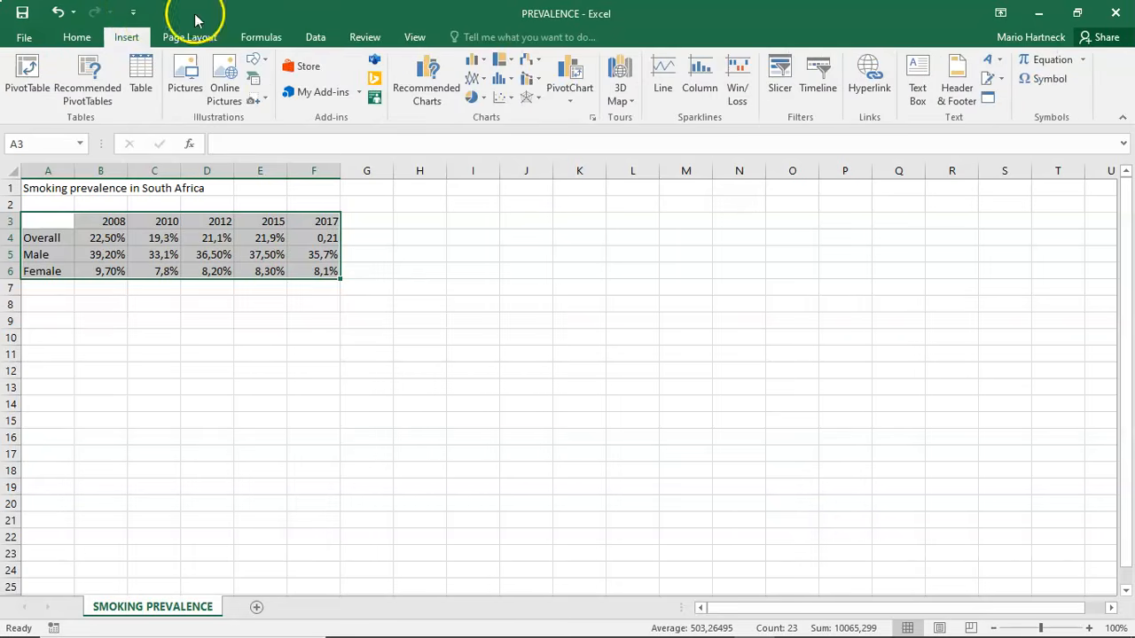
{"action": "left_click", "coordinate": [430, 85]}
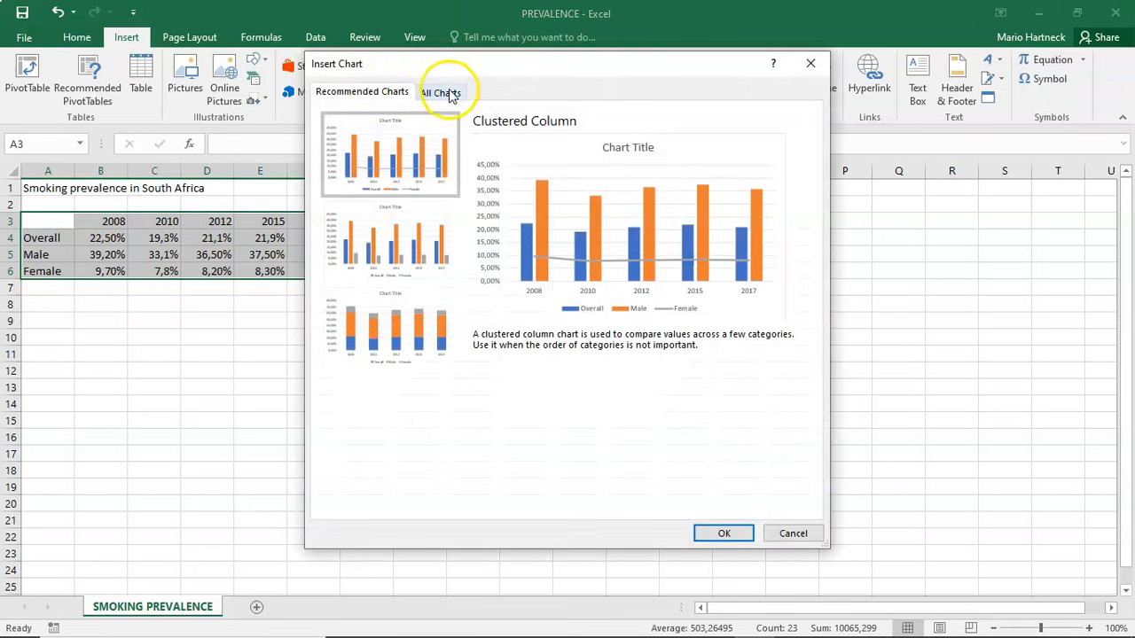
{"action": "left_click", "coordinate": [453, 96]}
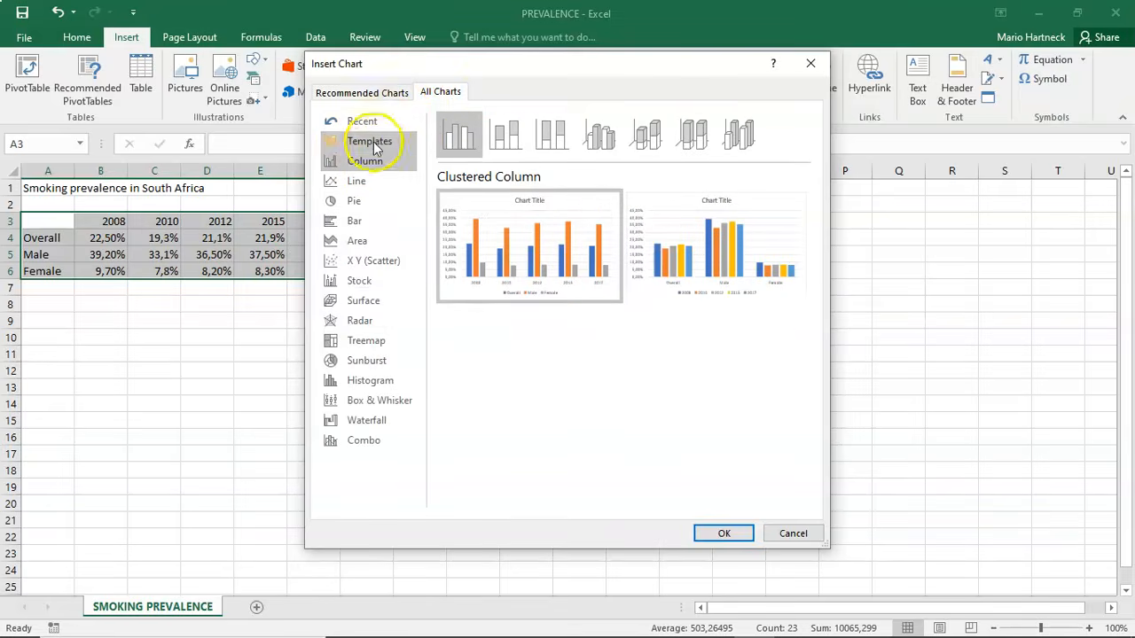
{"action": "left_click", "coordinate": [364, 443]}
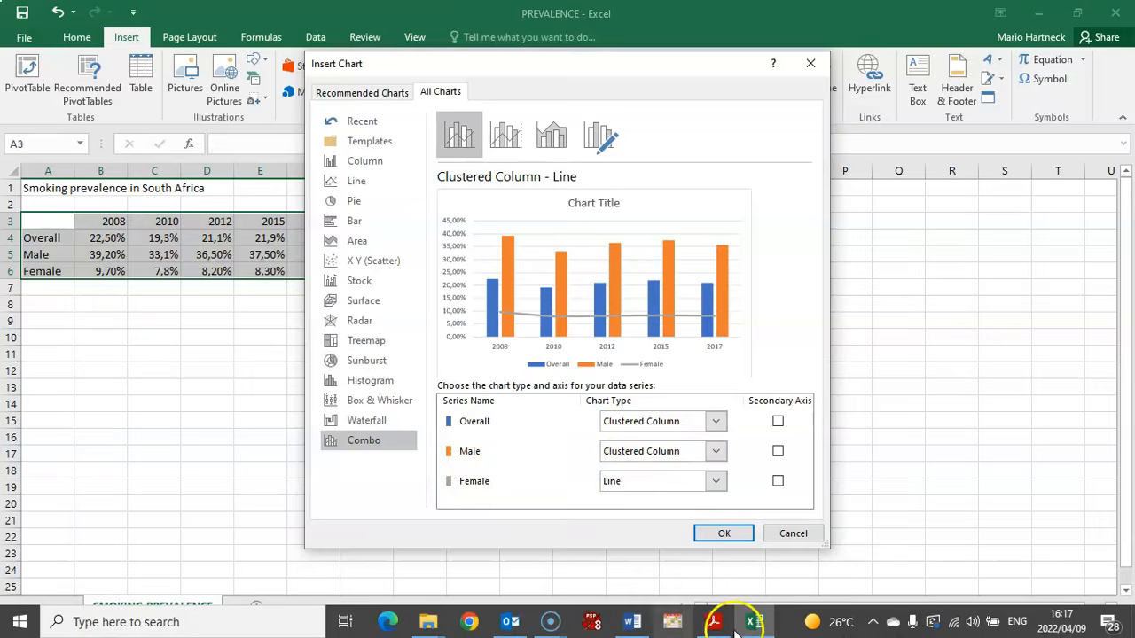
Switch to the task PDF in Acrobat Reader and read the chart instructions from item 2 onwards
{"action": "left_click", "coordinate": [715, 621]}
{"action": "scroll", "coordinate": [431, 354], "scroll_direction": "down", "scroll_amount": 10}
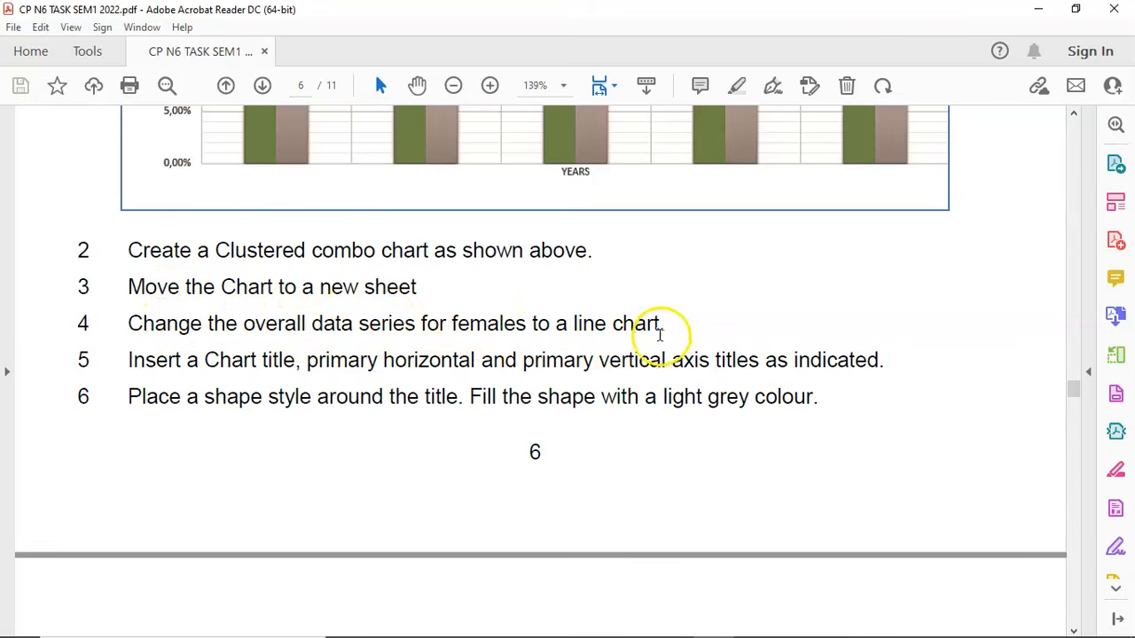
Switch back to Excel and insert the Clustered Column - Line chart with Overall and Male as columns and Female as a line
{"action": "mouse_move", "coordinate": [715, 627]}
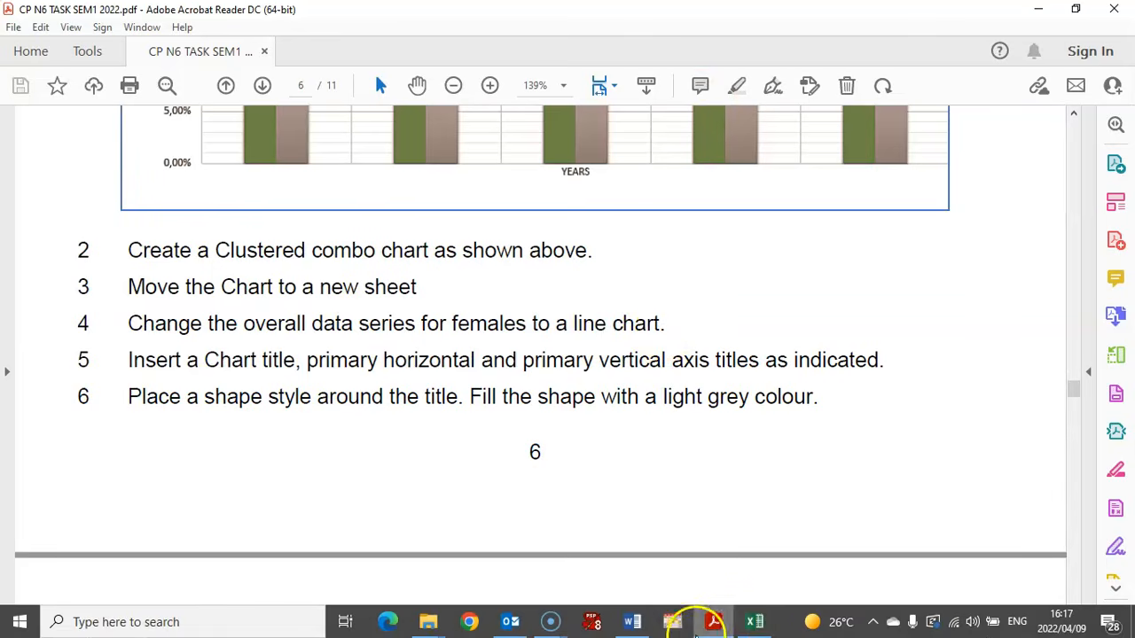
{"action": "left_click", "coordinate": [752, 620]}
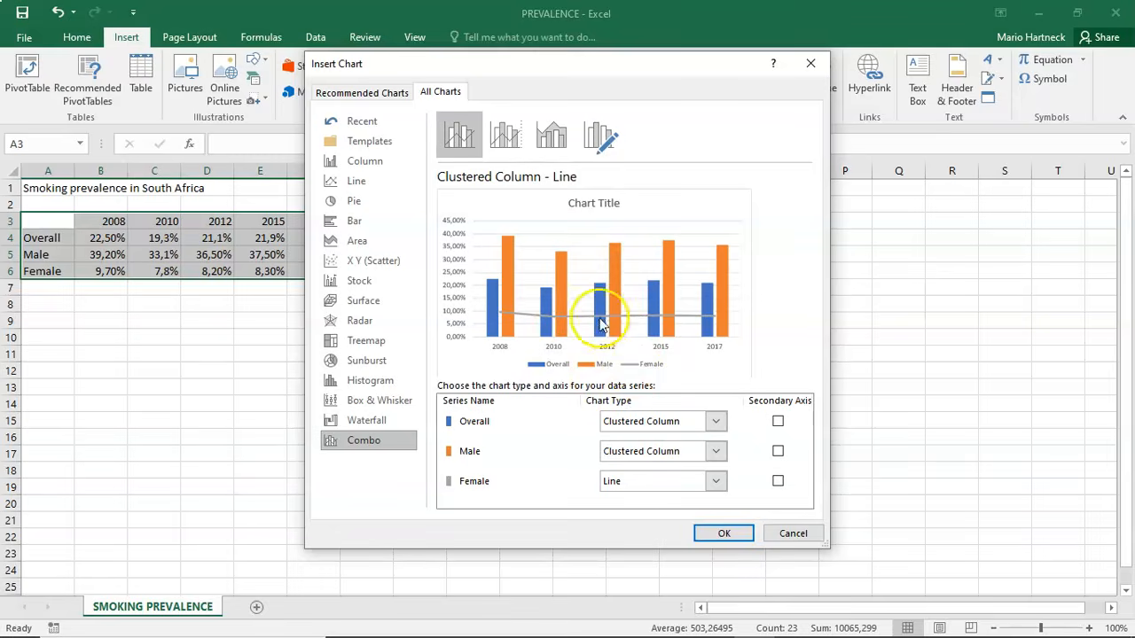
{"action": "left_click", "coordinate": [724, 534]}
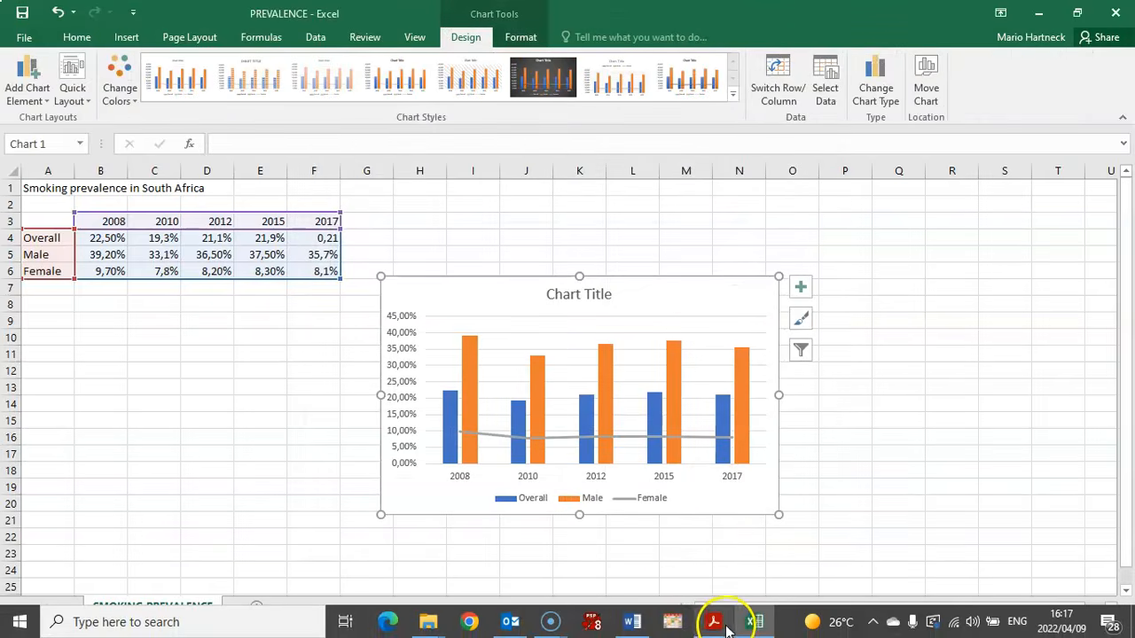
Check instruction 3 in the task PDF, return to Excel and move the combo chart to a new sheet of its own
{"action": "left_click", "coordinate": [725, 617]}
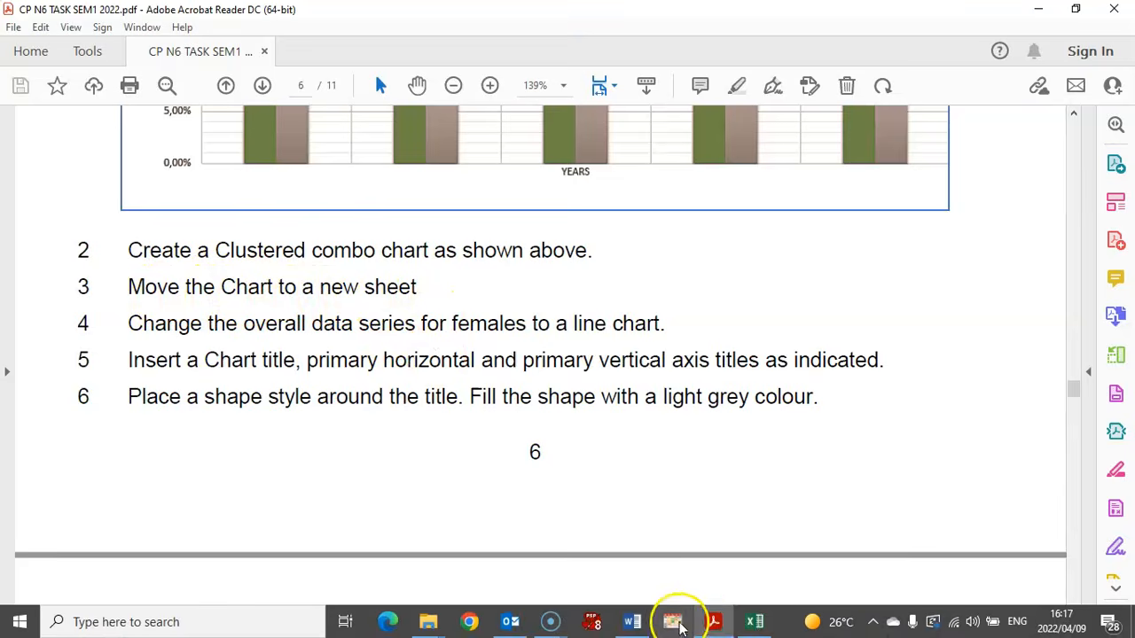
{"action": "left_click", "coordinate": [753, 620]}
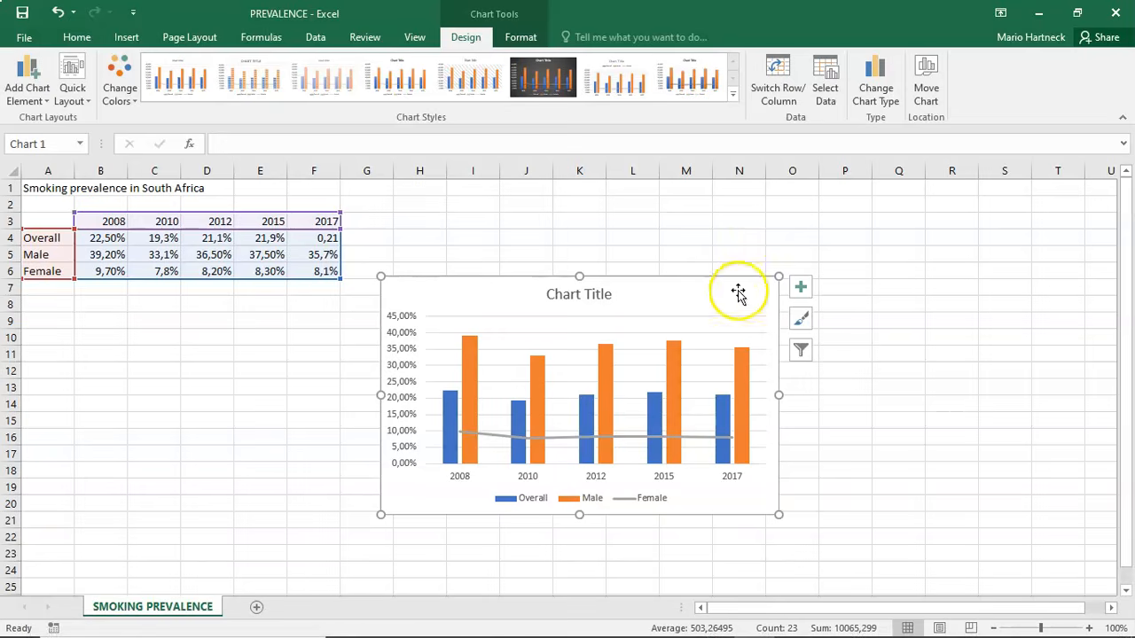
{"action": "left_click", "coordinate": [467, 40]}
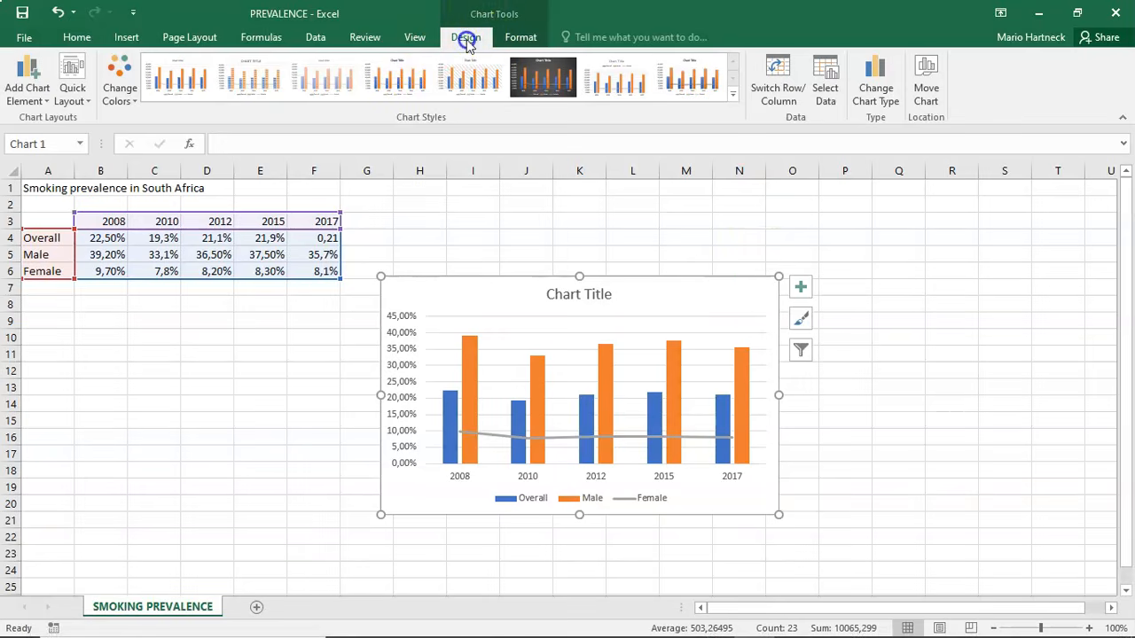
{"action": "left_click", "coordinate": [927, 77]}
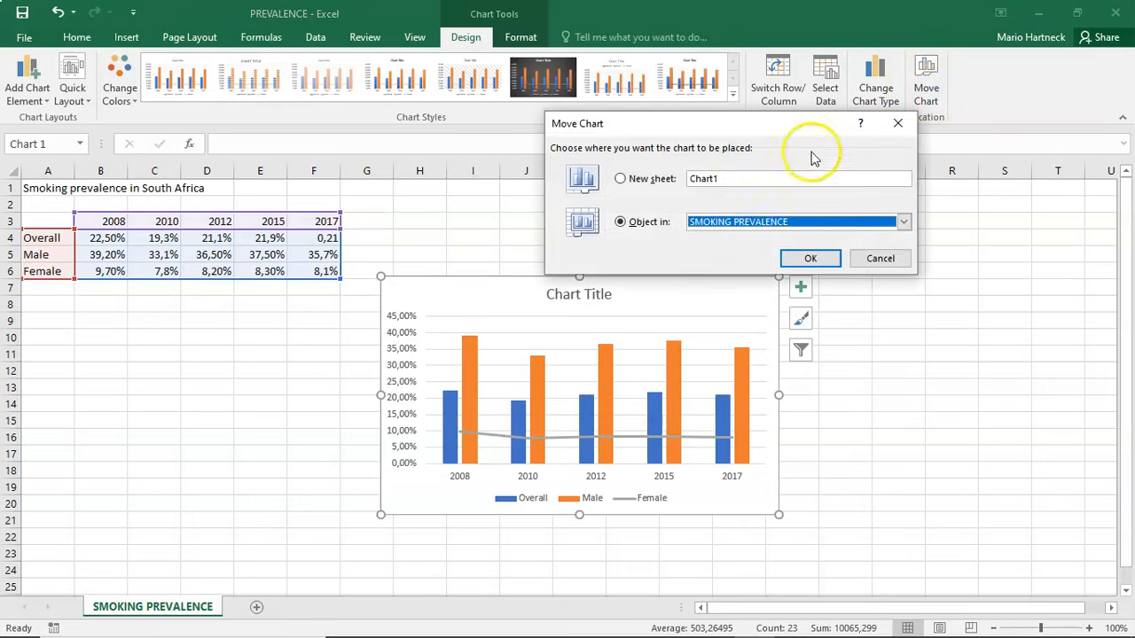
{"action": "left_click", "coordinate": [623, 179]}
{"action": "left_click", "coordinate": [809, 258]}
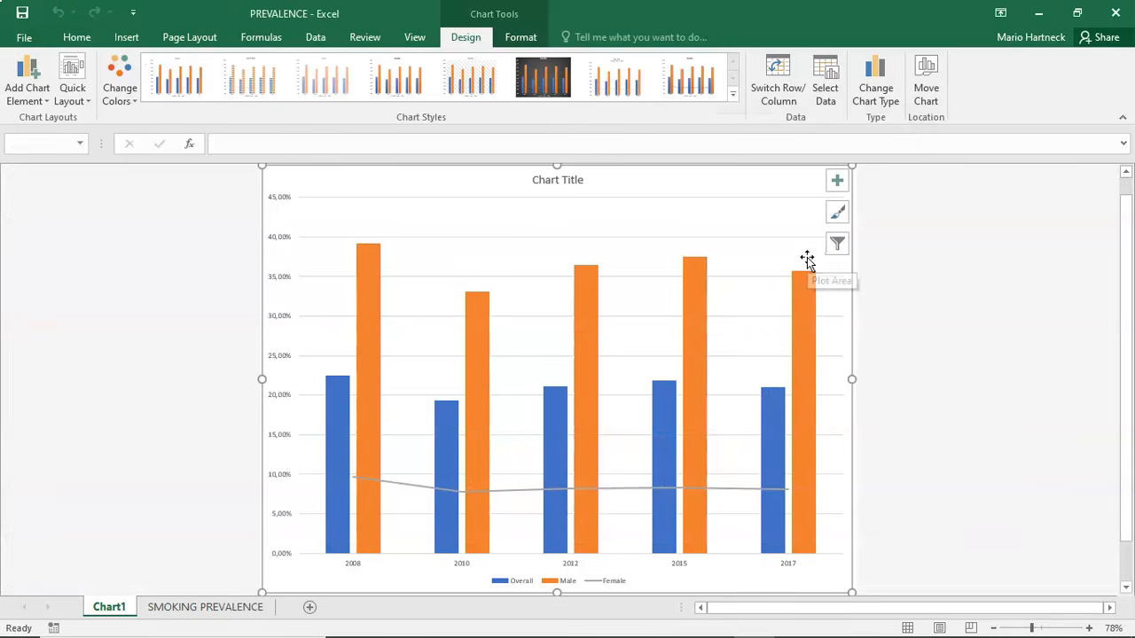
View the SMOKING PREVALENCE data sheet and the chart sheet, and read instructions 4 to 6 in the task PDF in Acrobat Reader
{"action": "left_click", "coordinate": [206, 608]}
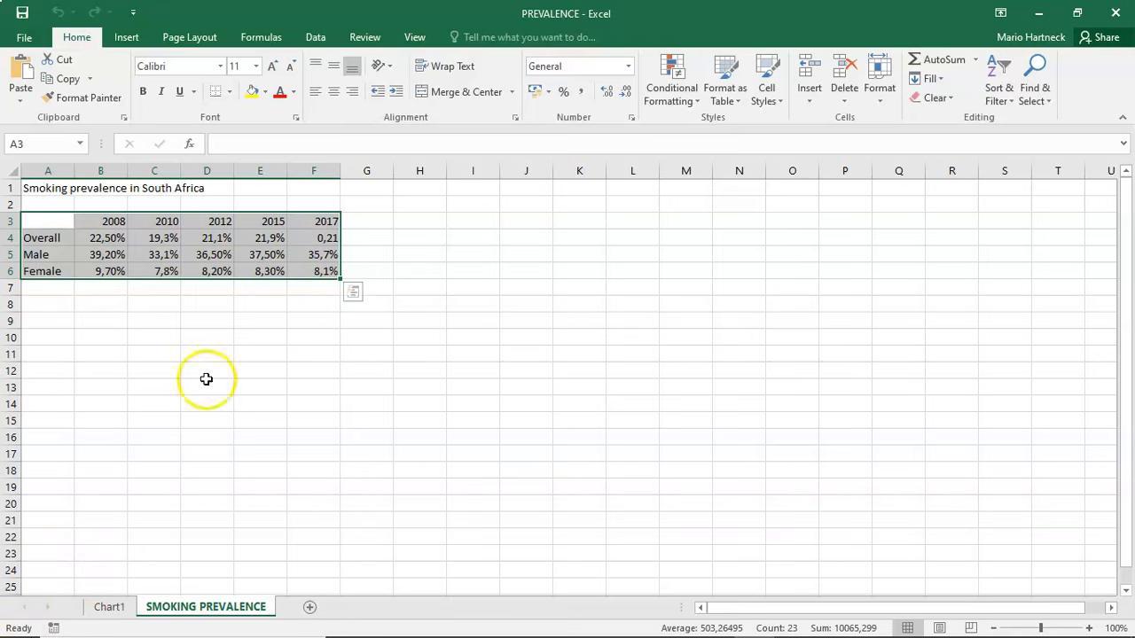
{"action": "left_click", "coordinate": [118, 611]}
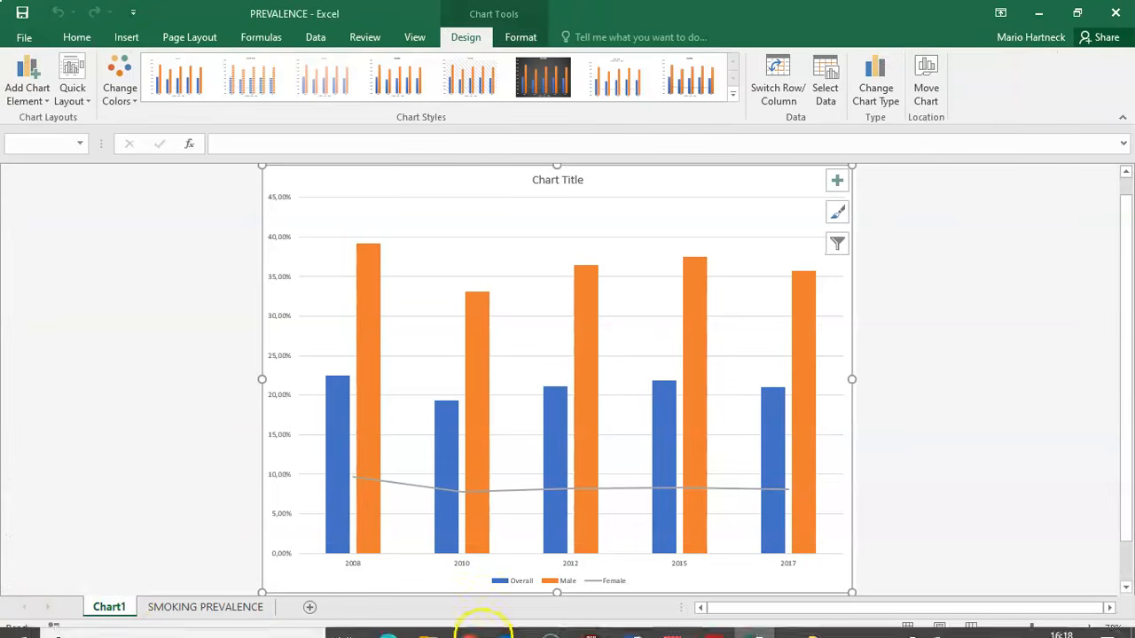
{"action": "left_click", "coordinate": [710, 623]}
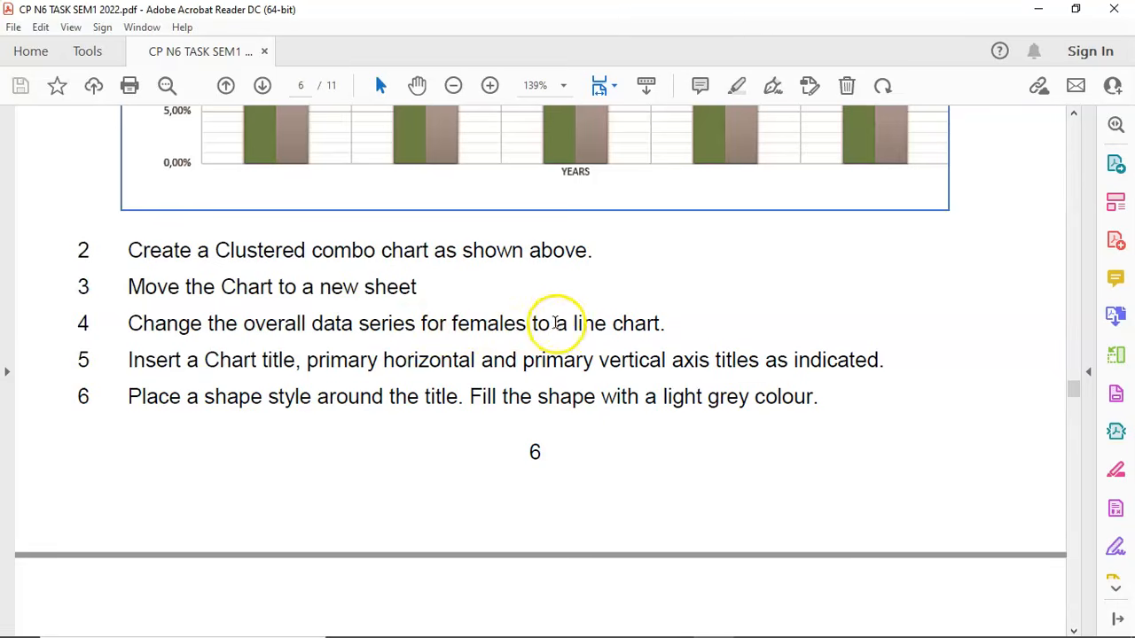
{"action": "mouse_move", "coordinate": [652, 623]}
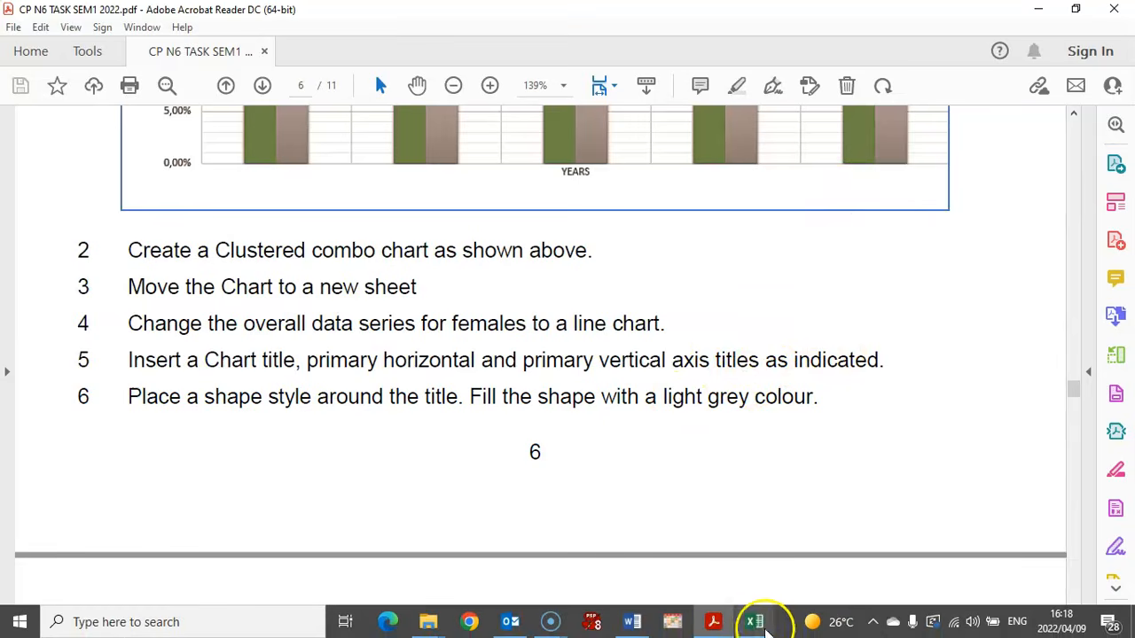
Select the chart title in Excel and look up the title wording on the example chart in the task PDF
{"action": "left_click", "coordinate": [753, 629]}
{"action": "scroll", "coordinate": [594, 354], "scroll_direction": "up", "scroll_amount": 1}
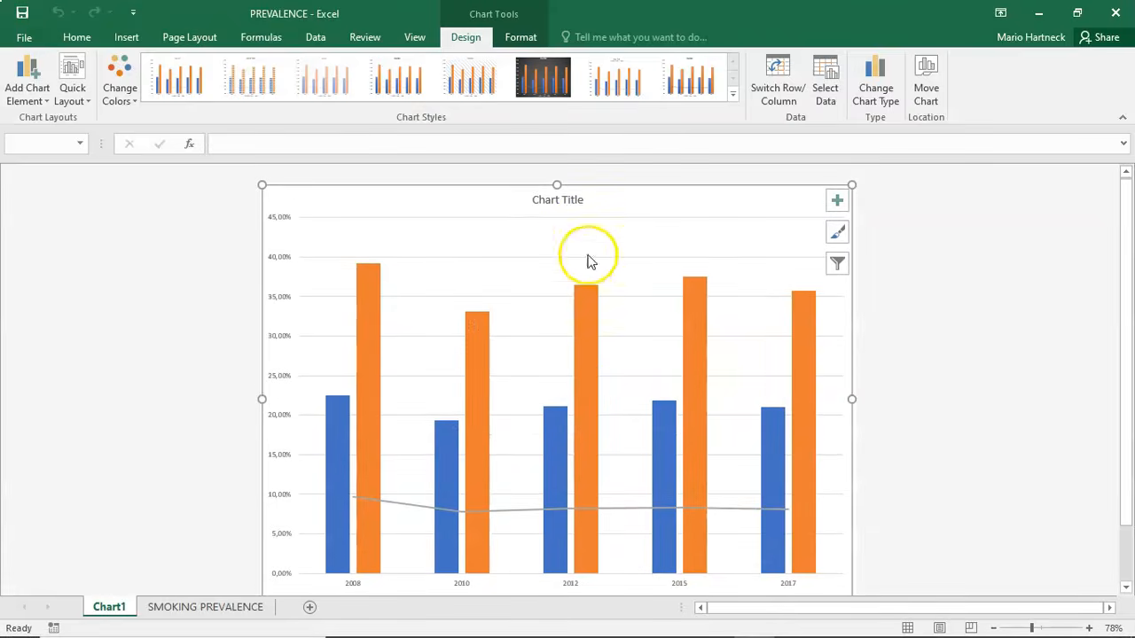
{"action": "left_click", "coordinate": [560, 202]}
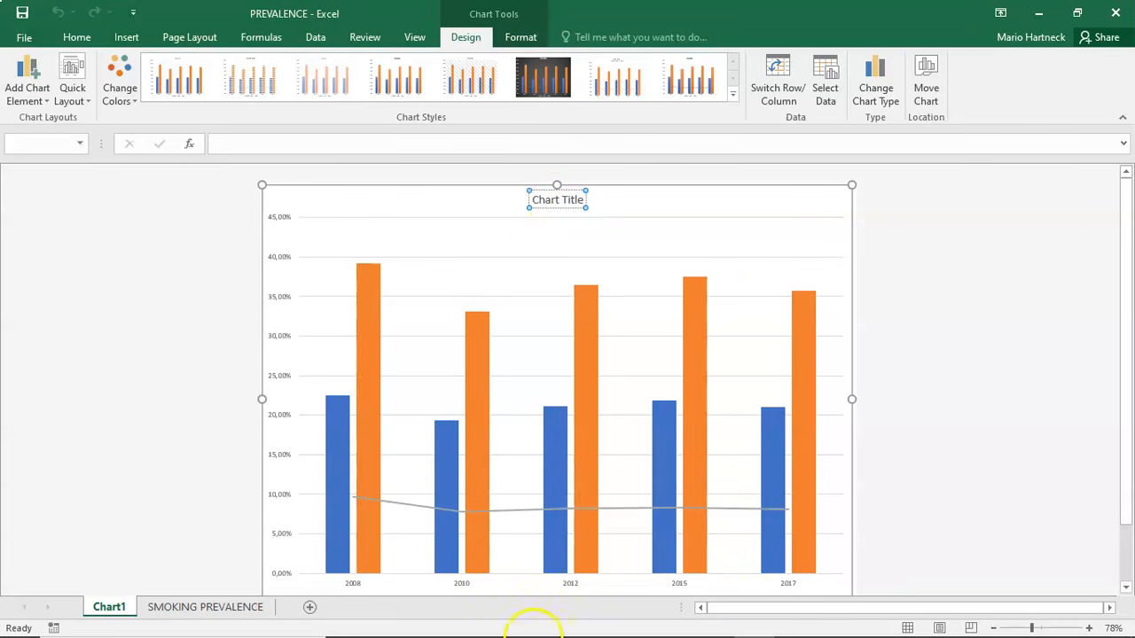
{"action": "left_click", "coordinate": [713, 622]}
{"action": "scroll", "coordinate": [501, 398], "scroll_direction": "up", "scroll_amount": 10}
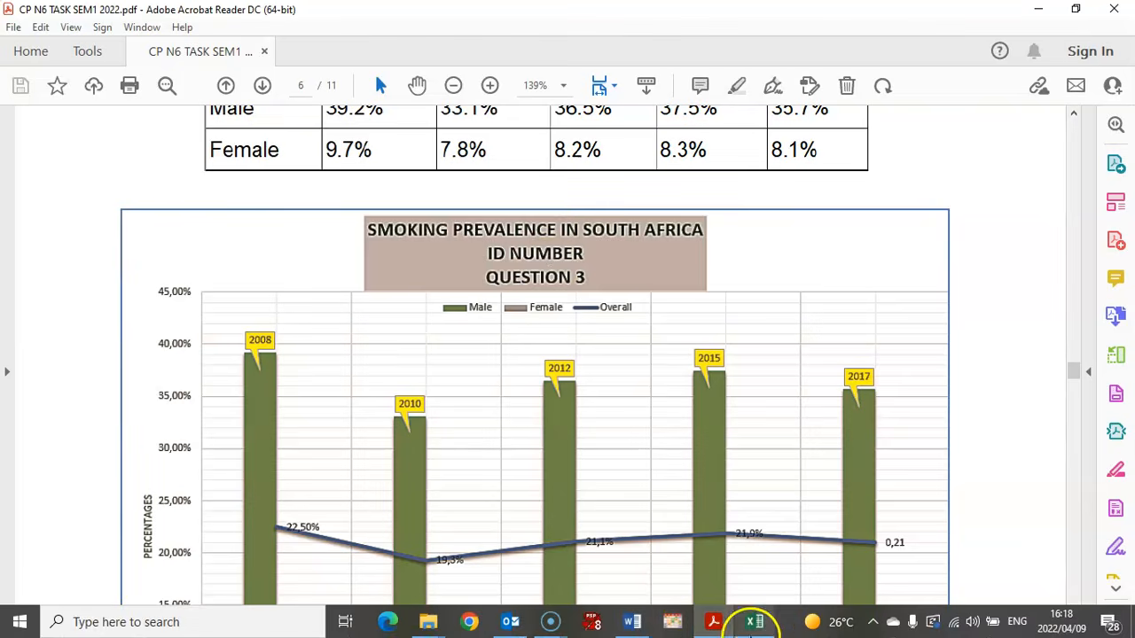
Back in Excel, replace the chart title with three lines: SMOKING PREVALANCE IN SOUTH AFRICA, the ID number, and QUESTION 3
{"action": "left_click", "coordinate": [753, 630]}
{"action": "left_click", "coordinate": [580, 200]}
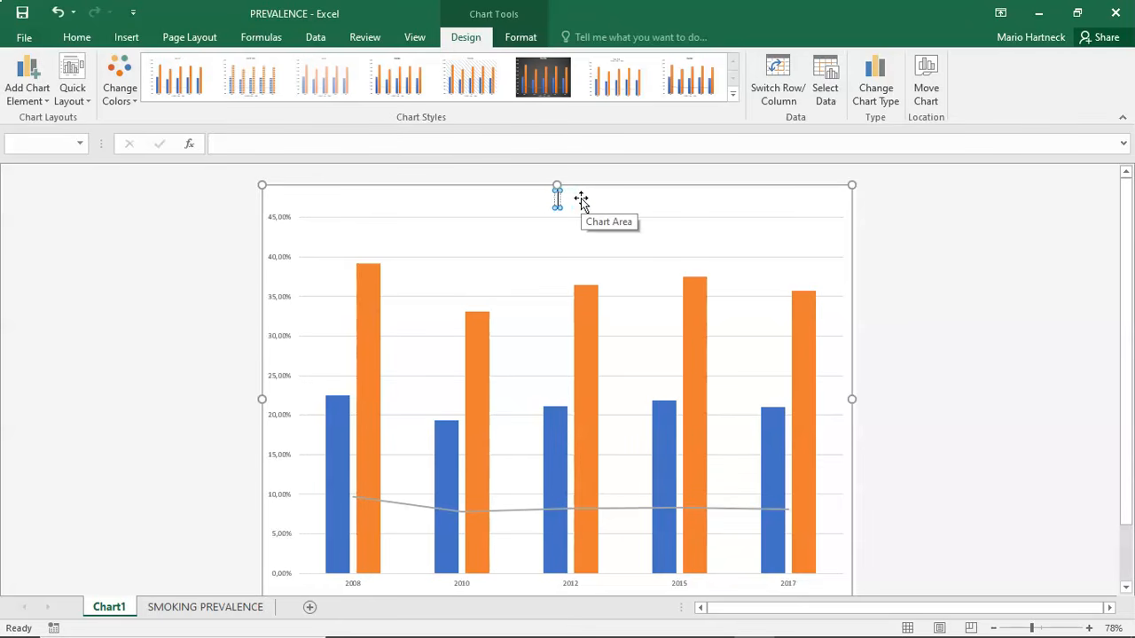
{"action": "type", "text": "SMOKING PREVALANCE"}
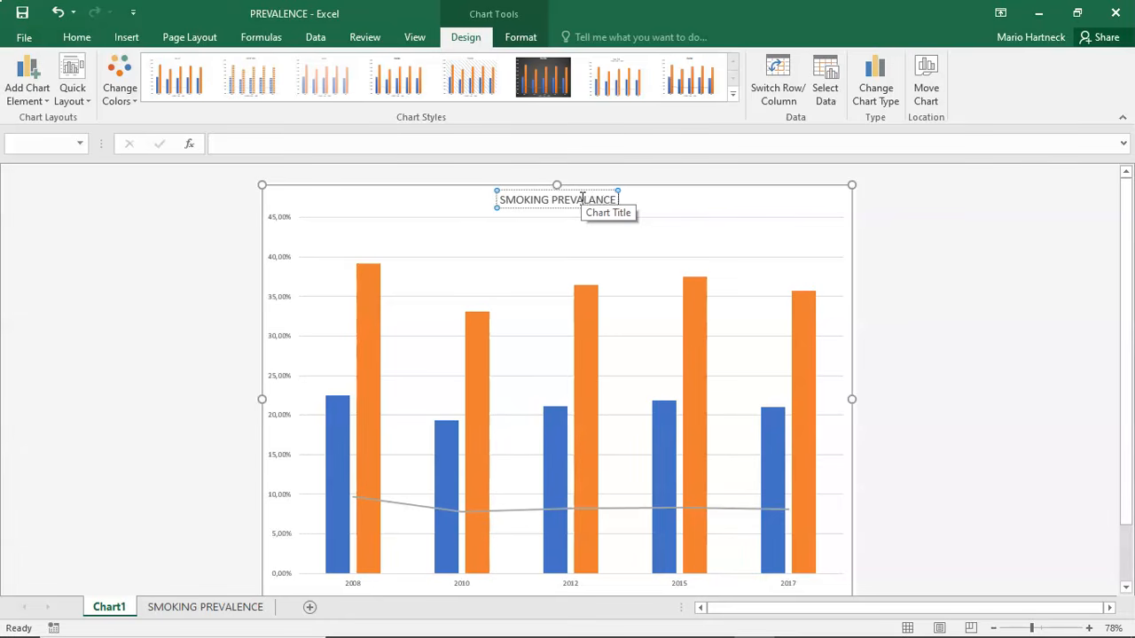
{"action": "type", "text": " IN SOUTH AFRICA"}
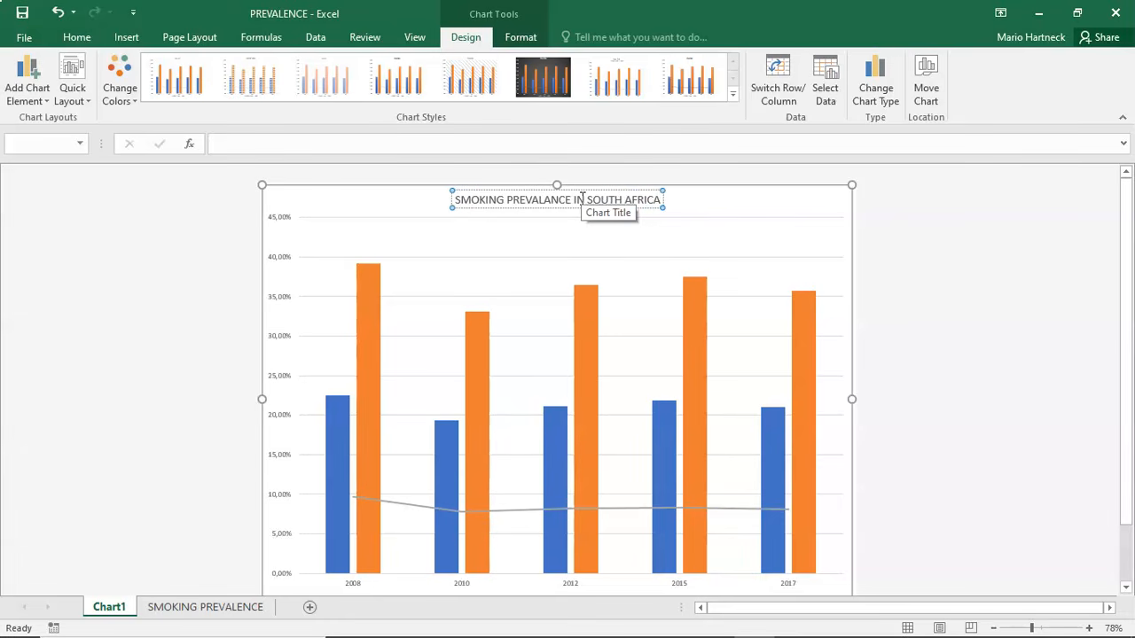
{"action": "key", "text": "Return"}
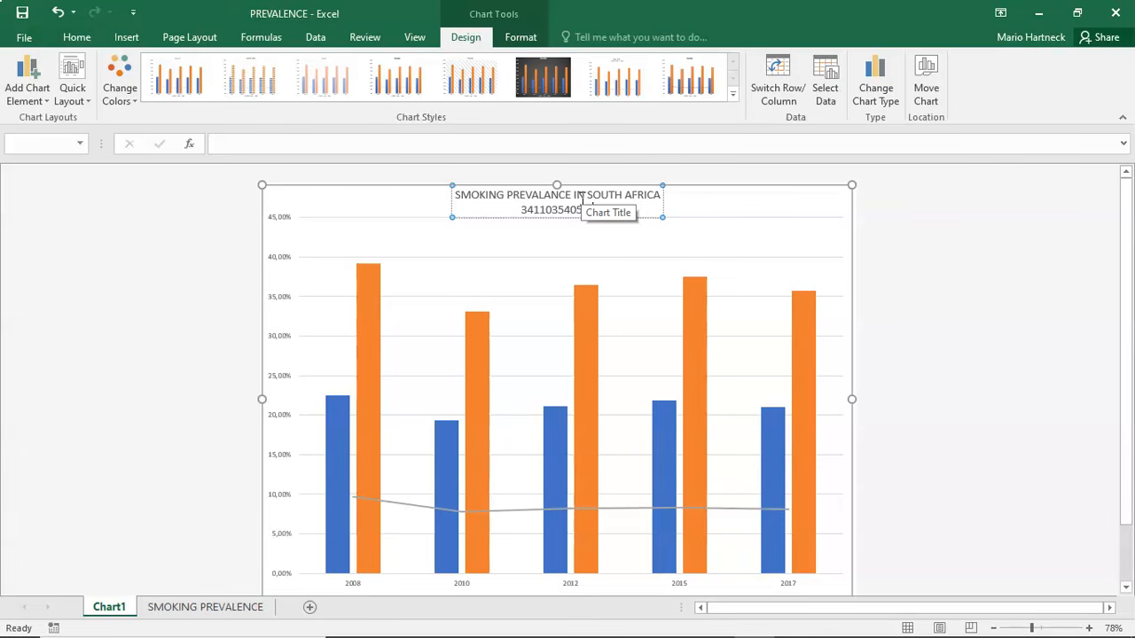
{"action": "key", "text": "Return"}
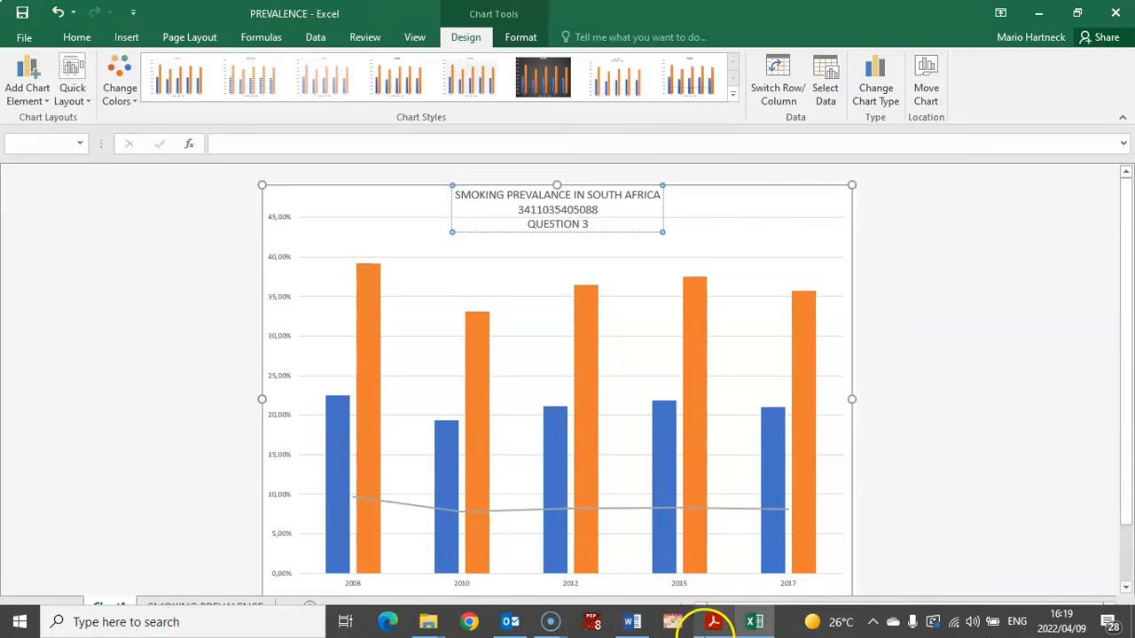
Switch to the task PDF and check the example title's shading and instructions 5 and 6 about titles and shape style
{"action": "left_click", "coordinate": [712, 622]}
{"action": "scroll", "coordinate": [482, 246], "scroll_direction": "down", "scroll_amount": 4}
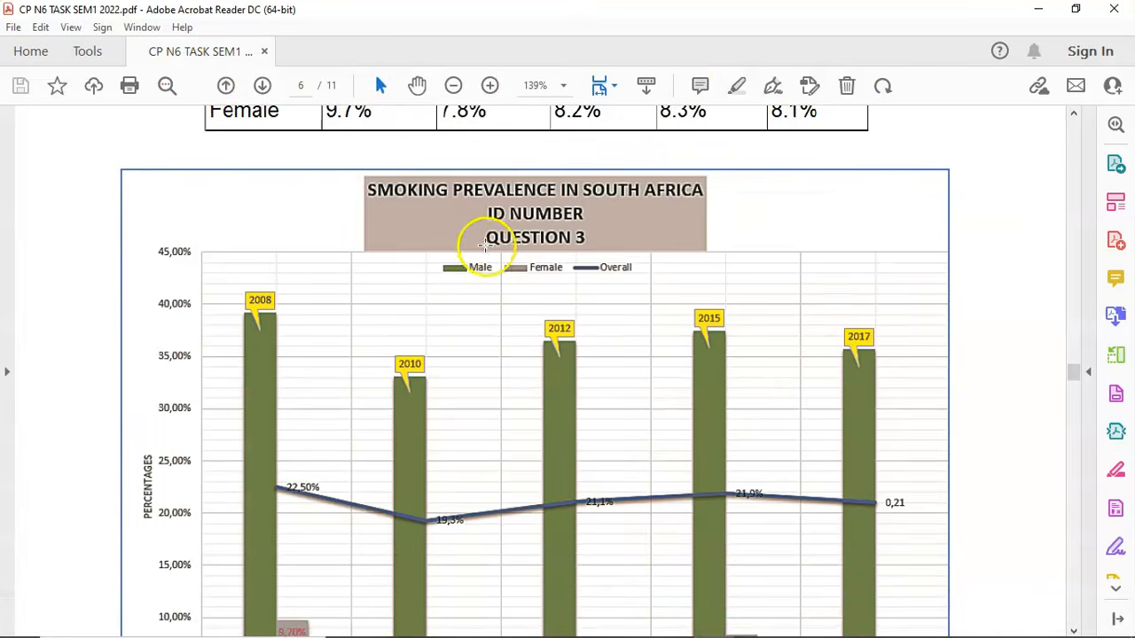
{"action": "scroll", "coordinate": [542, 439], "scroll_direction": "down", "scroll_amount": 8}
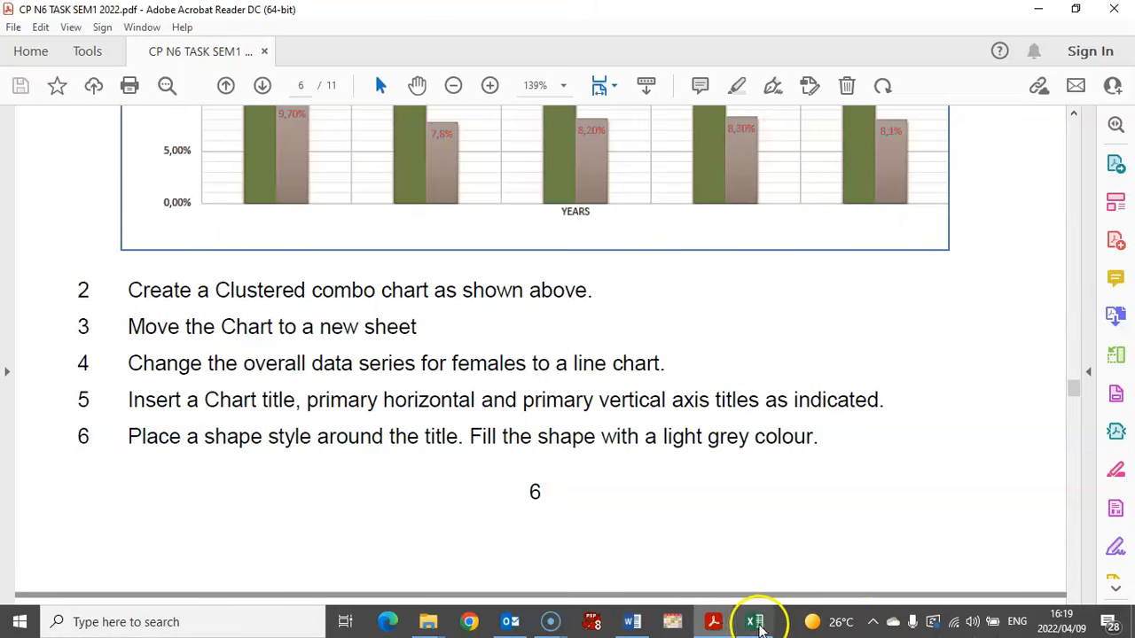
Return to Excel and apply the light grey theme shape style with black text to the chart title
{"action": "left_click", "coordinate": [753, 625]}
{"action": "left_click", "coordinate": [620, 215]}
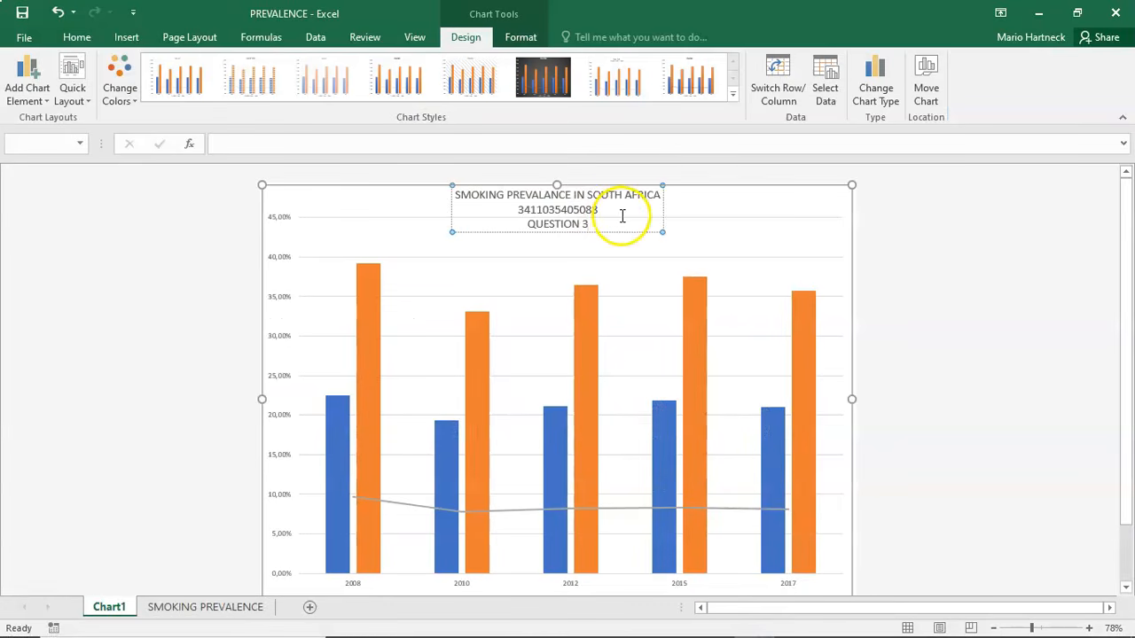
{"action": "left_click", "coordinate": [735, 225]}
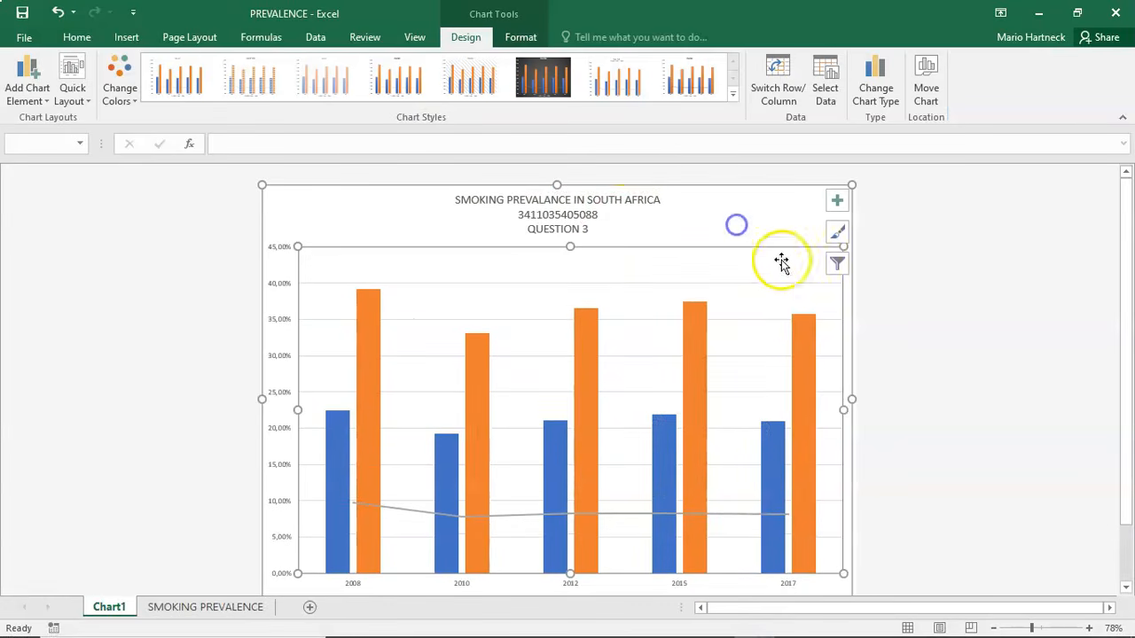
{"action": "left_click", "coordinate": [560, 216]}
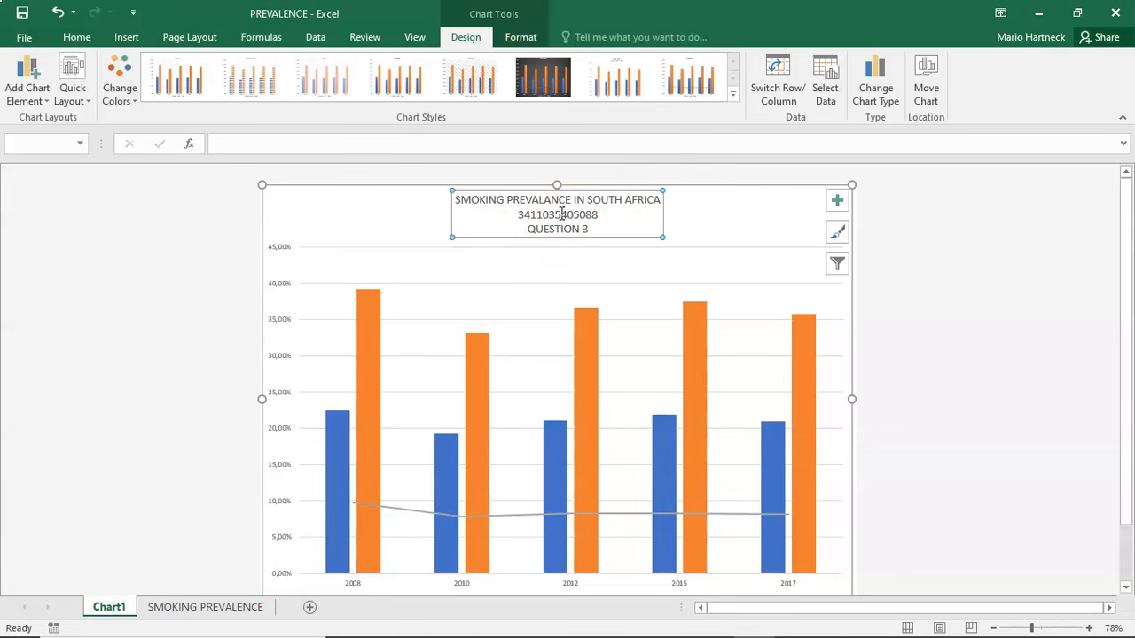
{"action": "right_click", "coordinate": [561, 215]}
{"action": "left_click", "coordinate": [581, 174]}
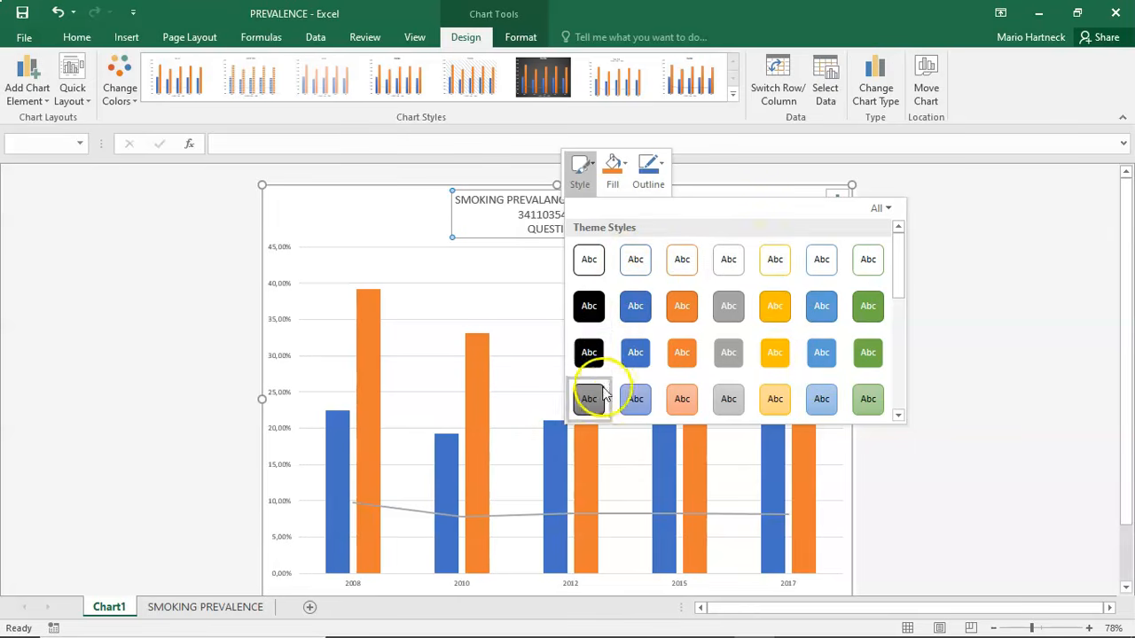
{"action": "left_click", "coordinate": [728, 398]}
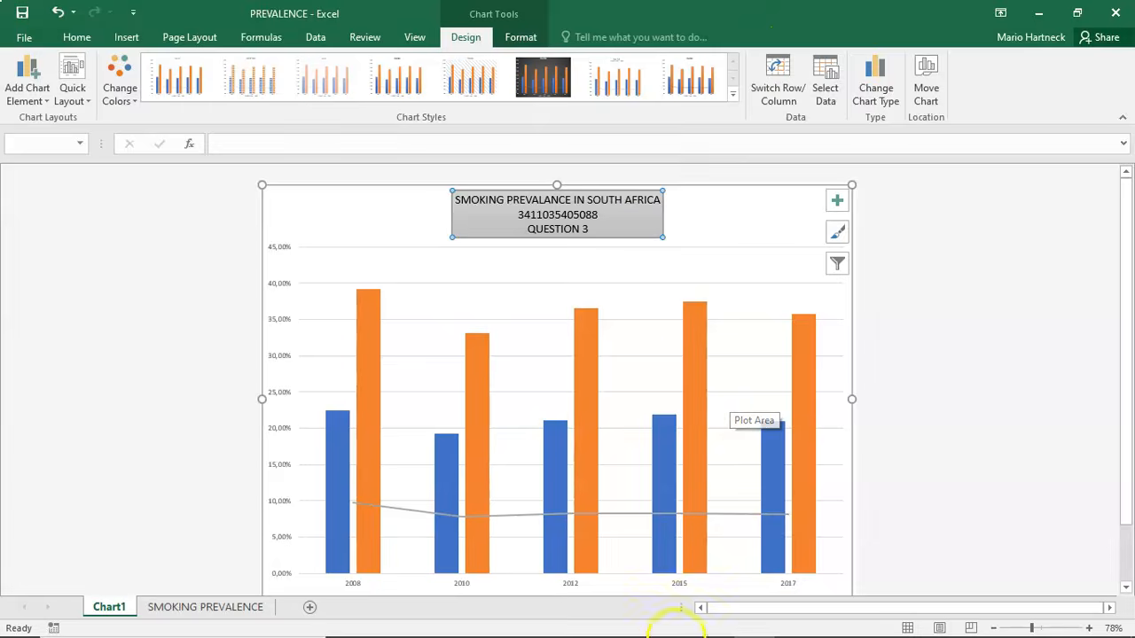
Switch to the task PDF and read instructions 7 to 13 on gridlines, legend, data labels, printing and saving
{"action": "mouse_move", "coordinate": [660, 631]}
{"action": "left_click", "coordinate": [751, 623]}
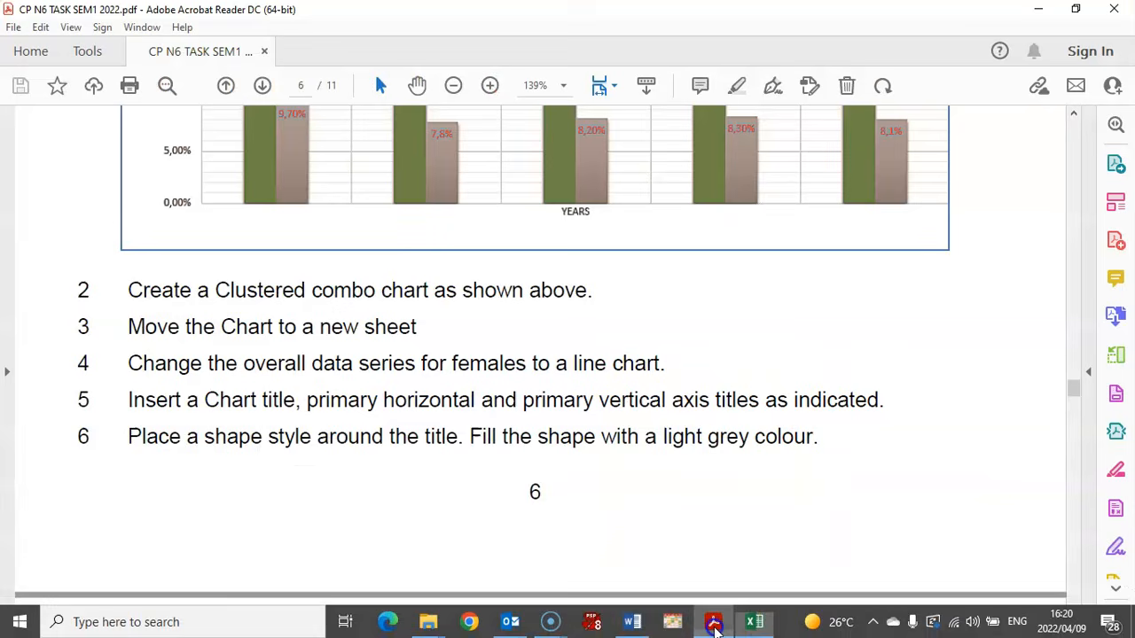
{"action": "scroll", "coordinate": [151, 451], "scroll_direction": "down", "scroll_amount": 3}
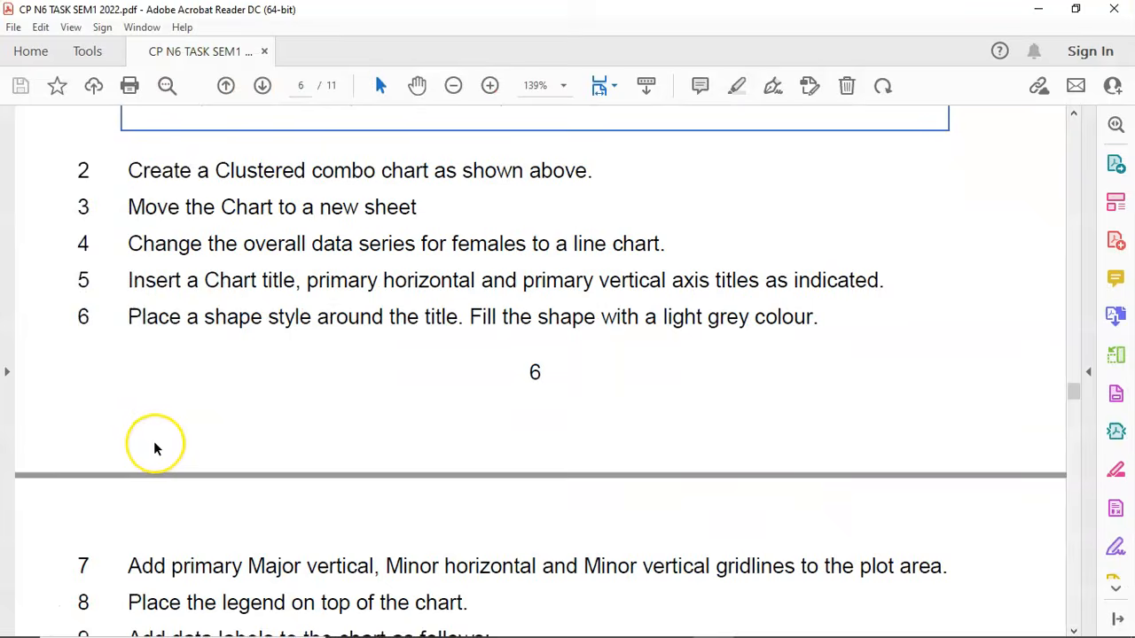
{"action": "scroll", "coordinate": [151, 443], "scroll_direction": "down", "scroll_amount": 8}
{"action": "scroll", "coordinate": [151, 438], "scroll_direction": "down", "scroll_amount": 1}
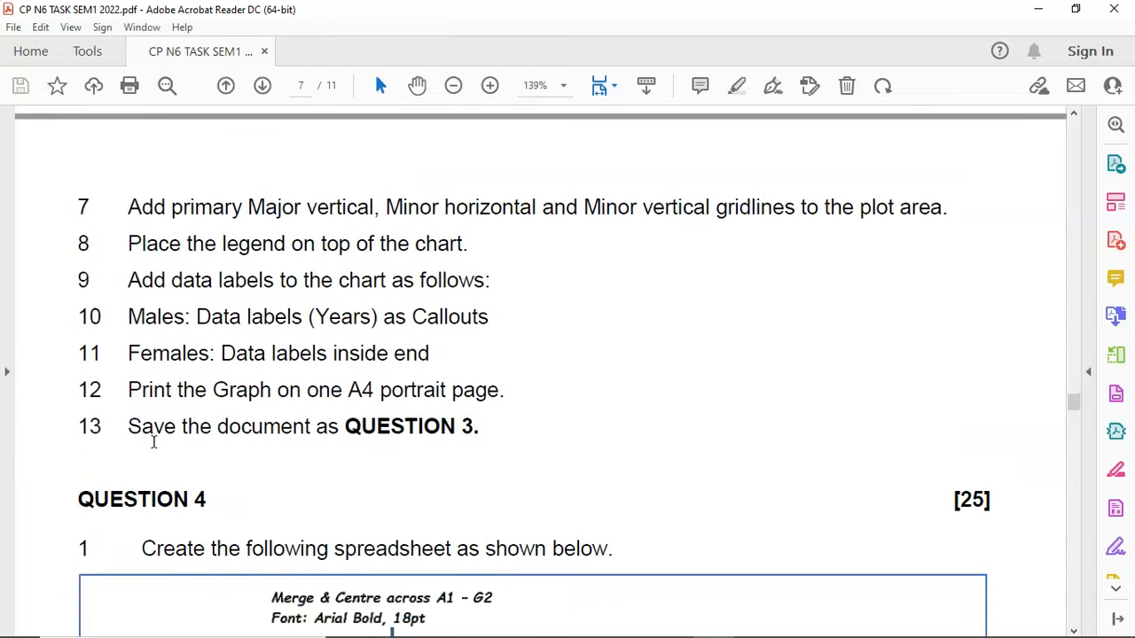
{"action": "scroll", "coordinate": [152, 440], "scroll_direction": "up", "scroll_amount": 1}
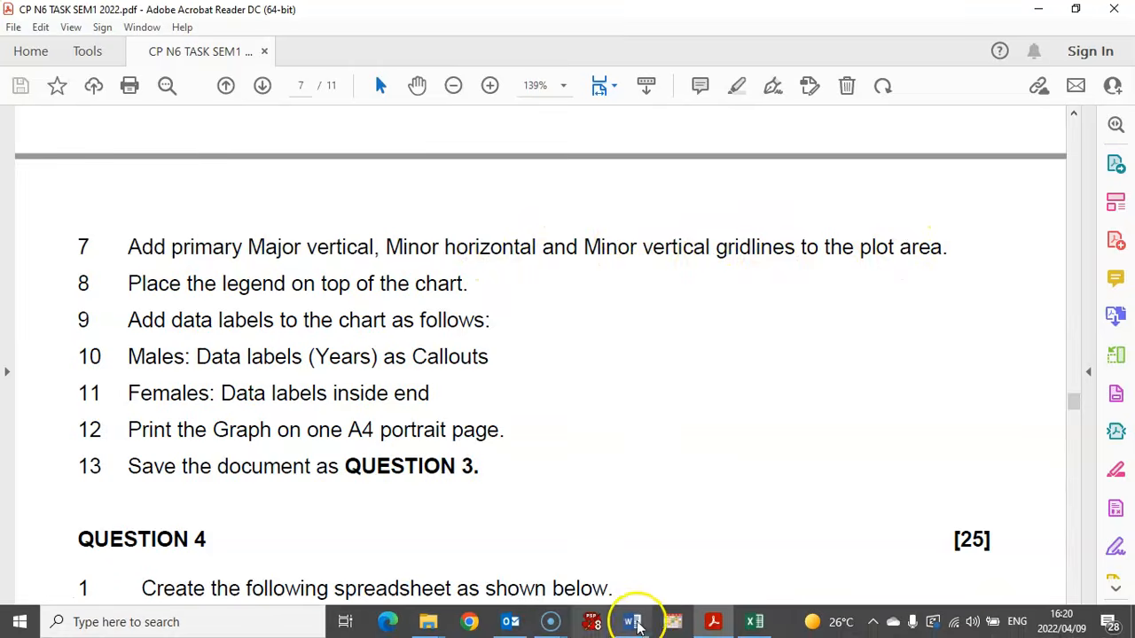
Return to Excel and add primary major vertical, minor horizontal and minor vertical gridlines to the smoking prevalence chart
{"action": "left_click", "coordinate": [755, 621]}
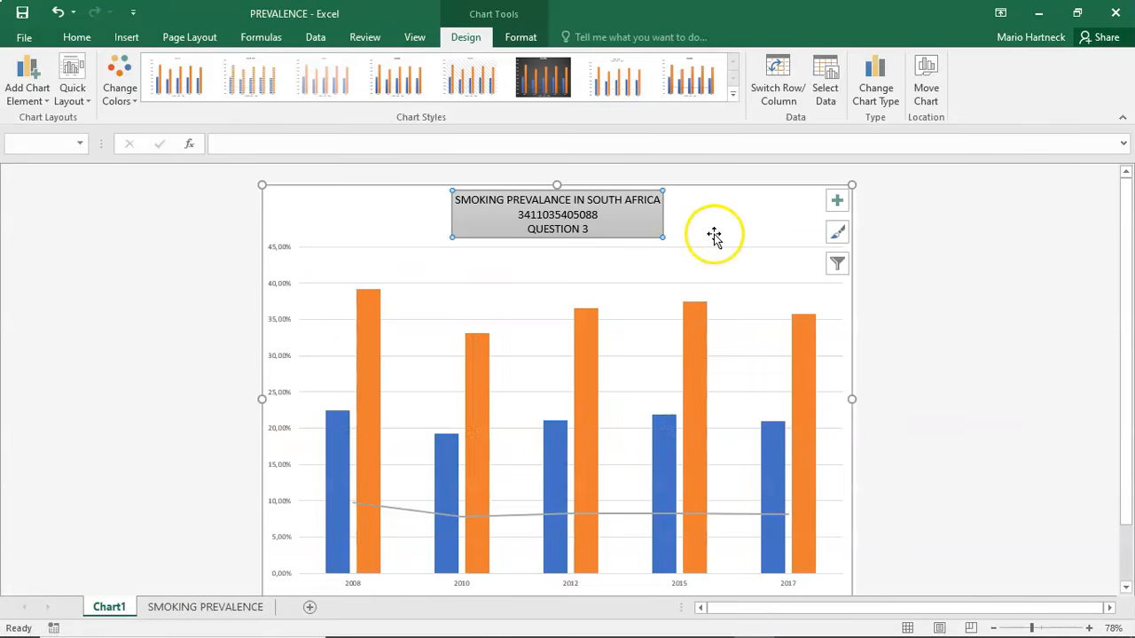
{"action": "left_click", "coordinate": [837, 203]}
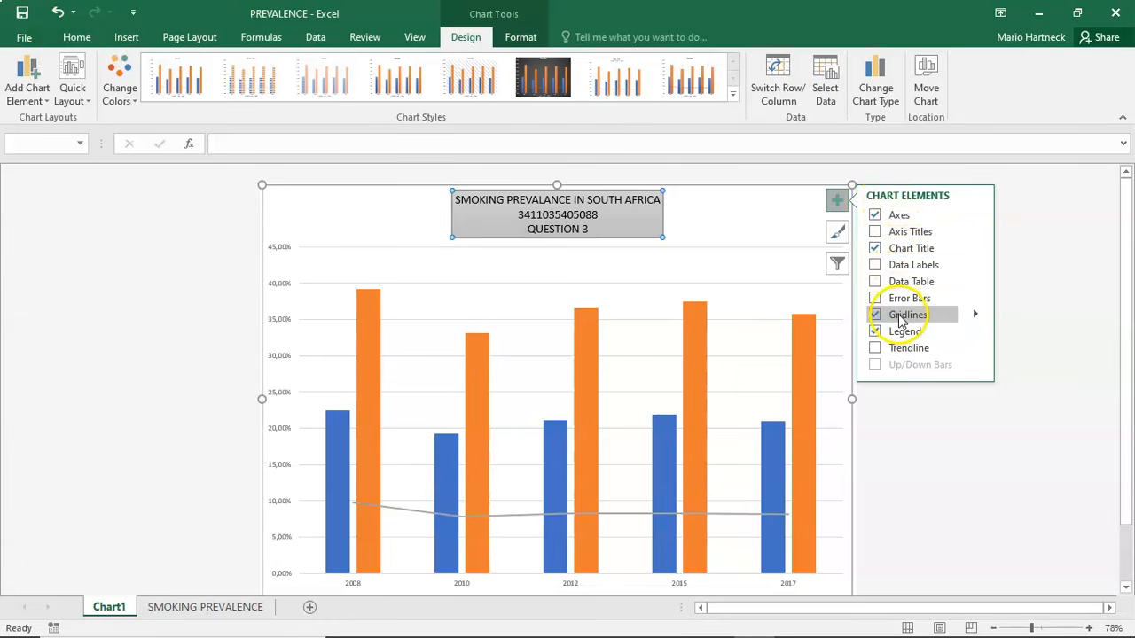
{"action": "left_click", "coordinate": [975, 314]}
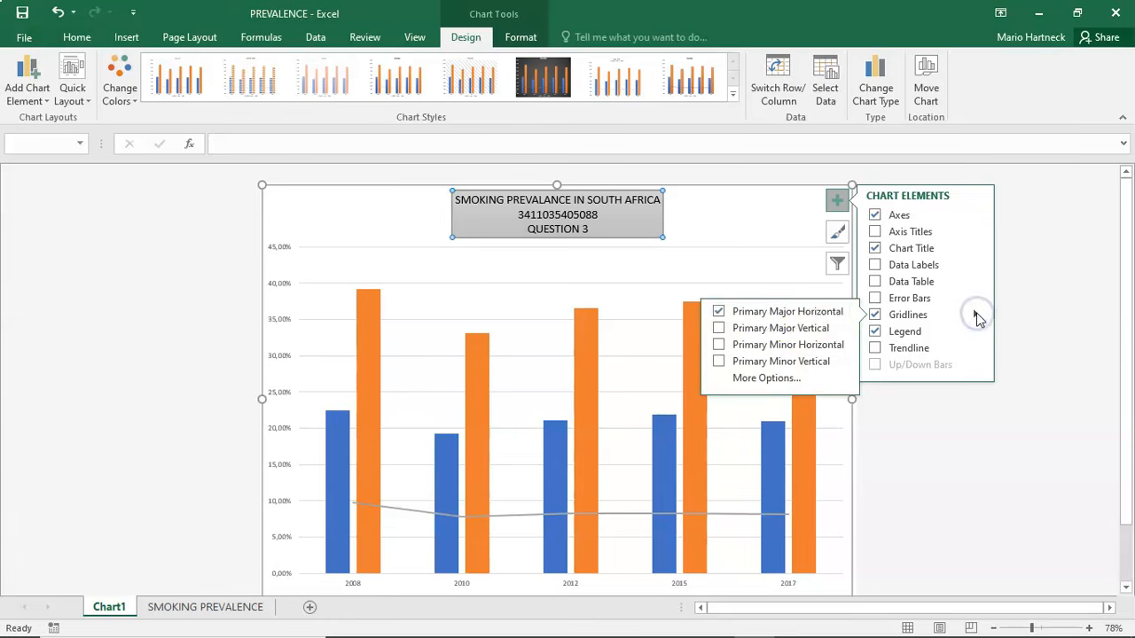
{"action": "left_click", "coordinate": [719, 329]}
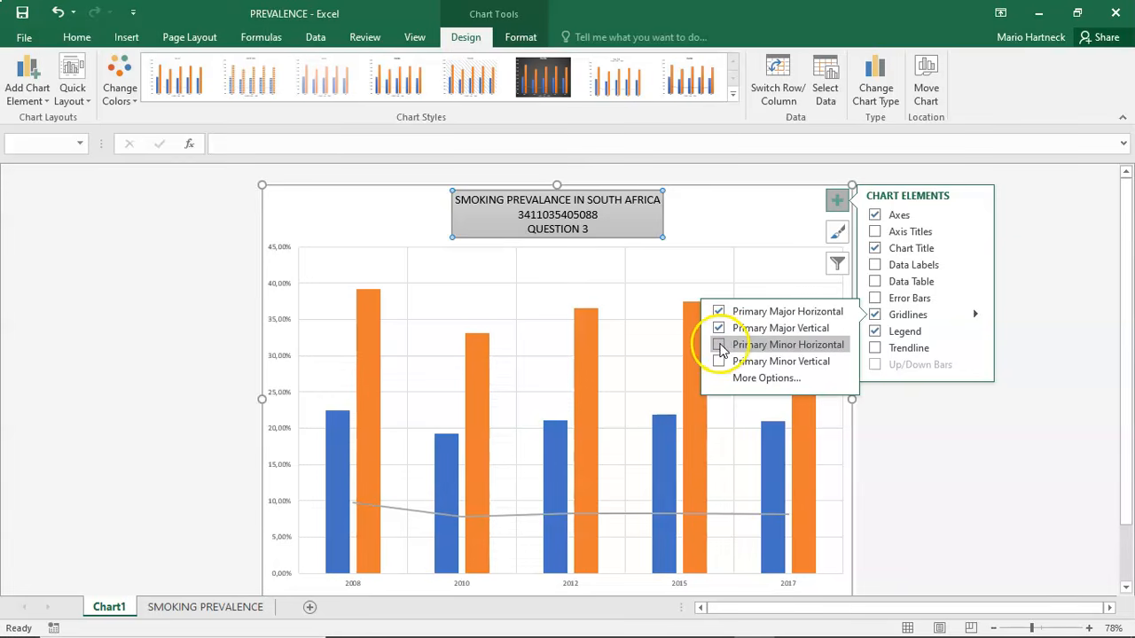
{"action": "left_click", "coordinate": [719, 345]}
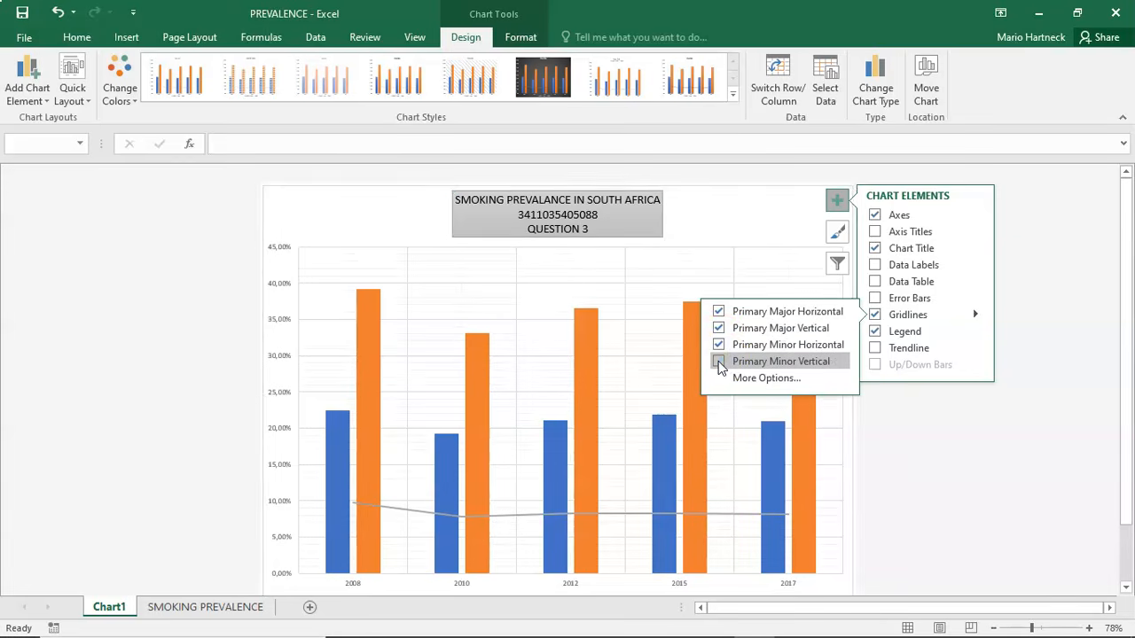
{"action": "left_click", "coordinate": [719, 362]}
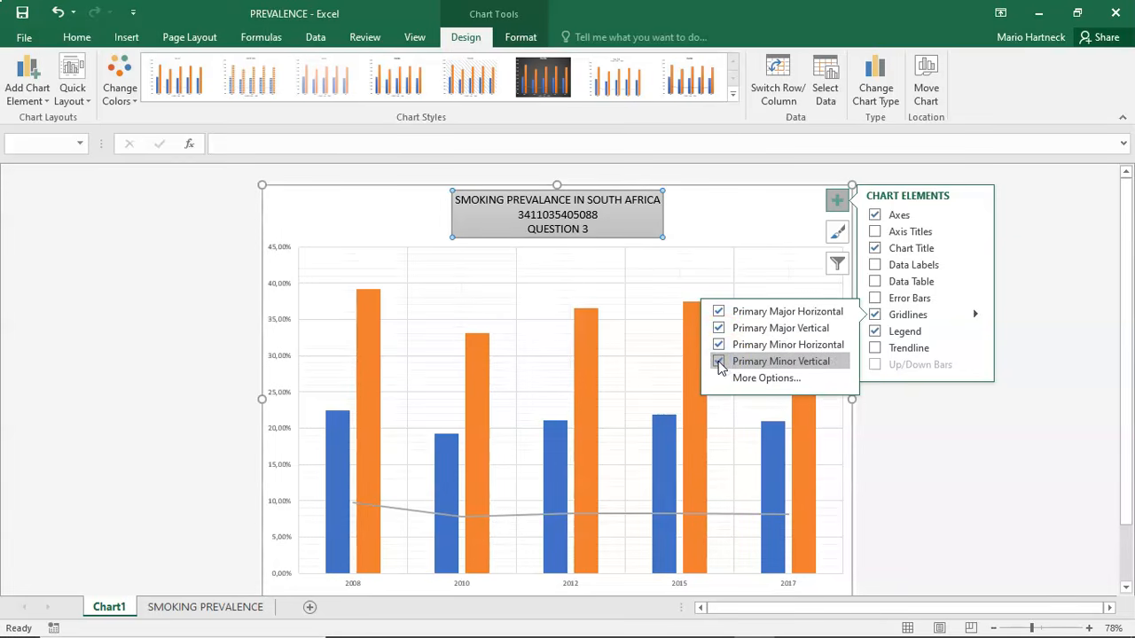
{"action": "left_click", "coordinate": [877, 429]}
Place the chart's legend at the top, directly below the chart title
{"action": "key", "text": "alt+Tab"}
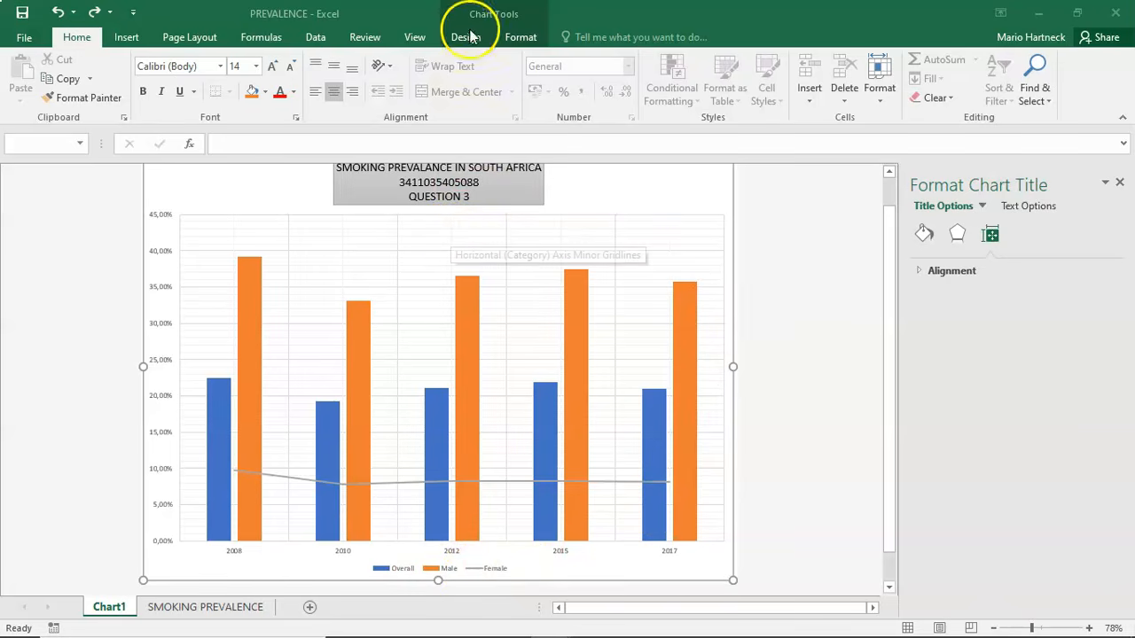
{"action": "left_click", "coordinate": [625, 184]}
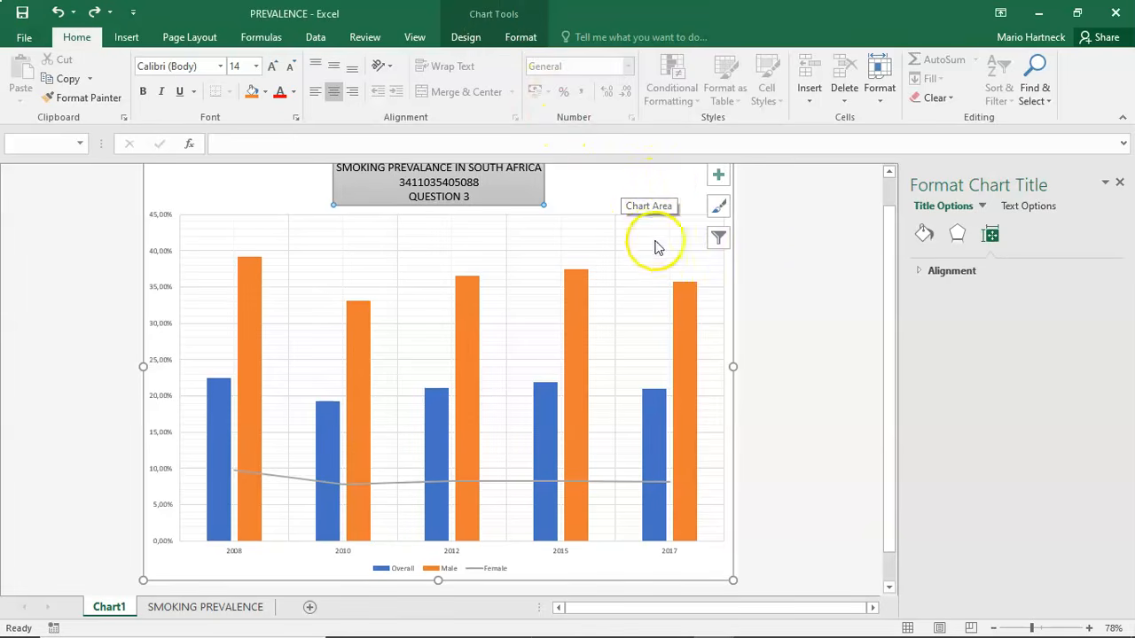
{"action": "left_click", "coordinate": [719, 177]}
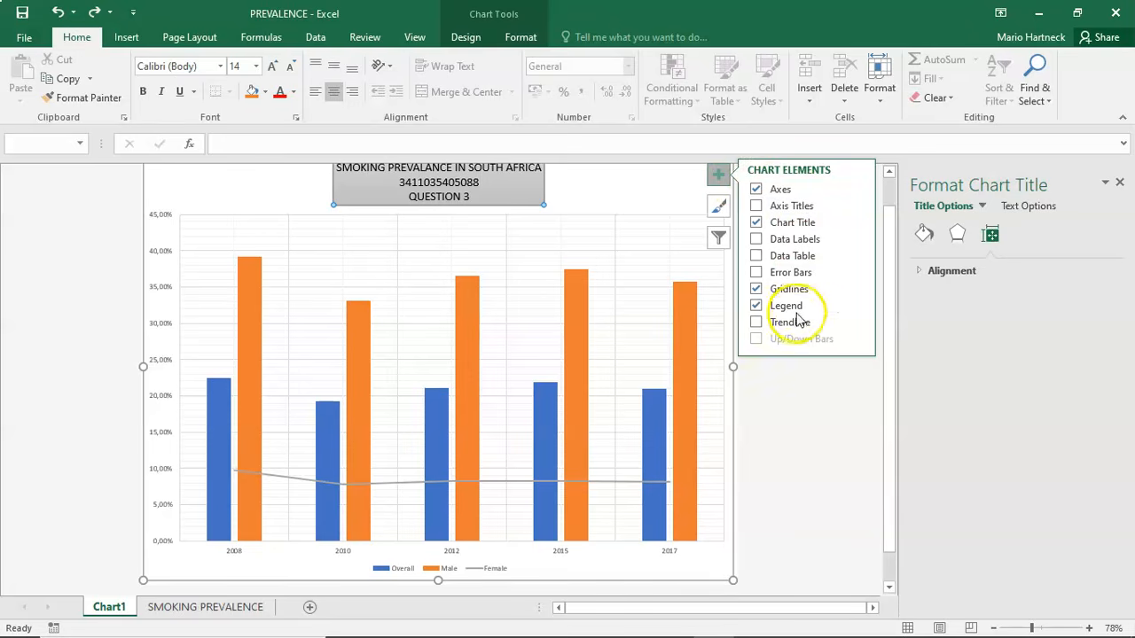
{"action": "left_click", "coordinate": [857, 306]}
{"action": "left_click", "coordinate": [903, 325]}
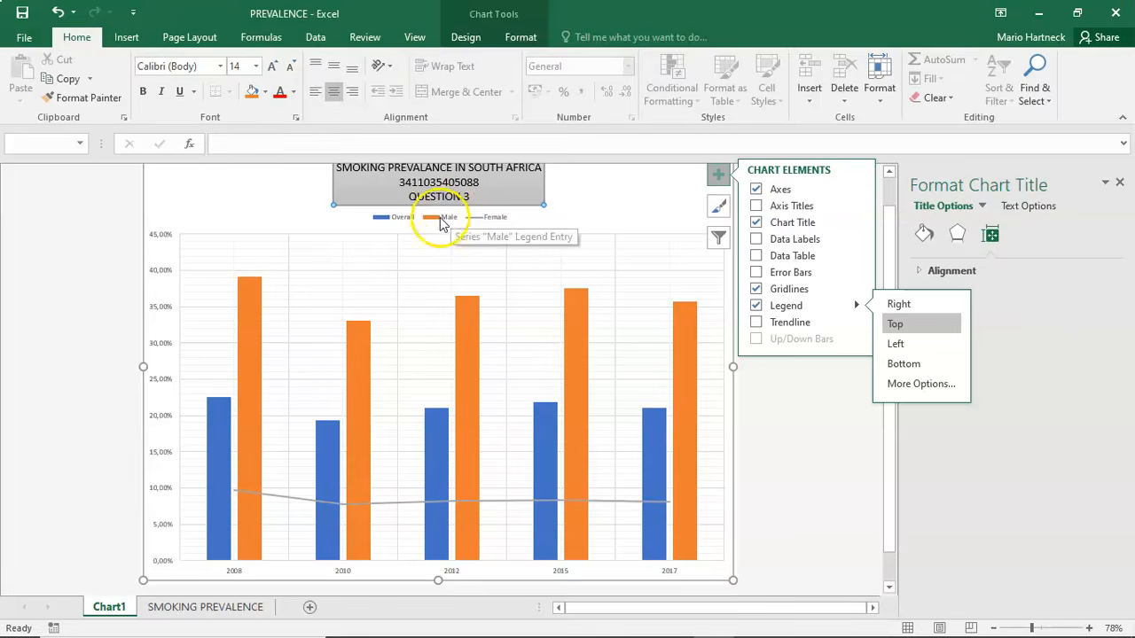
Read data label instructions 9 to 12 for Overall, Males and Females in the task PDF and return to Excel
{"action": "left_click", "coordinate": [756, 622]}
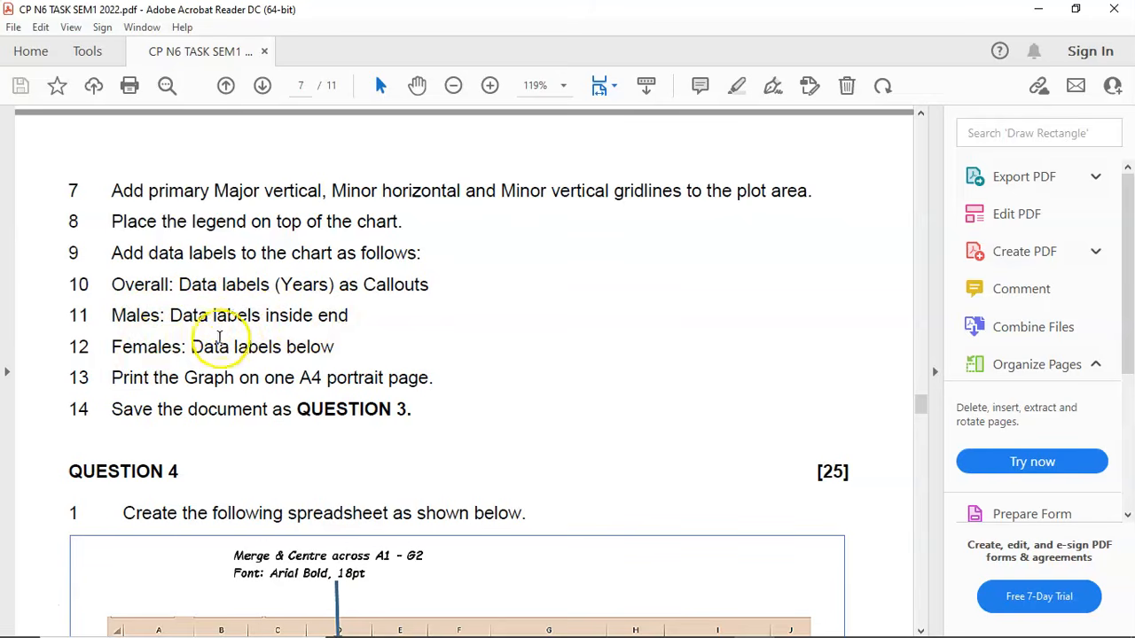
{"action": "mouse_move", "coordinate": [608, 622]}
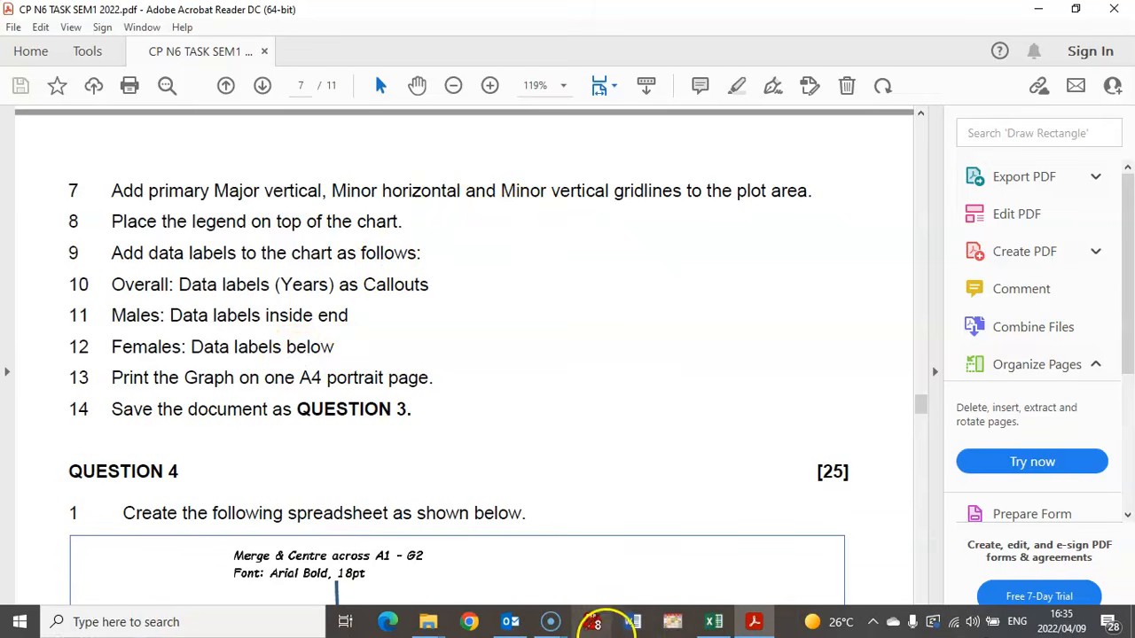
{"action": "left_click", "coordinate": [691, 621]}
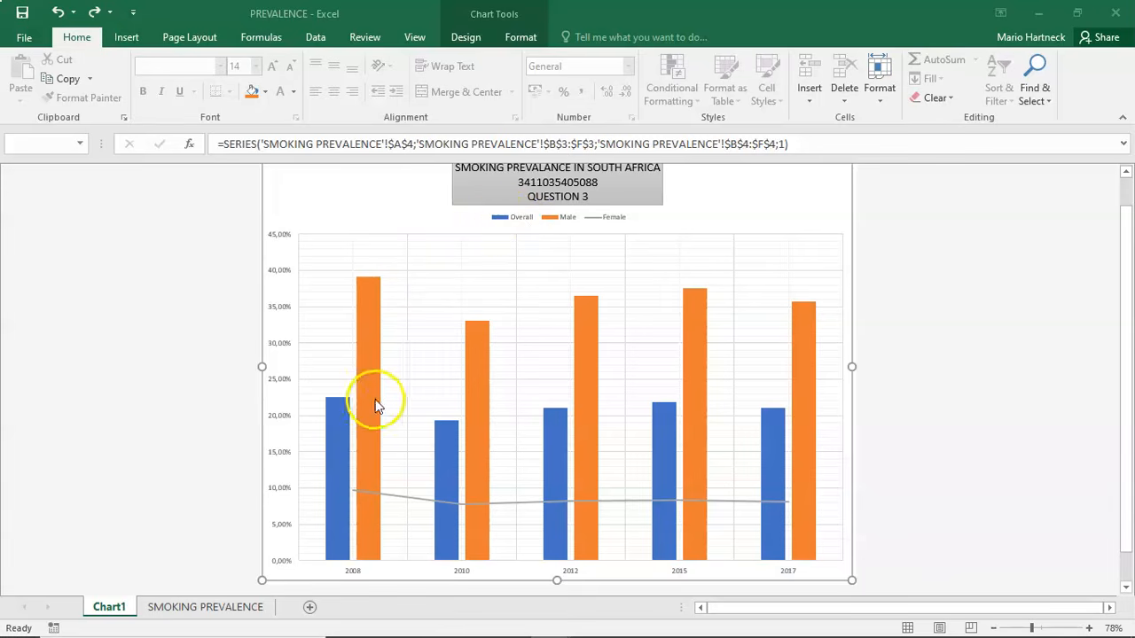
Add data labels to the Overall columns showing the category name (years) without the value
{"action": "left_click", "coordinate": [337, 428]}
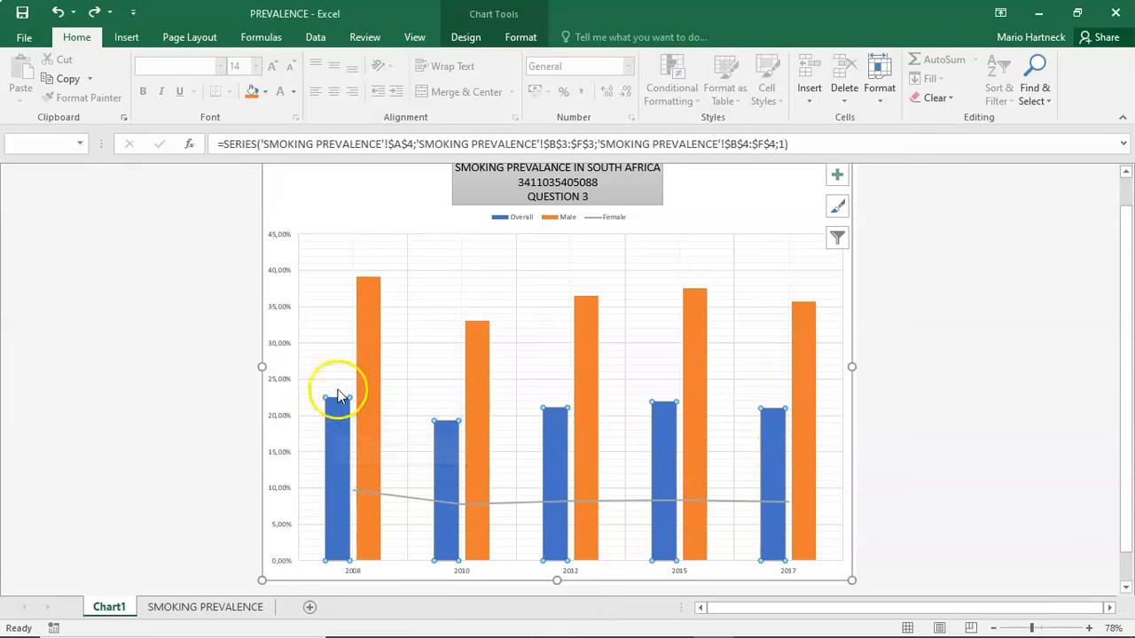
{"action": "left_click", "coordinate": [837, 176]}
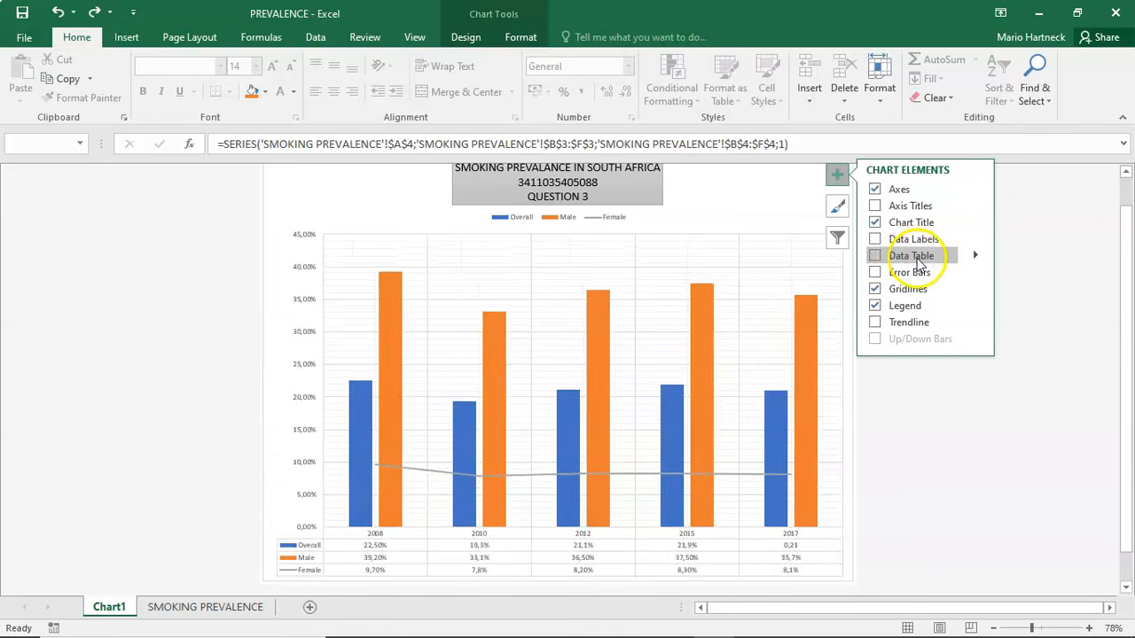
{"action": "left_click", "coordinate": [874, 241]}
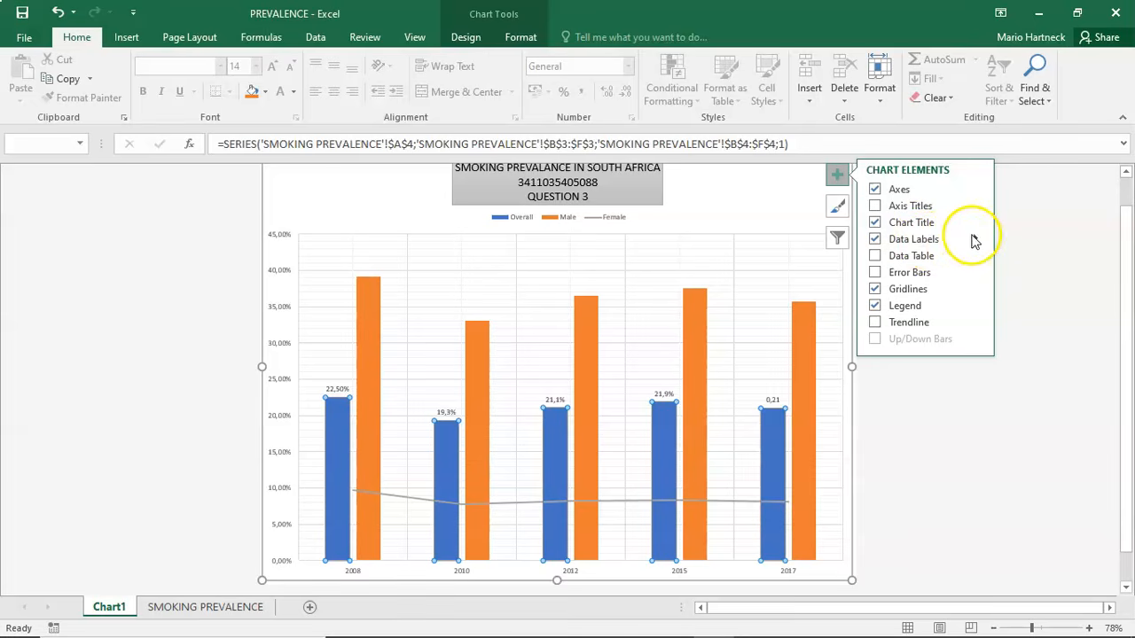
{"action": "left_click", "coordinate": [976, 239]}
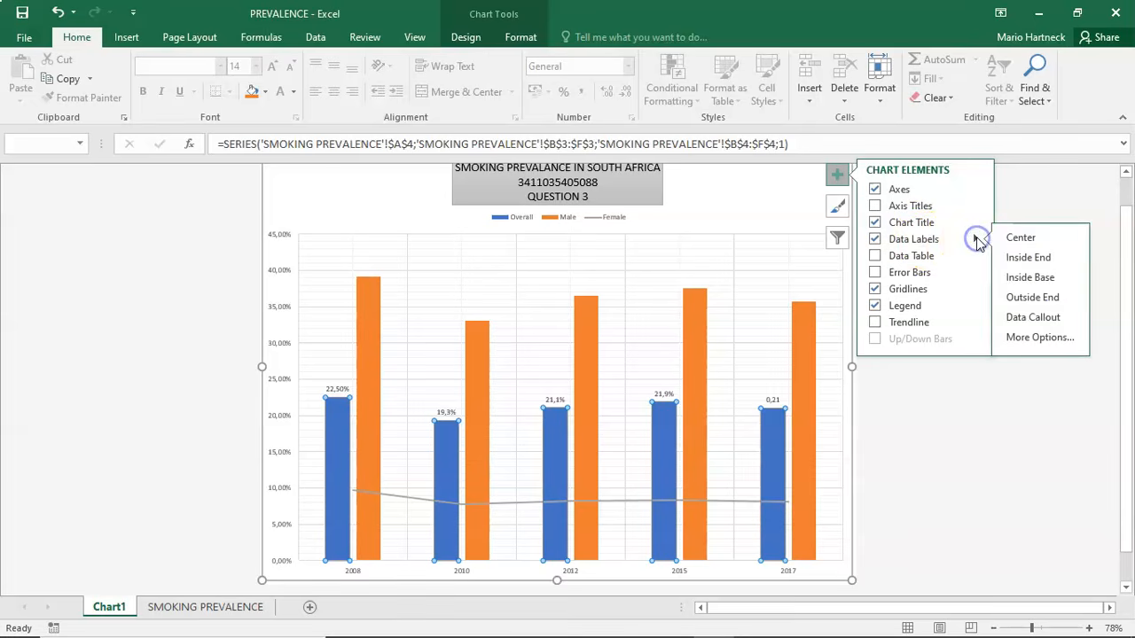
{"action": "left_click", "coordinate": [1032, 337]}
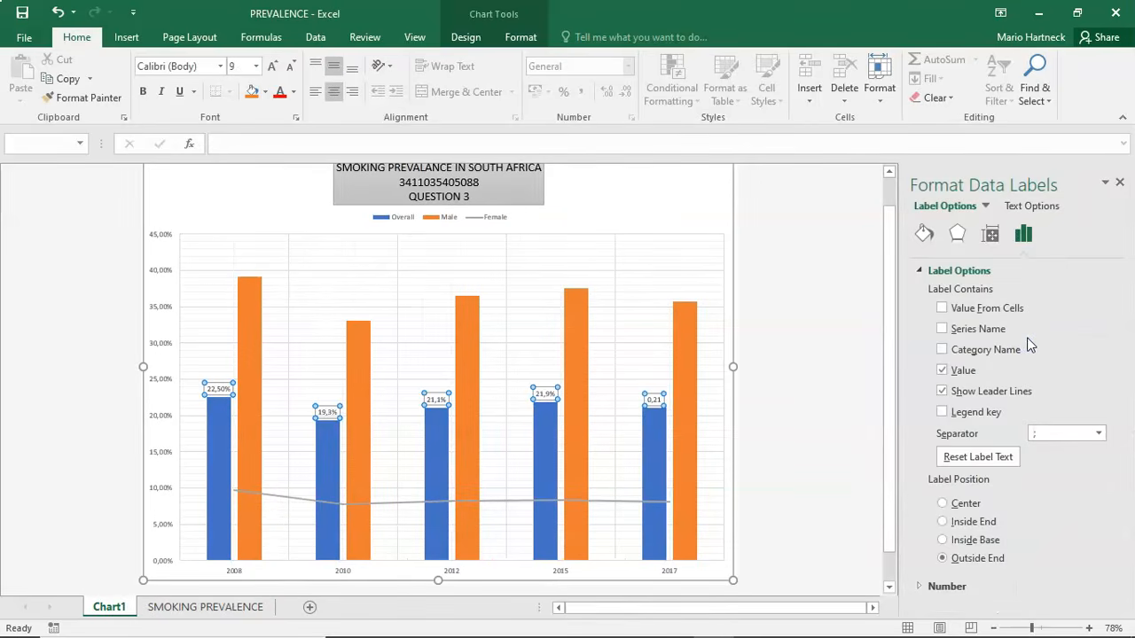
{"action": "left_click", "coordinate": [942, 350]}
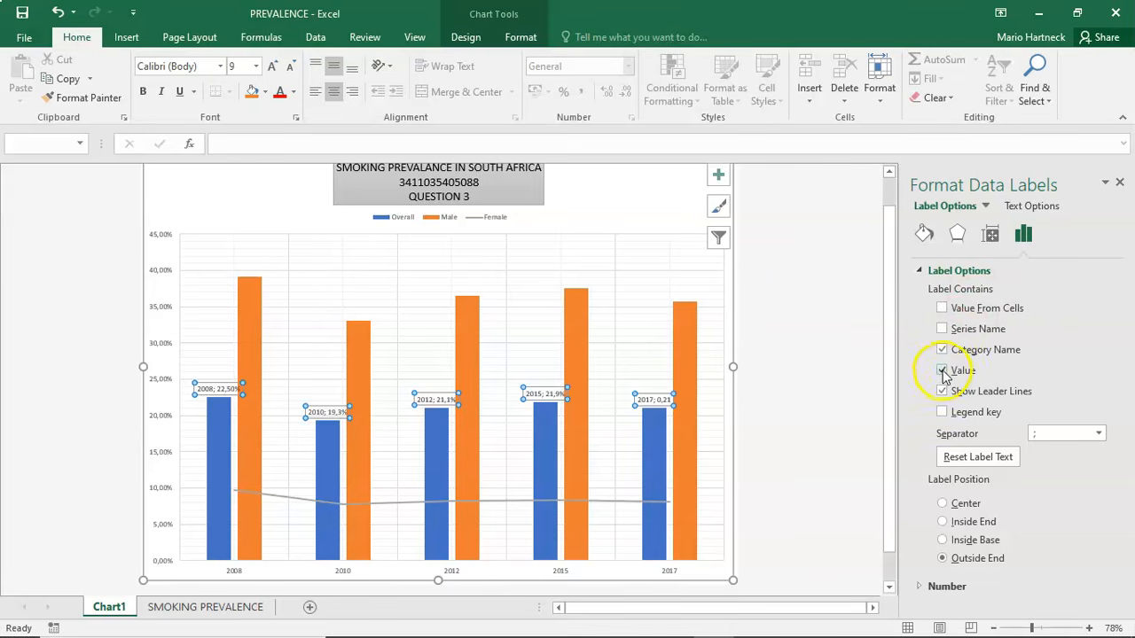
{"action": "left_click", "coordinate": [942, 370]}
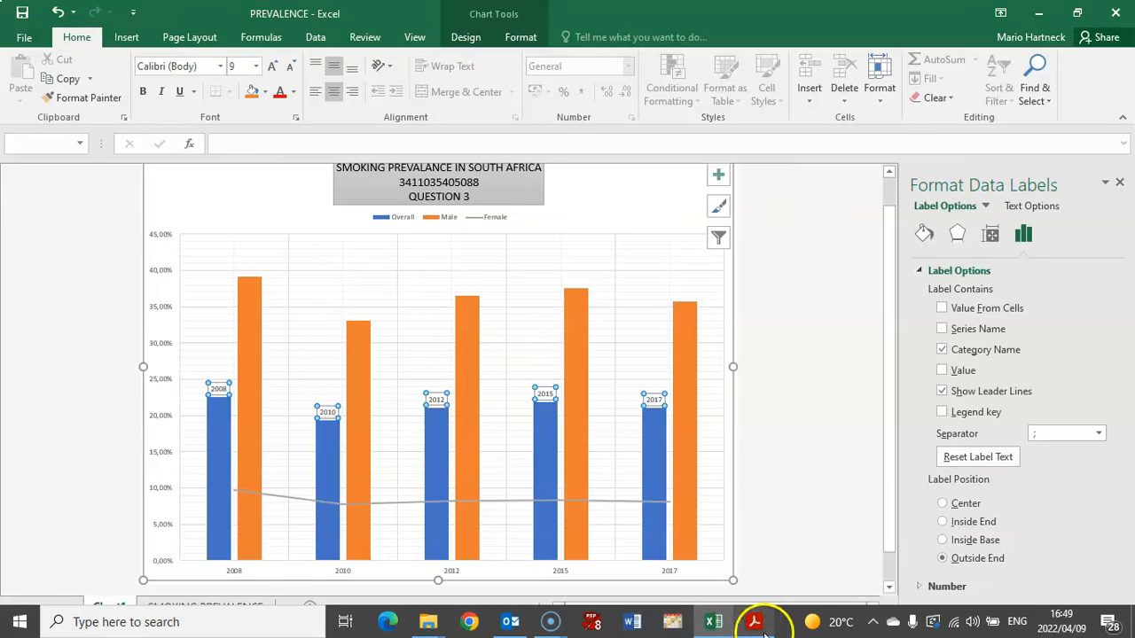
Recheck instruction 10 in the task PDF and change the Overall data labels in Excel to callouts showing only the years
{"action": "left_click", "coordinate": [754, 621]}
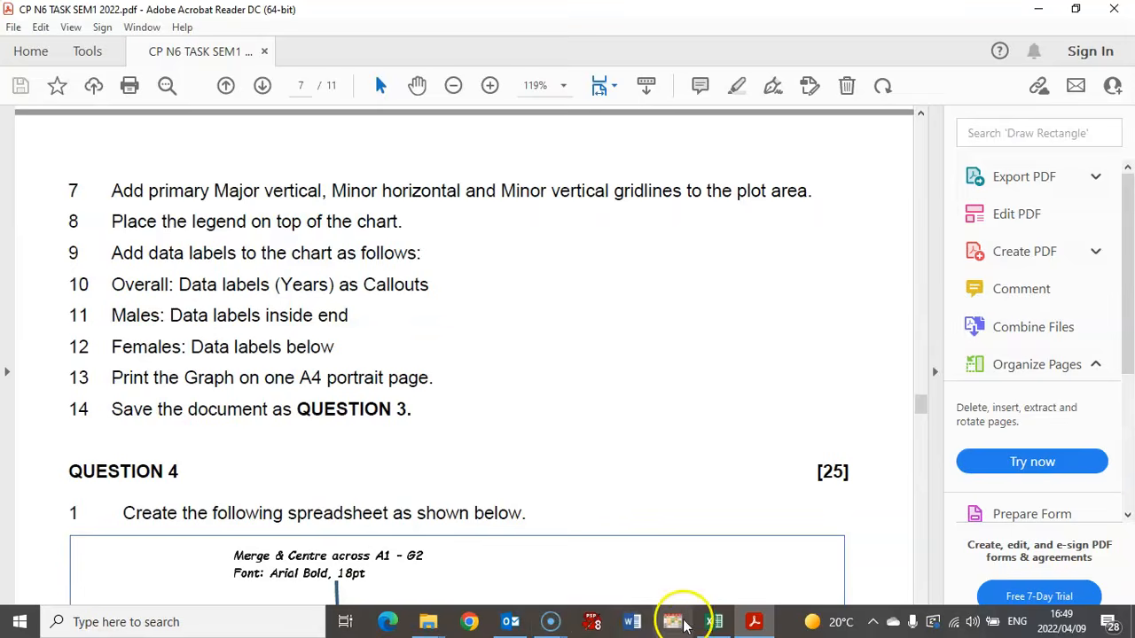
{"action": "left_click", "coordinate": [713, 621]}
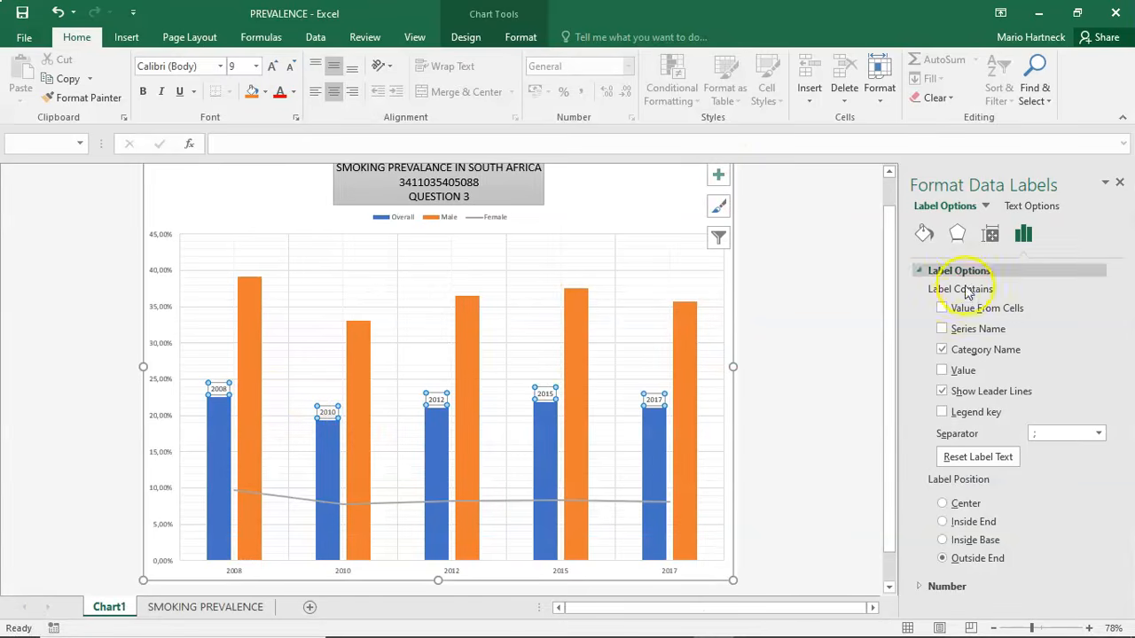
{"action": "left_click", "coordinate": [718, 175]}
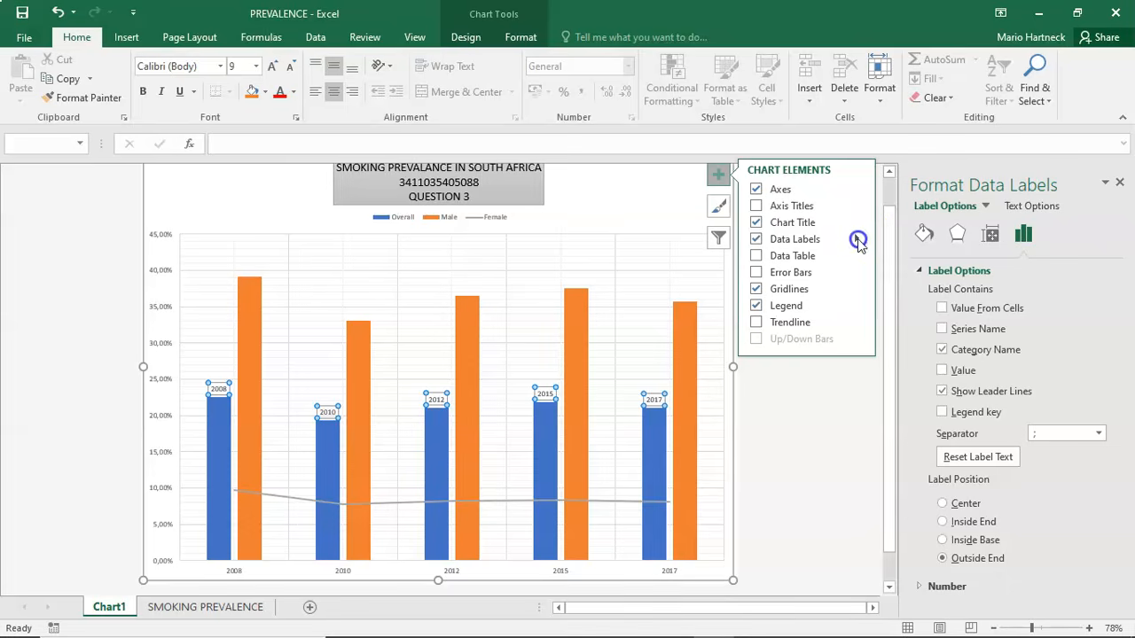
{"action": "left_click", "coordinate": [857, 240]}
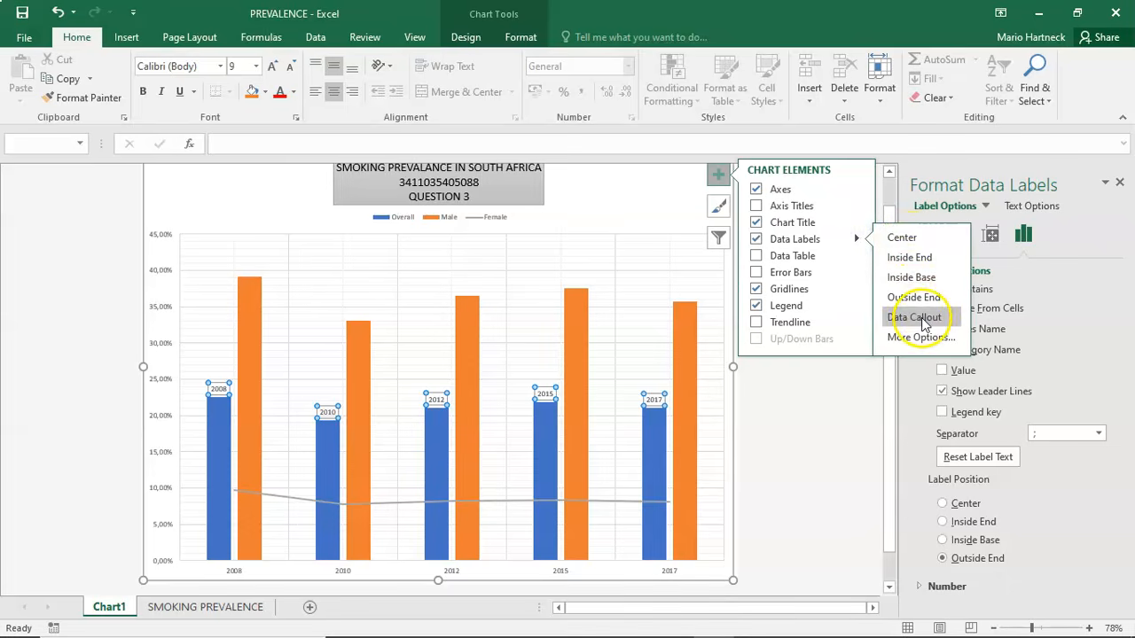
{"action": "left_click", "coordinate": [925, 321]}
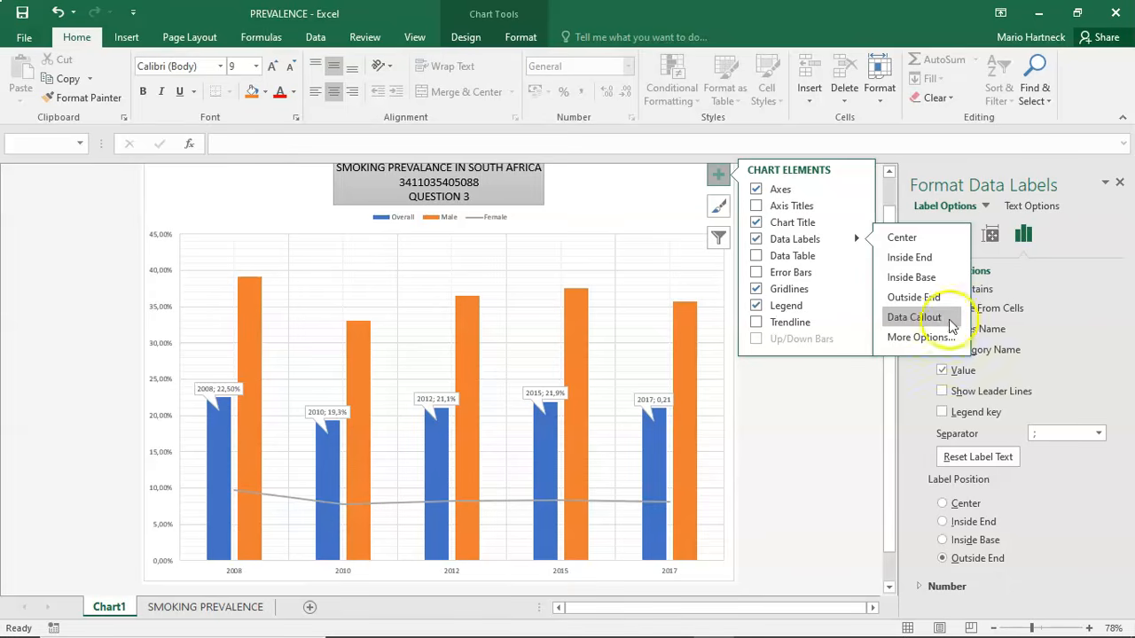
{"action": "left_click", "coordinate": [943, 370]}
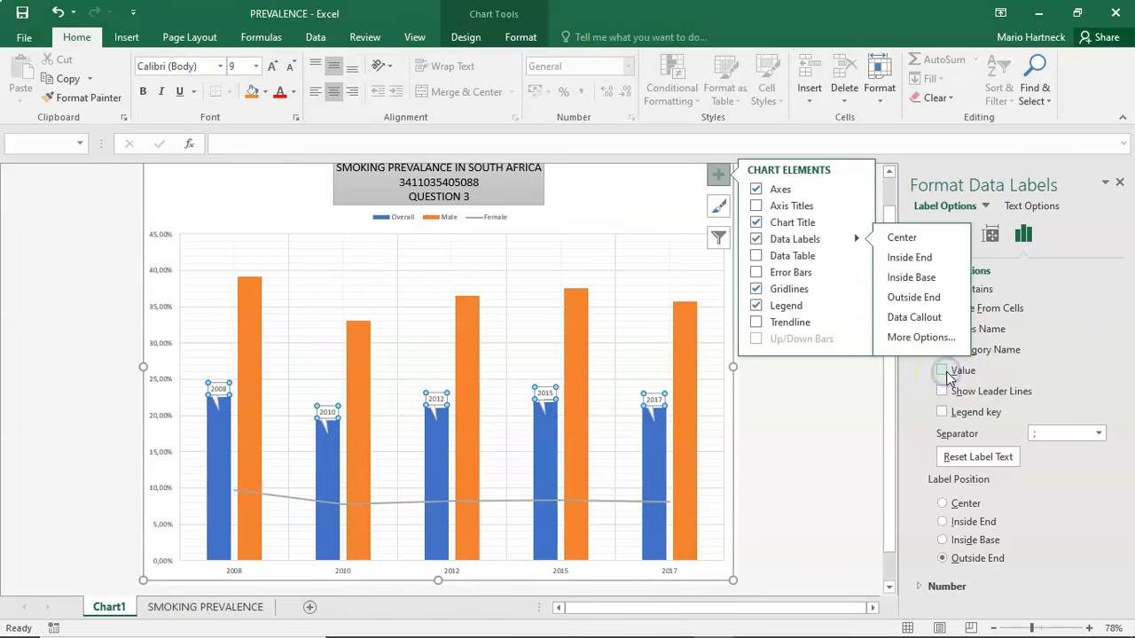
{"action": "left_click", "coordinate": [828, 380]}
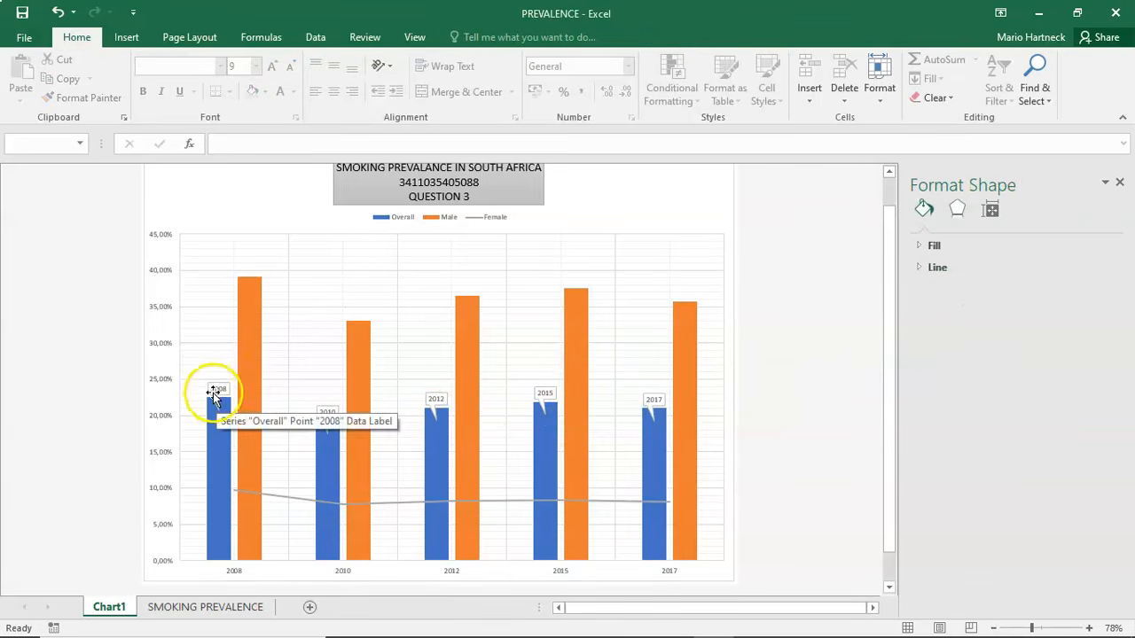
Undo the label changes on the Overall series until its data labels are removed
{"action": "left_click", "coordinate": [53, 17]}
{"action": "left_click", "coordinate": [53, 18]}
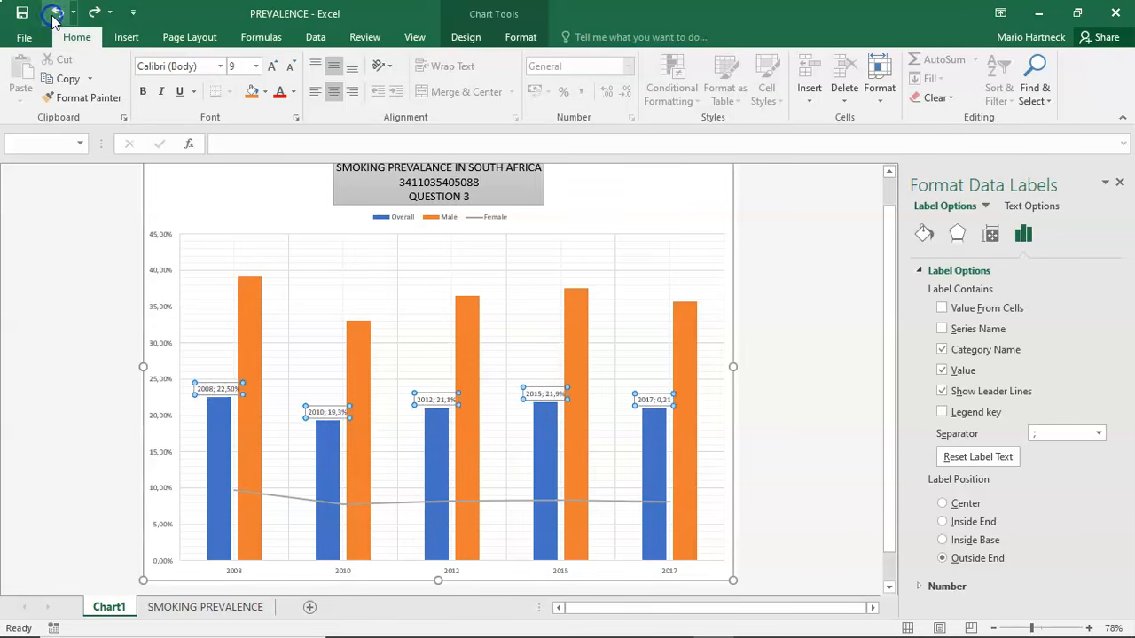
{"action": "left_click", "coordinate": [55, 18]}
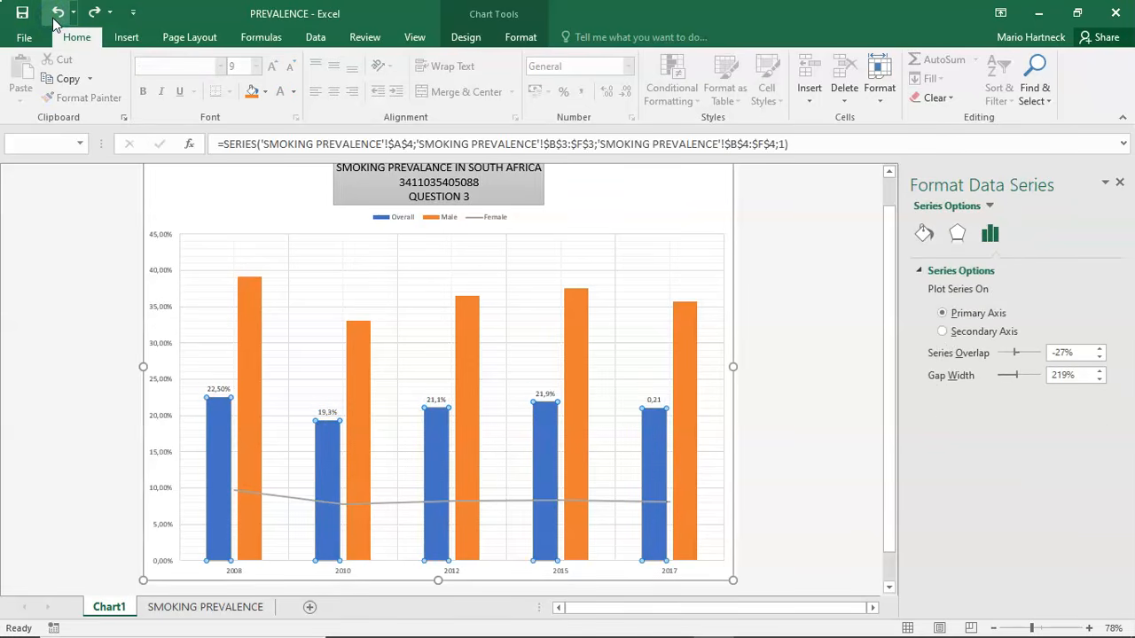
Add data labels to the Overall series again, using the Data Callout style
{"action": "mouse_move", "coordinate": [648, 218]}
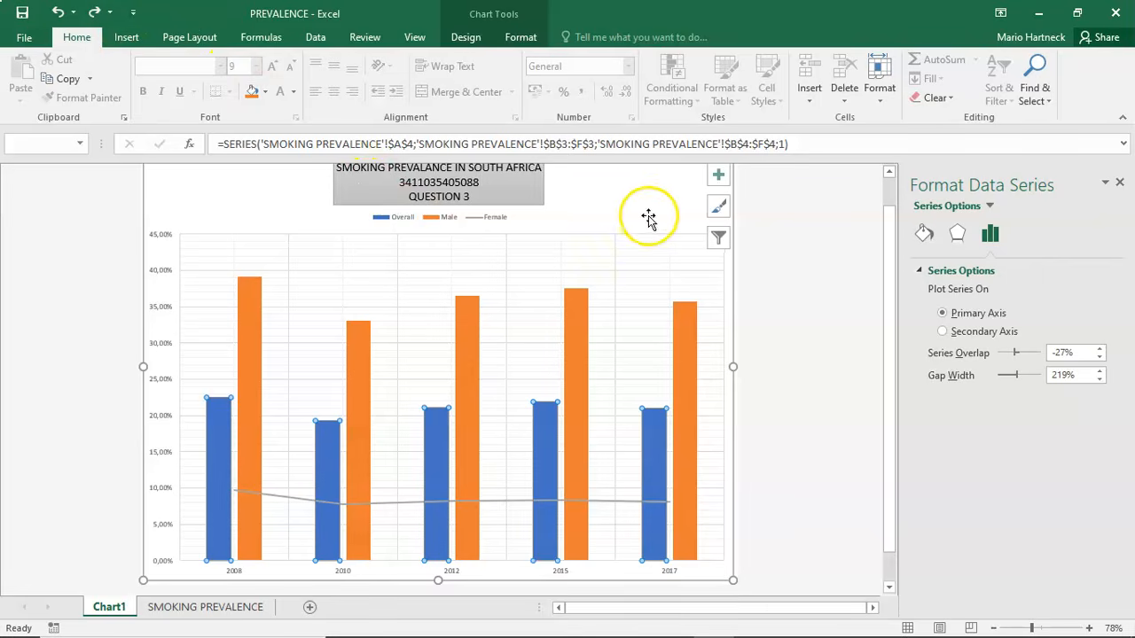
{"action": "left_click", "coordinate": [719, 177]}
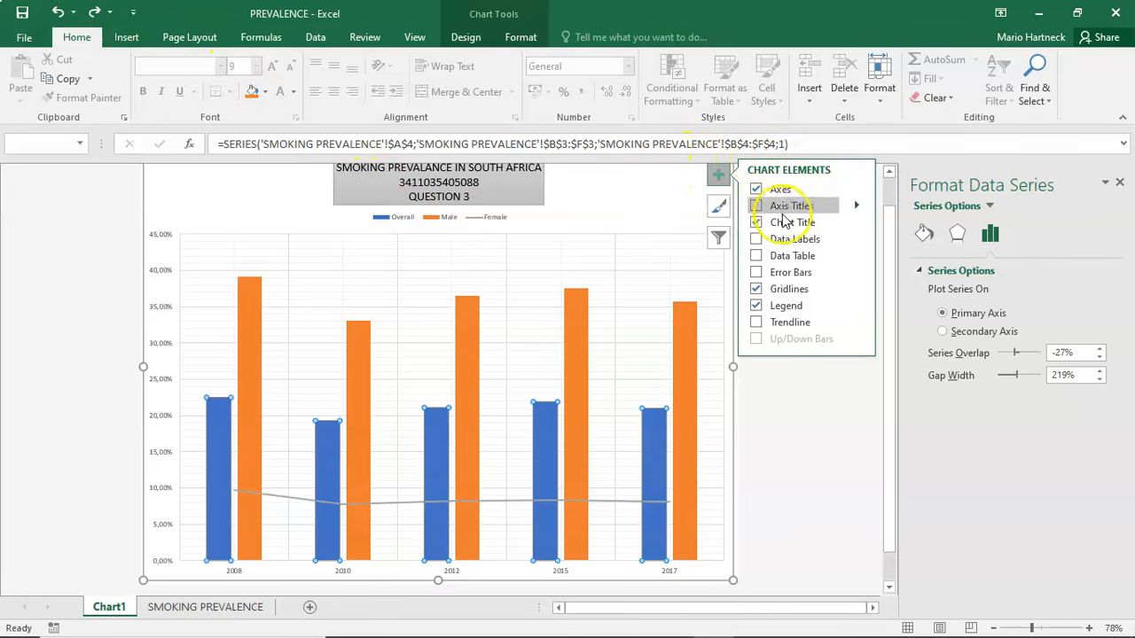
{"action": "left_click", "coordinate": [781, 275]}
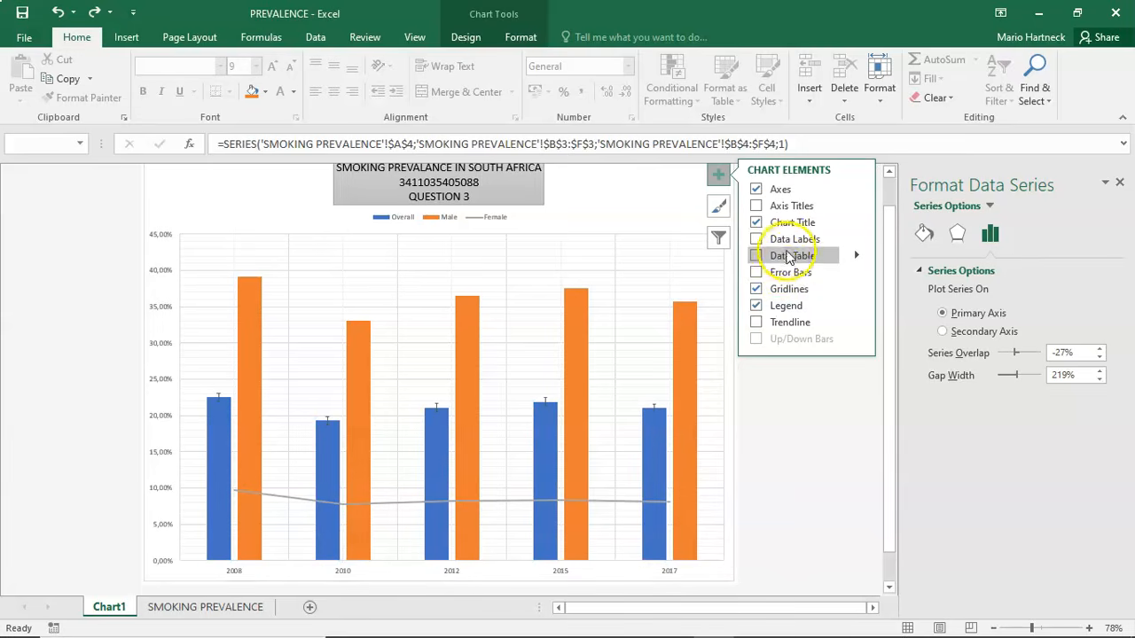
{"action": "left_click", "coordinate": [756, 240]}
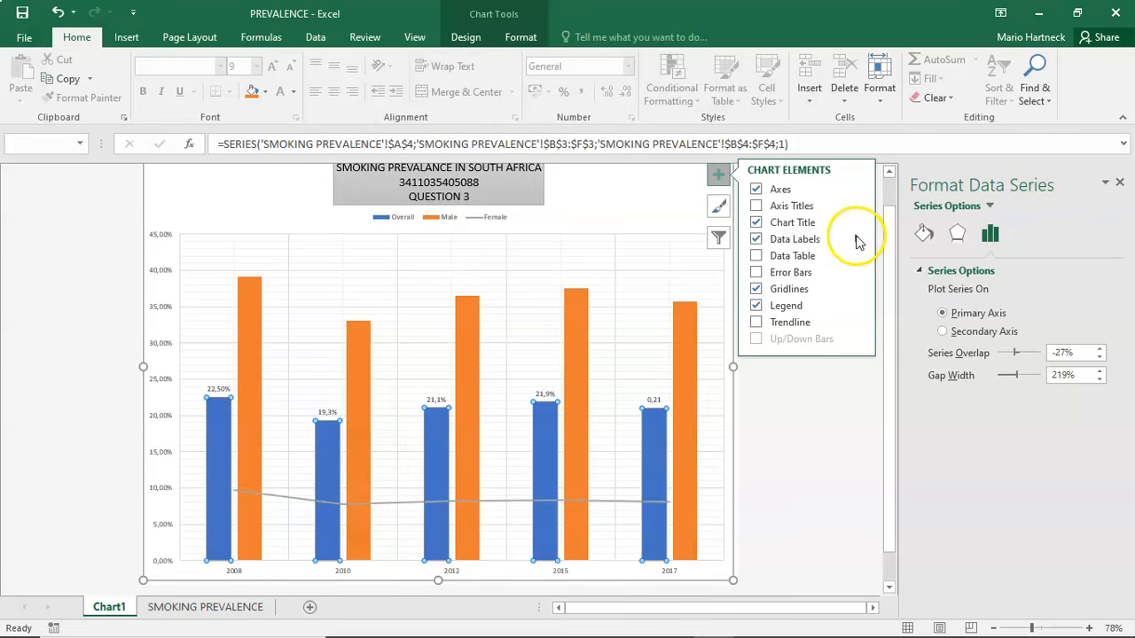
{"action": "left_click", "coordinate": [856, 239]}
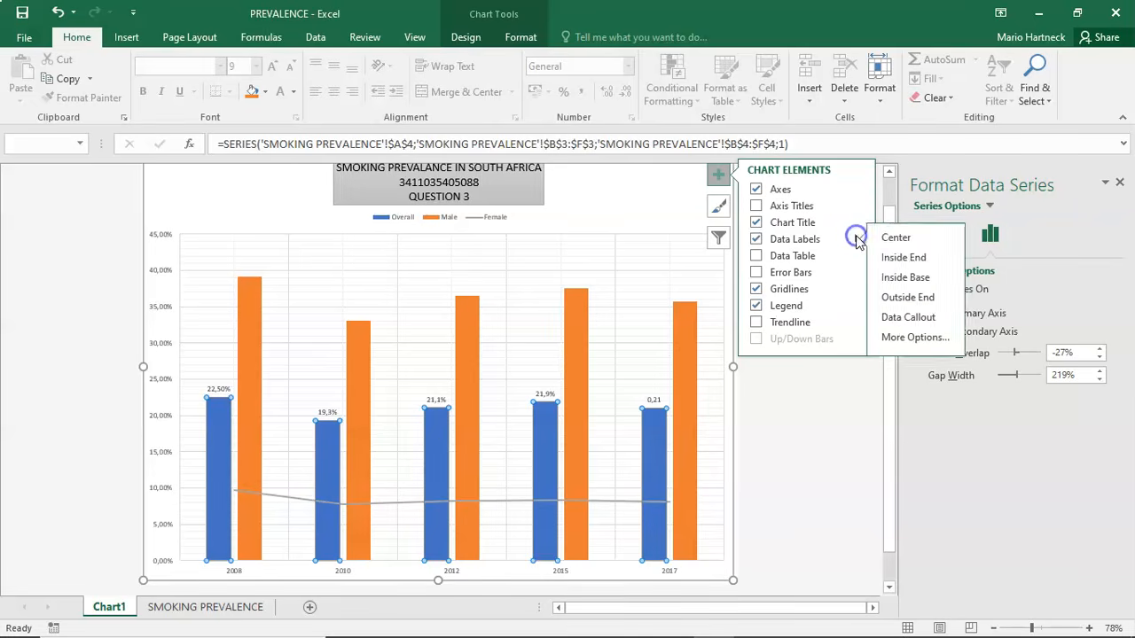
{"action": "left_click", "coordinate": [913, 319]}
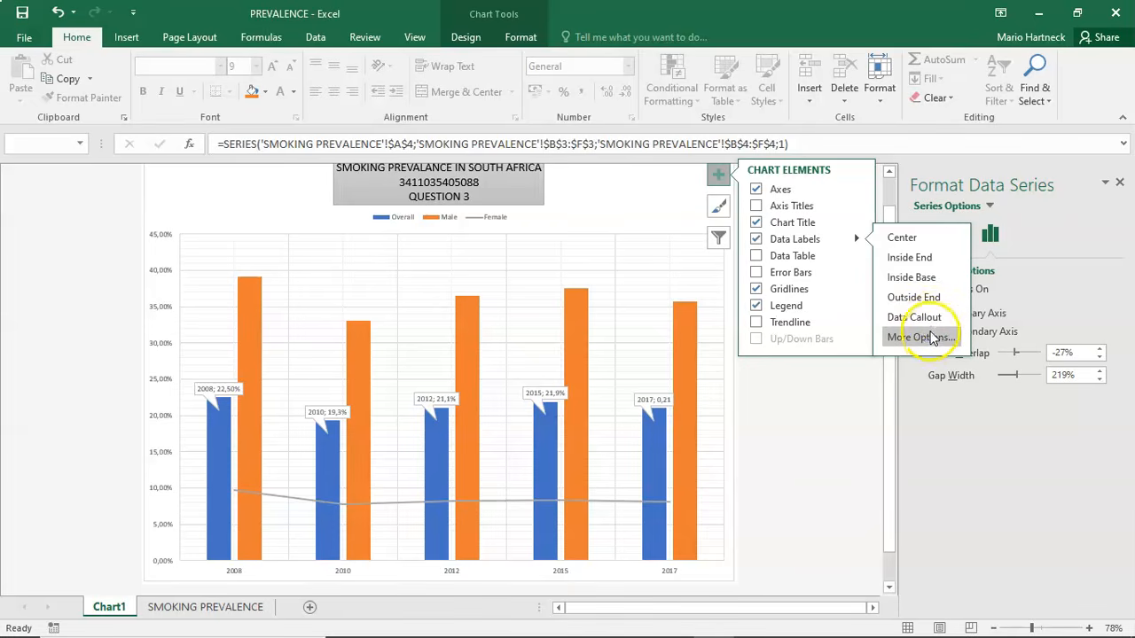
Set the Overall series' callouts to show only the category name by turning off the value
{"action": "left_click", "coordinate": [931, 337]}
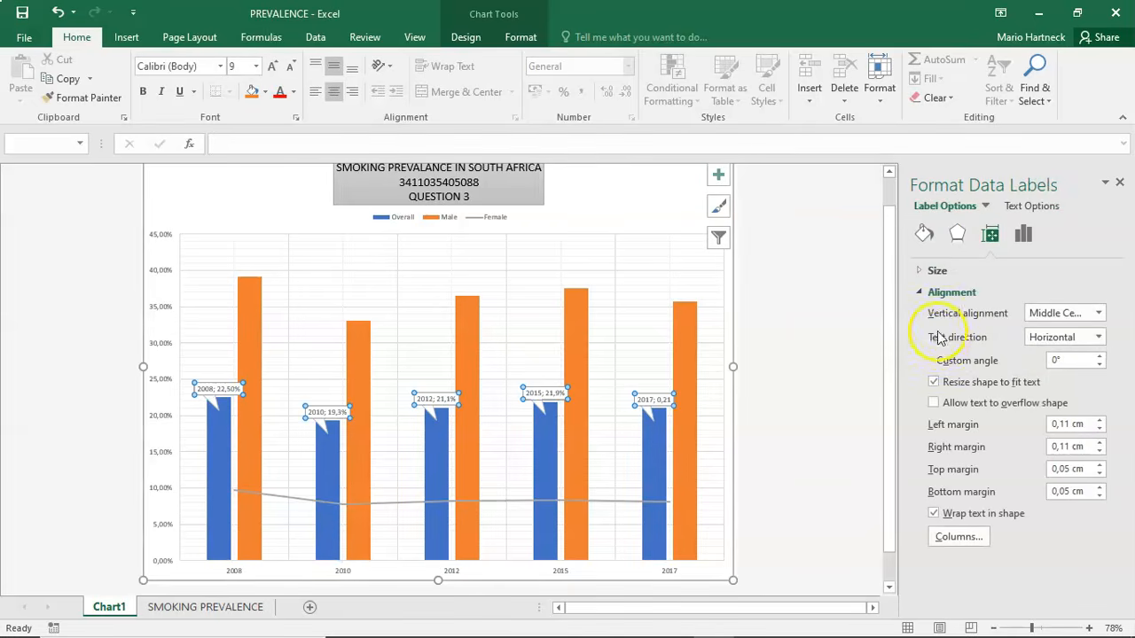
{"action": "left_click", "coordinate": [1025, 236]}
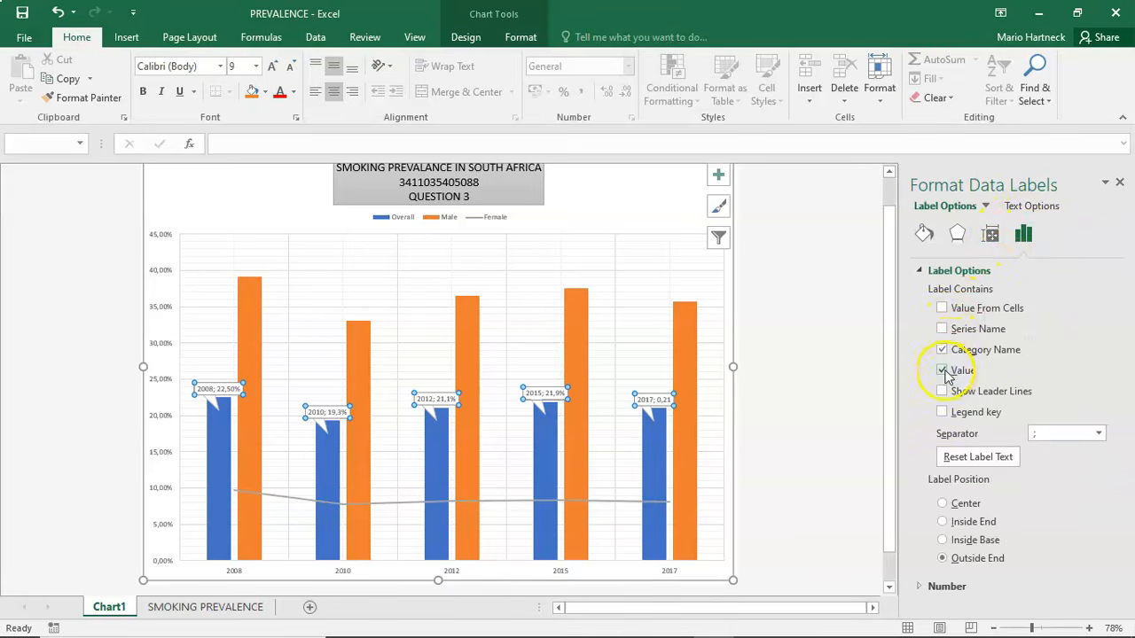
{"action": "left_click", "coordinate": [942, 371]}
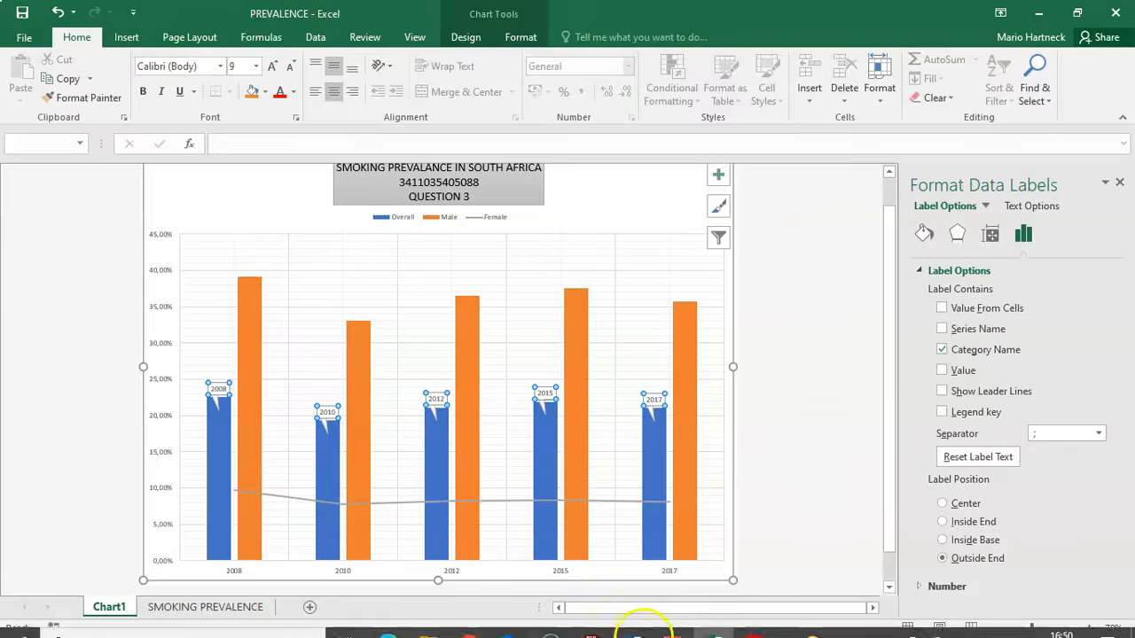
Check instructions 11 and 12 in the task PDF, then add Inside End data labels to the Male columns in the Excel chart
{"action": "left_click", "coordinate": [752, 624]}
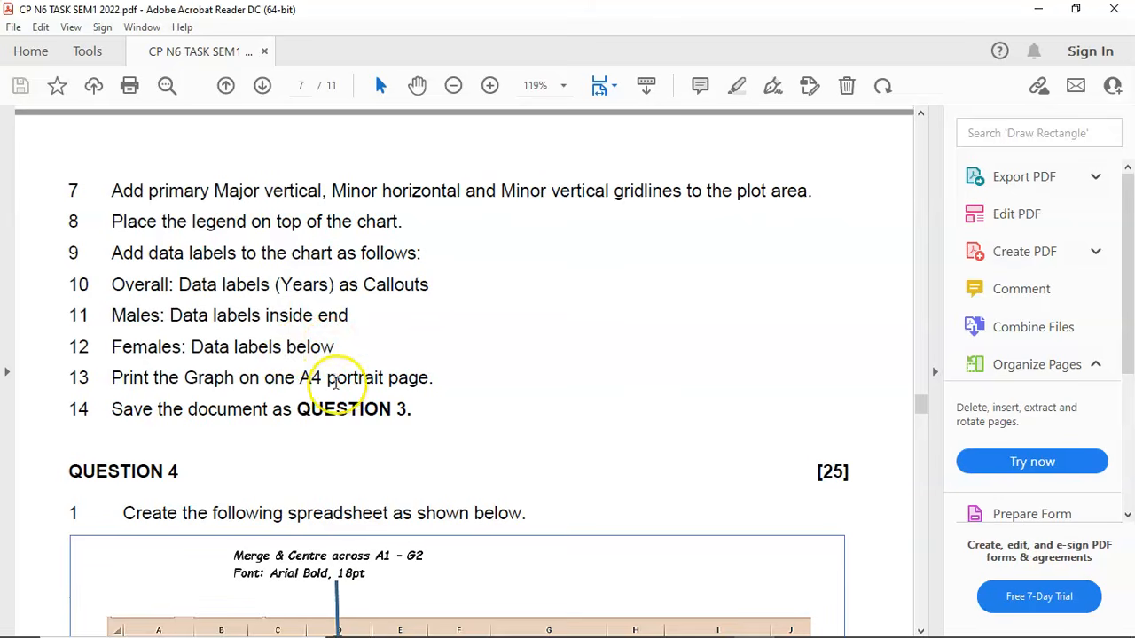
{"action": "left_click", "coordinate": [714, 621]}
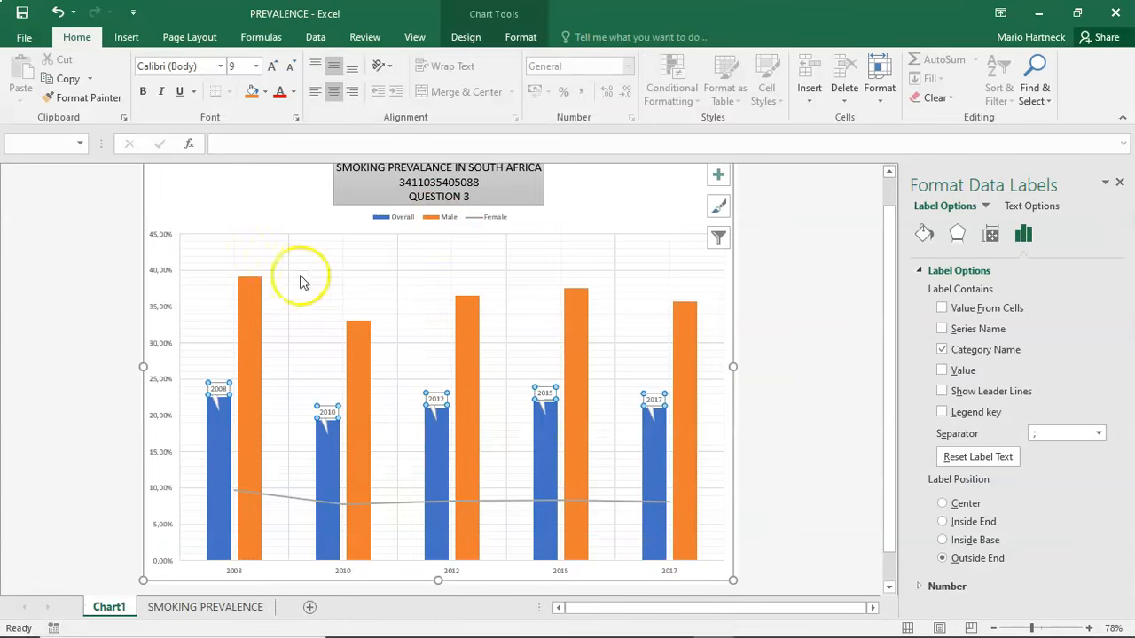
{"action": "left_click", "coordinate": [248, 300]}
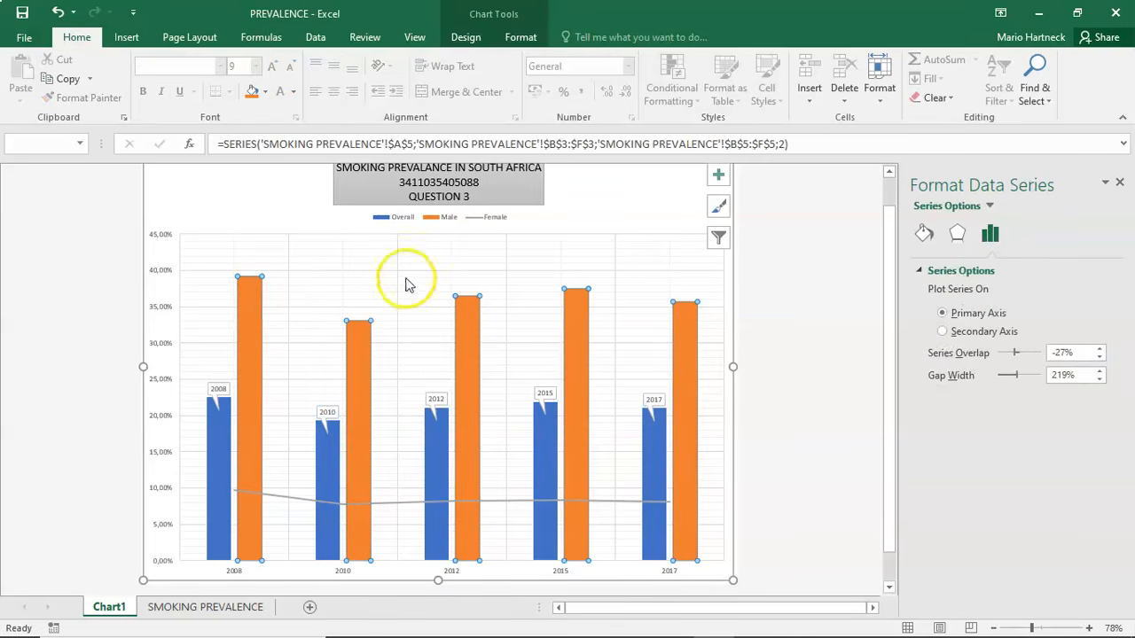
{"action": "left_click", "coordinate": [717, 175]}
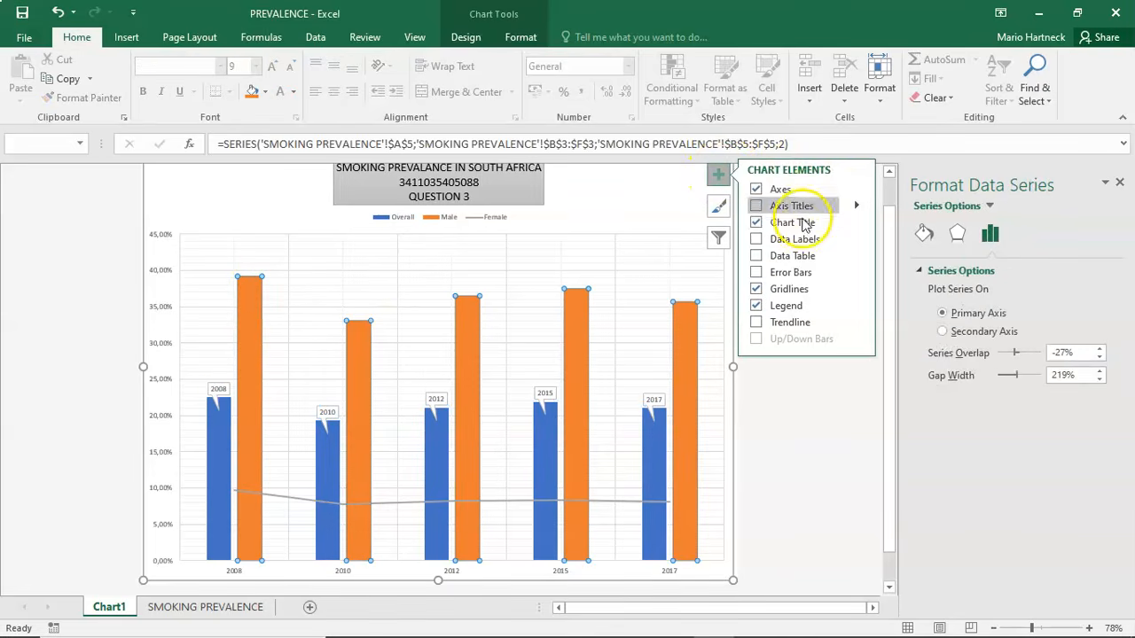
{"action": "left_click", "coordinate": [755, 239]}
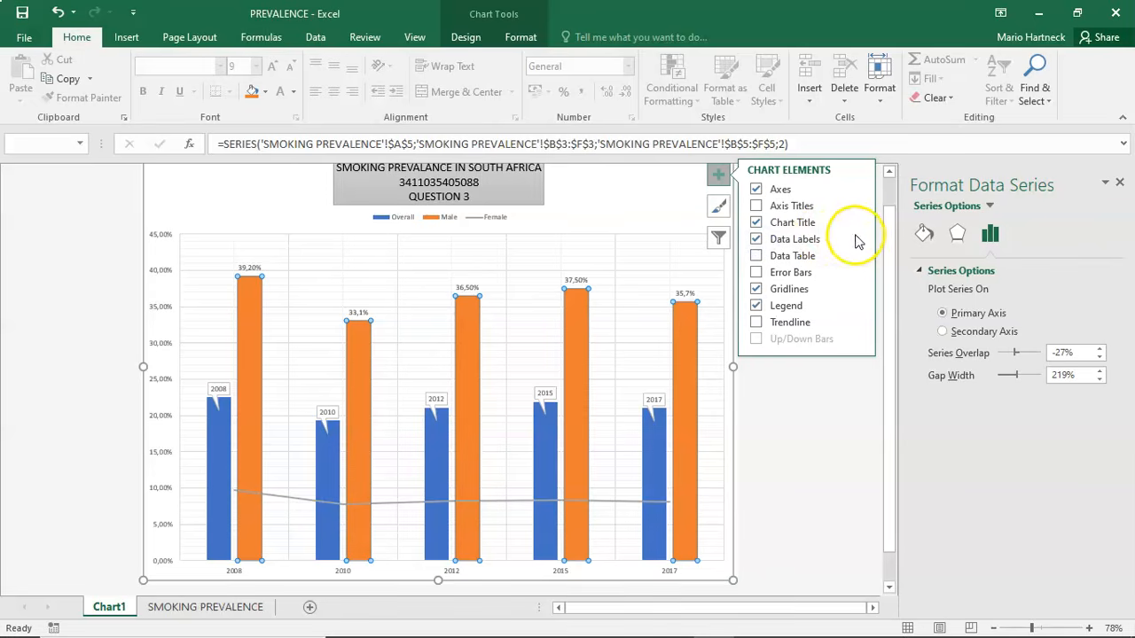
{"action": "left_click", "coordinate": [856, 239]}
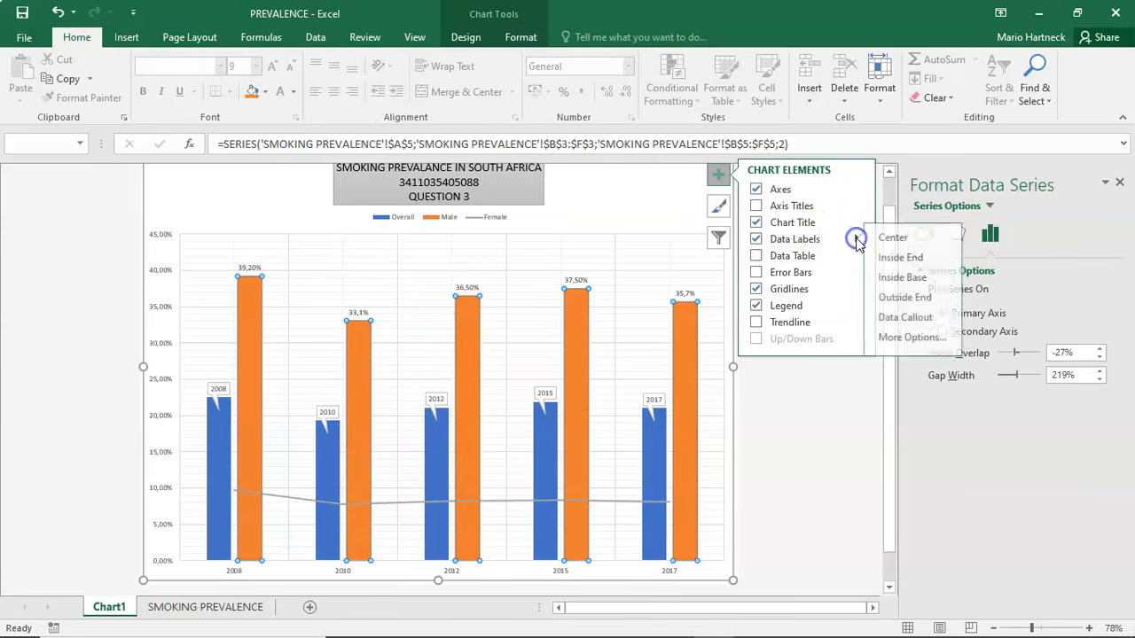
{"action": "left_click", "coordinate": [898, 261]}
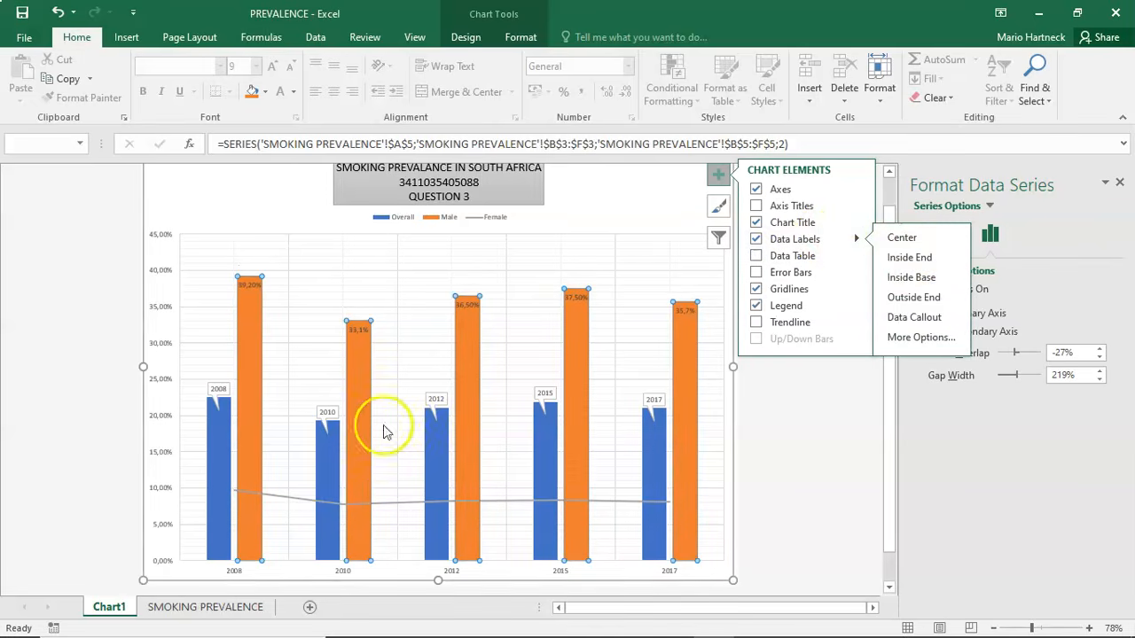
Add data labels to the Female line and position them below it
{"action": "left_click", "coordinate": [384, 503]}
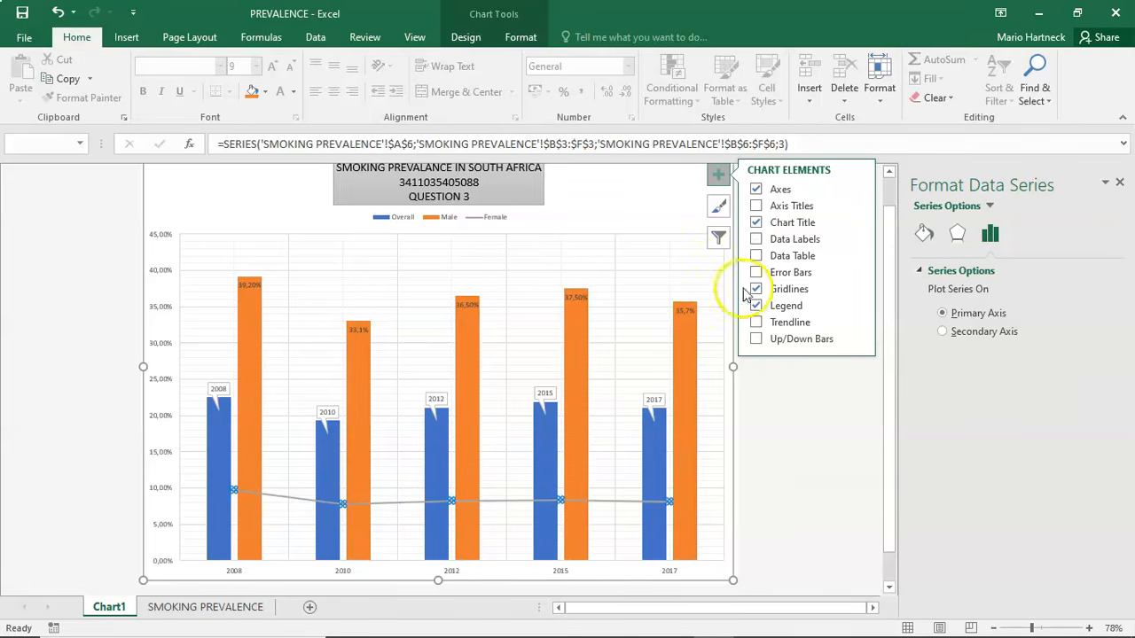
{"action": "left_click", "coordinate": [755, 238]}
{"action": "left_click", "coordinate": [856, 239]}
{"action": "left_click", "coordinate": [864, 241]}
{"action": "left_click", "coordinate": [865, 241]}
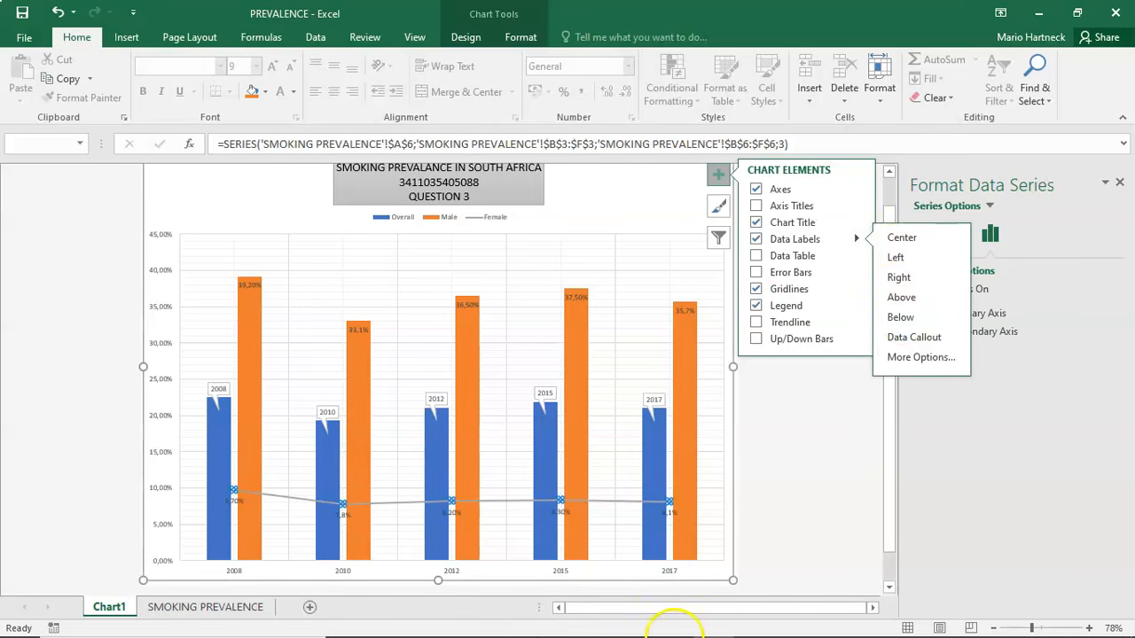
Review the remaining Question 3 instructions and the sample chart in the task PDF against the Excel chart
{"action": "left_click", "coordinate": [755, 622]}
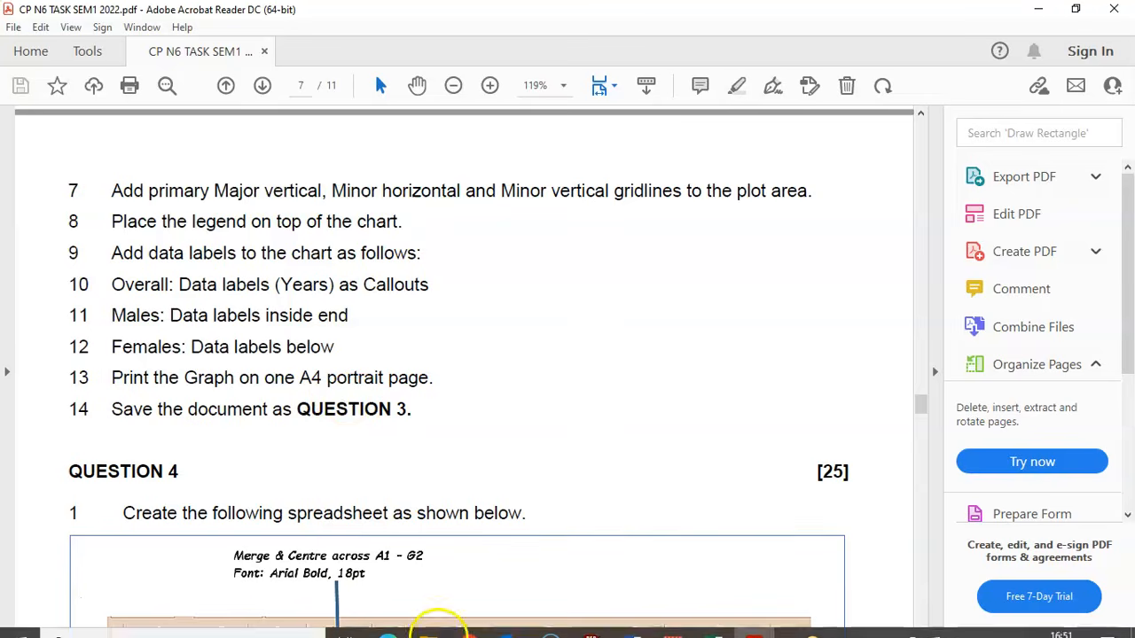
{"action": "left_click", "coordinate": [713, 621]}
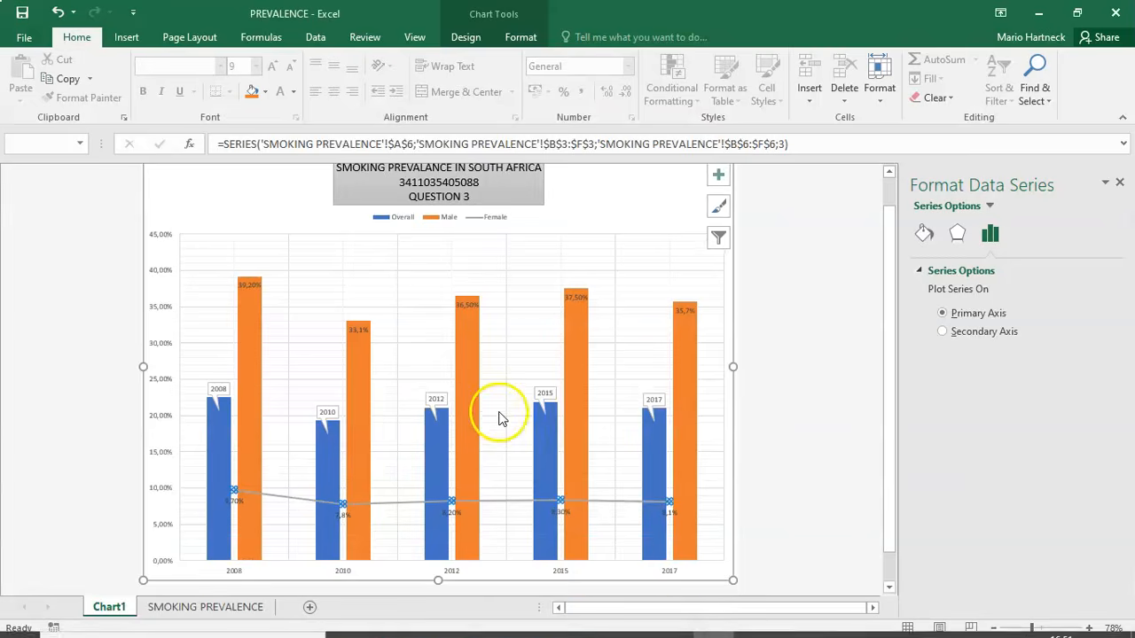
{"action": "scroll", "coordinate": [499, 418], "scroll_direction": "down", "scroll_amount": 1}
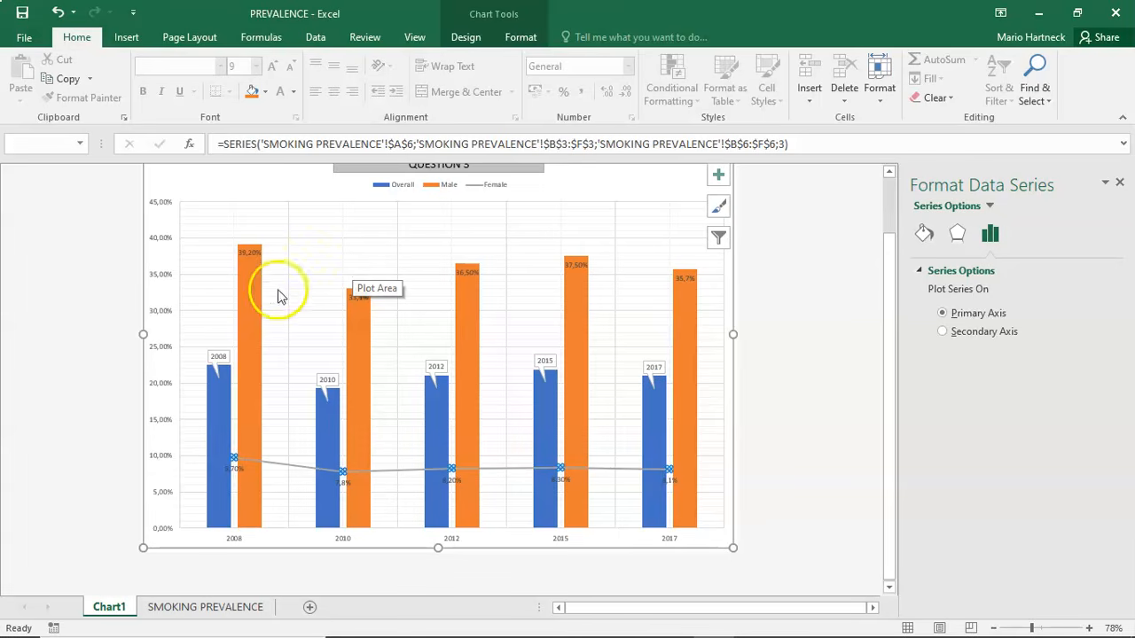
{"action": "scroll", "coordinate": [279, 306], "scroll_direction": "up", "scroll_amount": 1}
{"action": "mouse_move", "coordinate": [567, 632]}
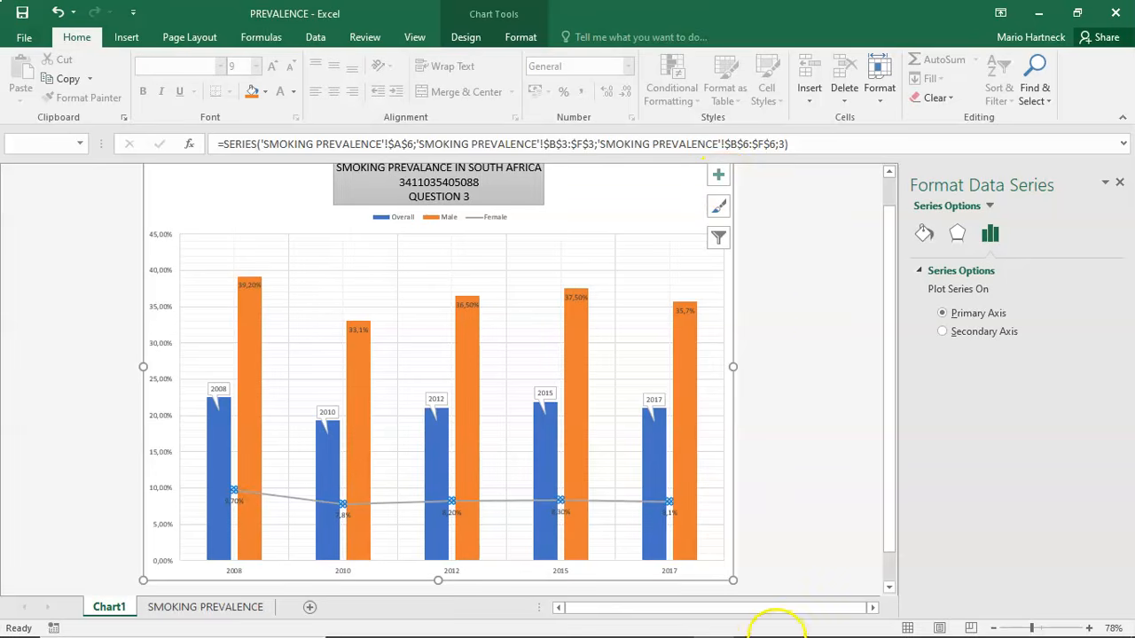
{"action": "mouse_move", "coordinate": [752, 626]}
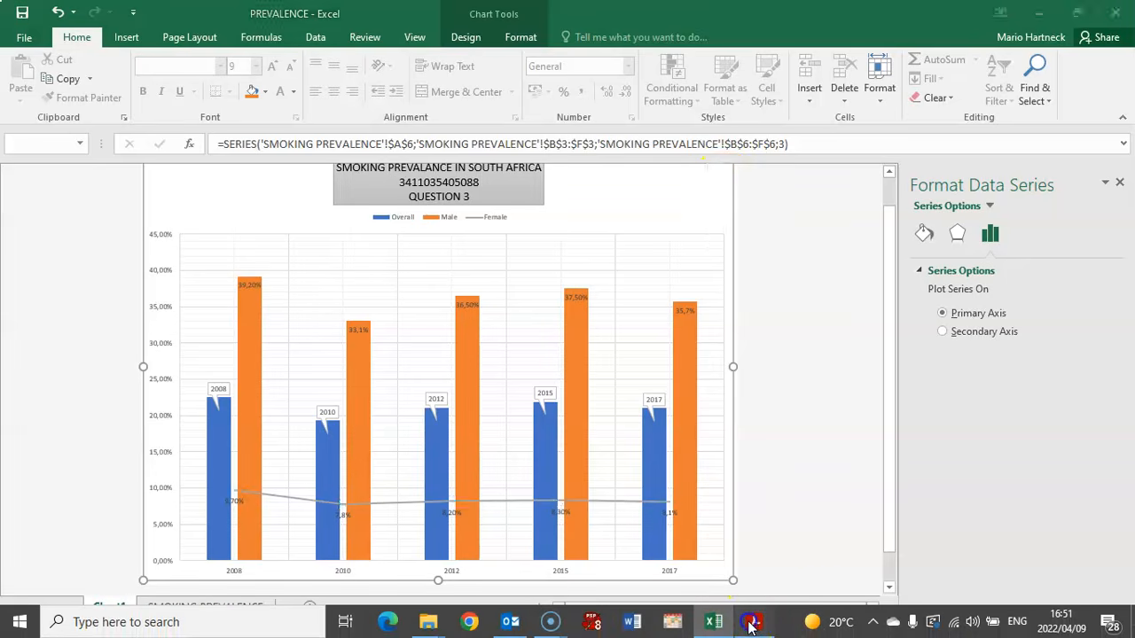
{"action": "left_click", "coordinate": [753, 623]}
{"action": "scroll", "coordinate": [436, 346], "scroll_direction": "up", "scroll_amount": 5}
{"action": "scroll", "coordinate": [435, 358], "scroll_direction": "up", "scroll_amount": 5}
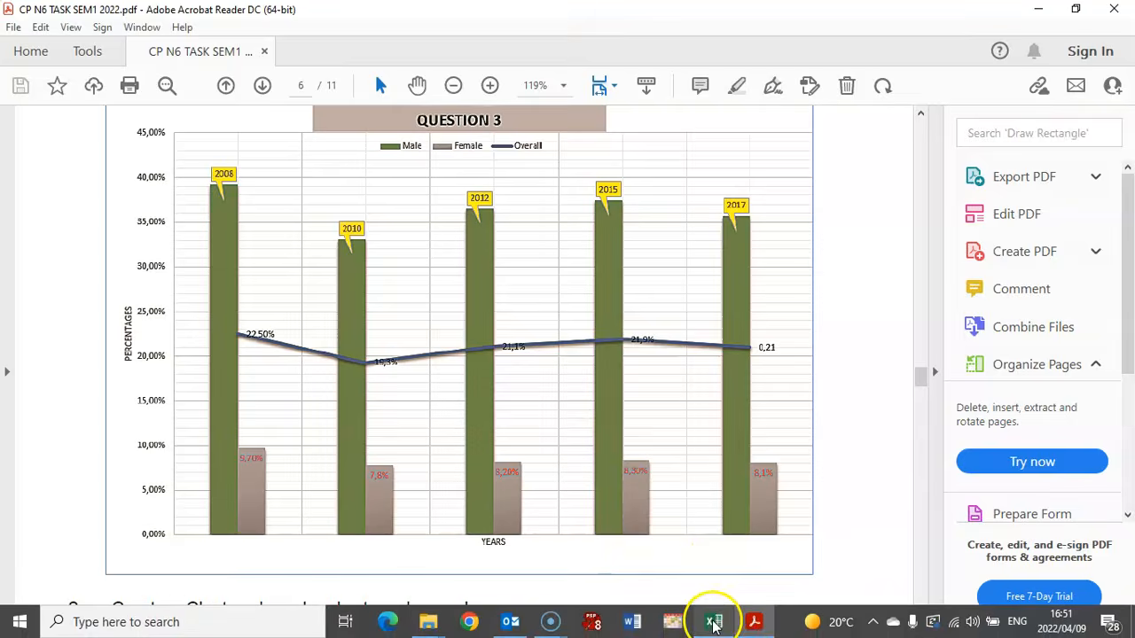
{"action": "left_click", "coordinate": [714, 623]}
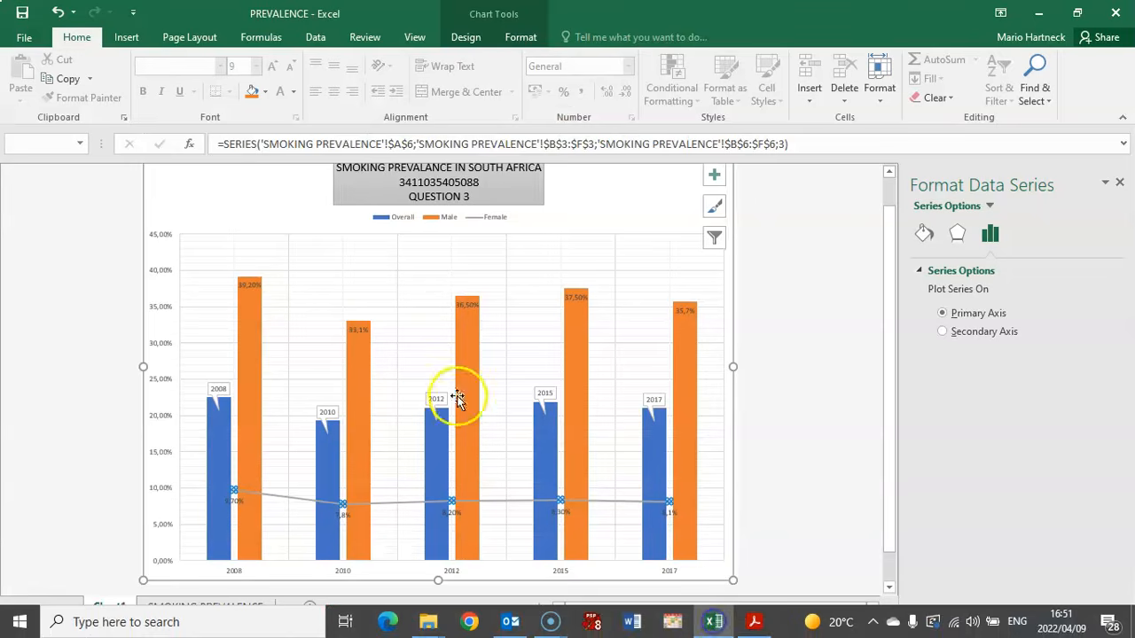
Fill the Male columns with the green theme colour
{"action": "left_click", "coordinate": [244, 326]}
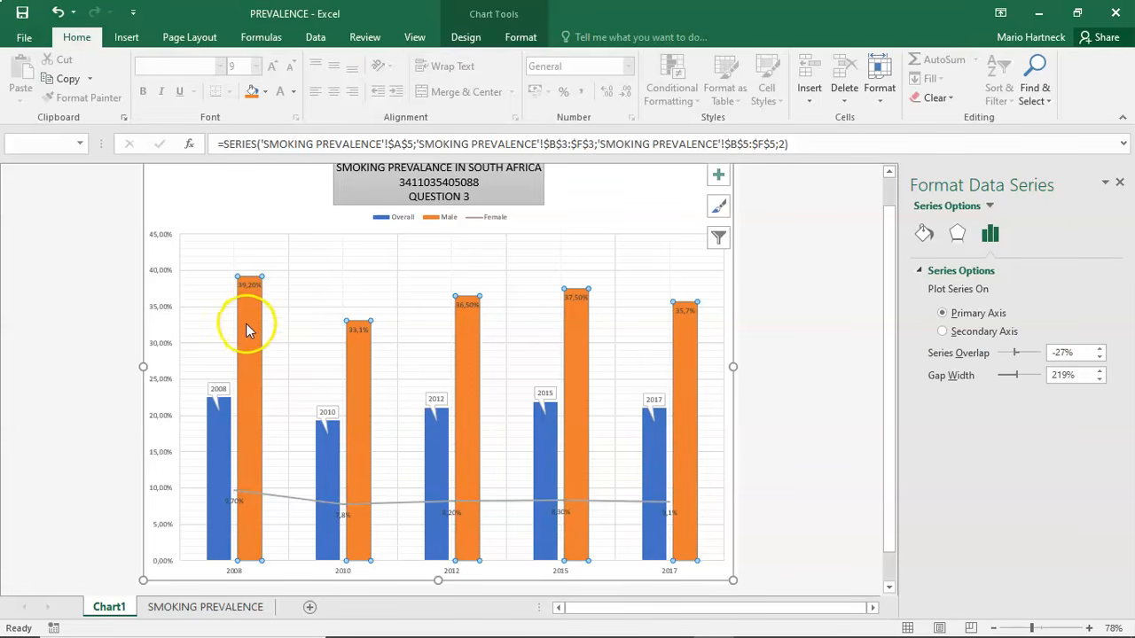
{"action": "right_click", "coordinate": [250, 319]}
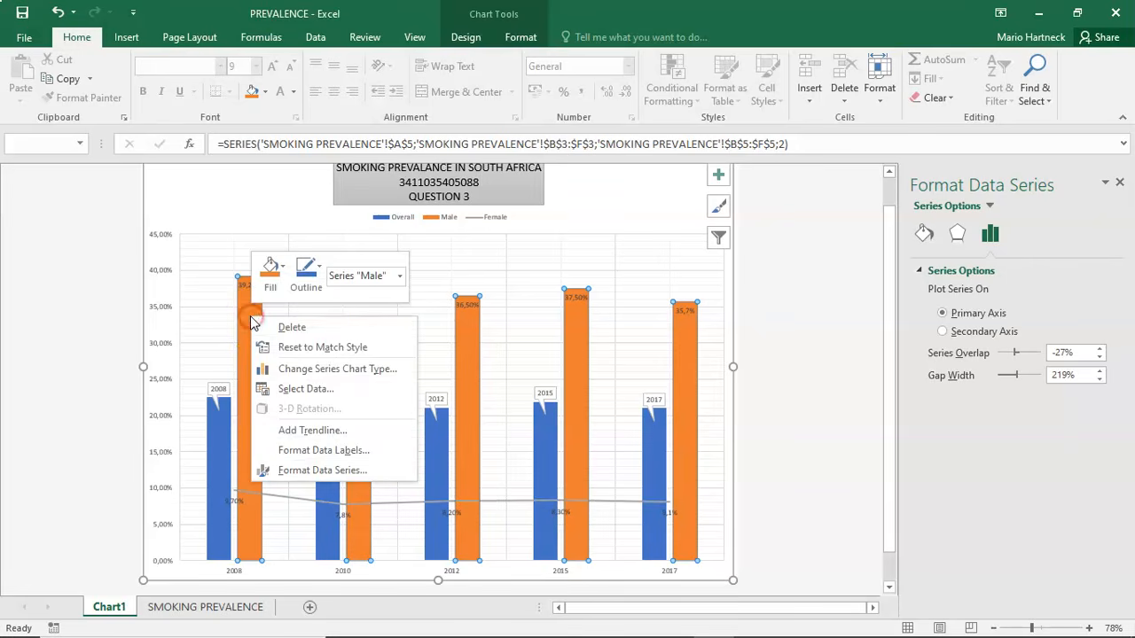
{"action": "left_click", "coordinate": [273, 276]}
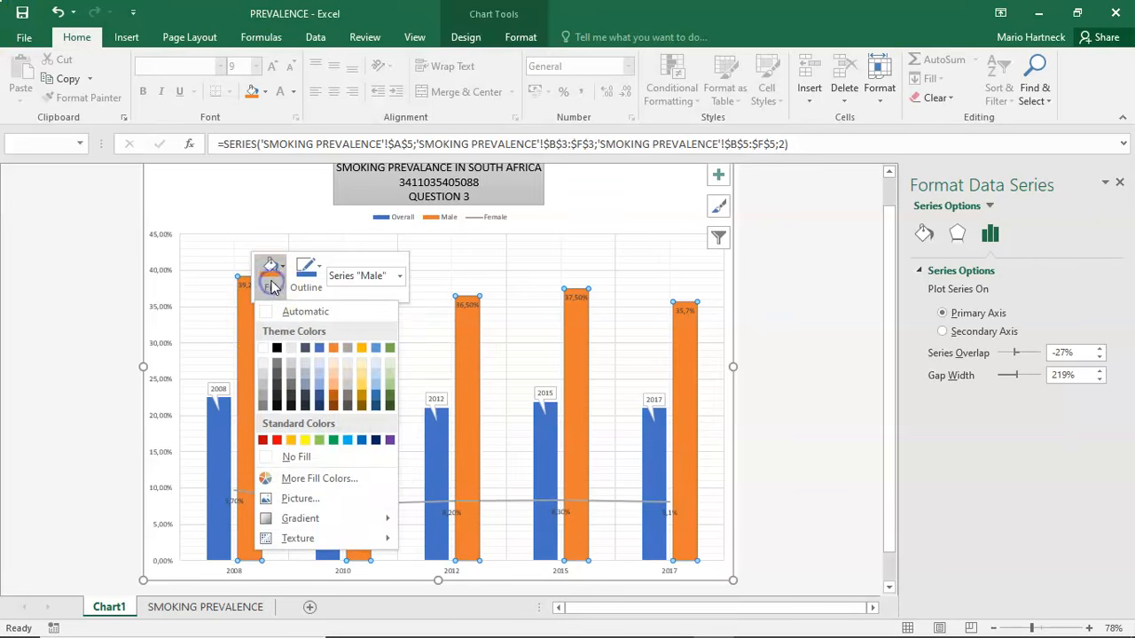
{"action": "left_click", "coordinate": [391, 349]}
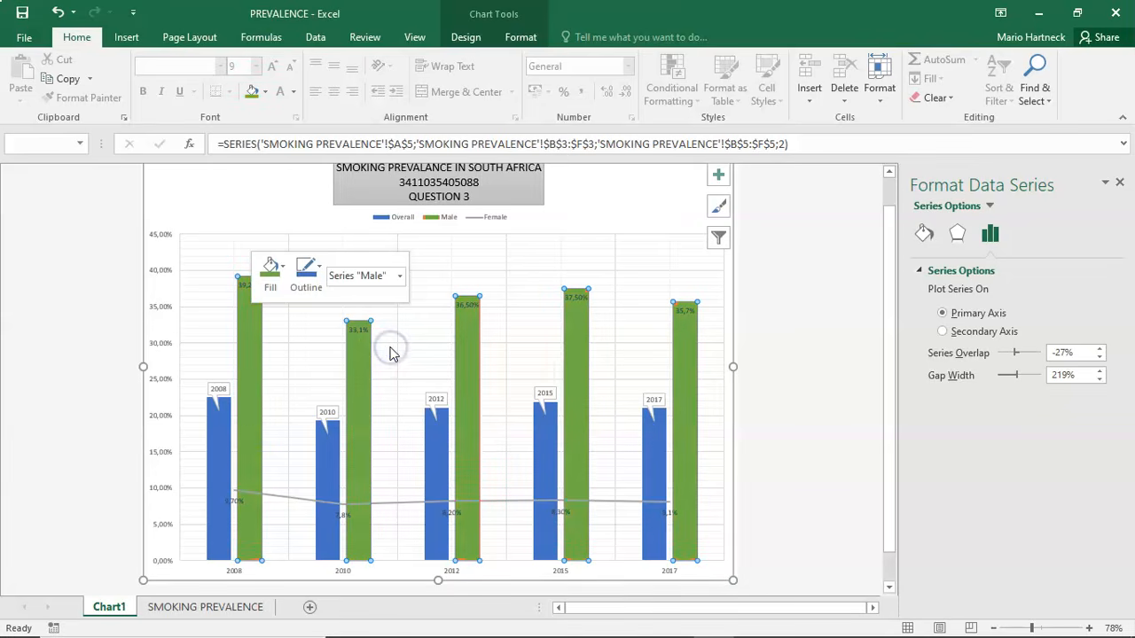
Fill the Overall columns with a medium grey theme colour and deselect the series
{"action": "left_click", "coordinate": [217, 432]}
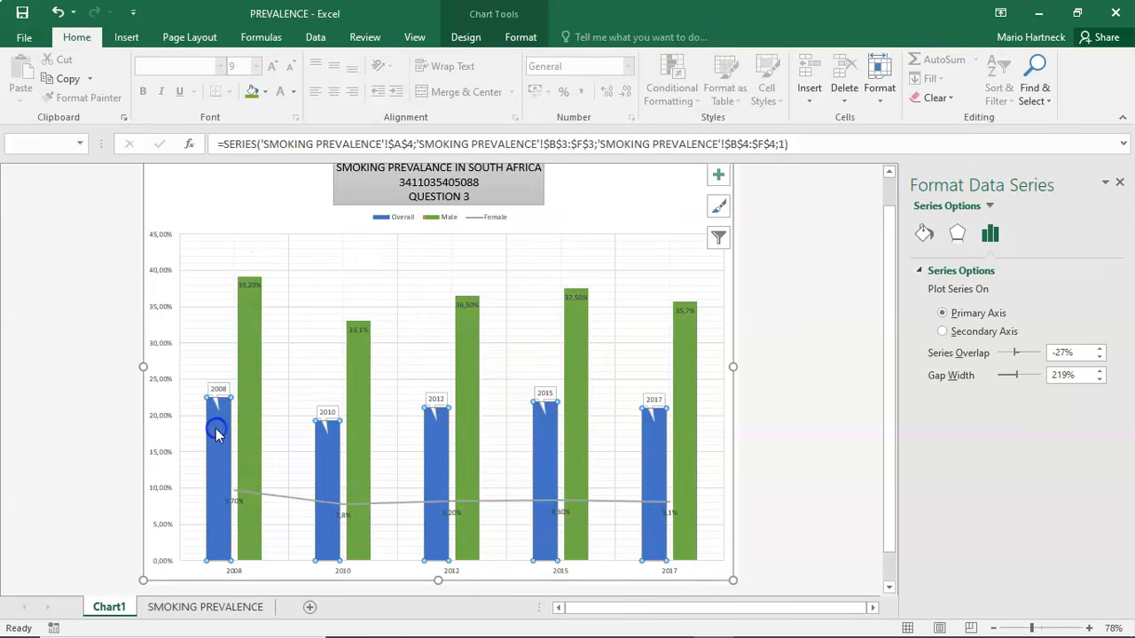
{"action": "right_click", "coordinate": [215, 428]}
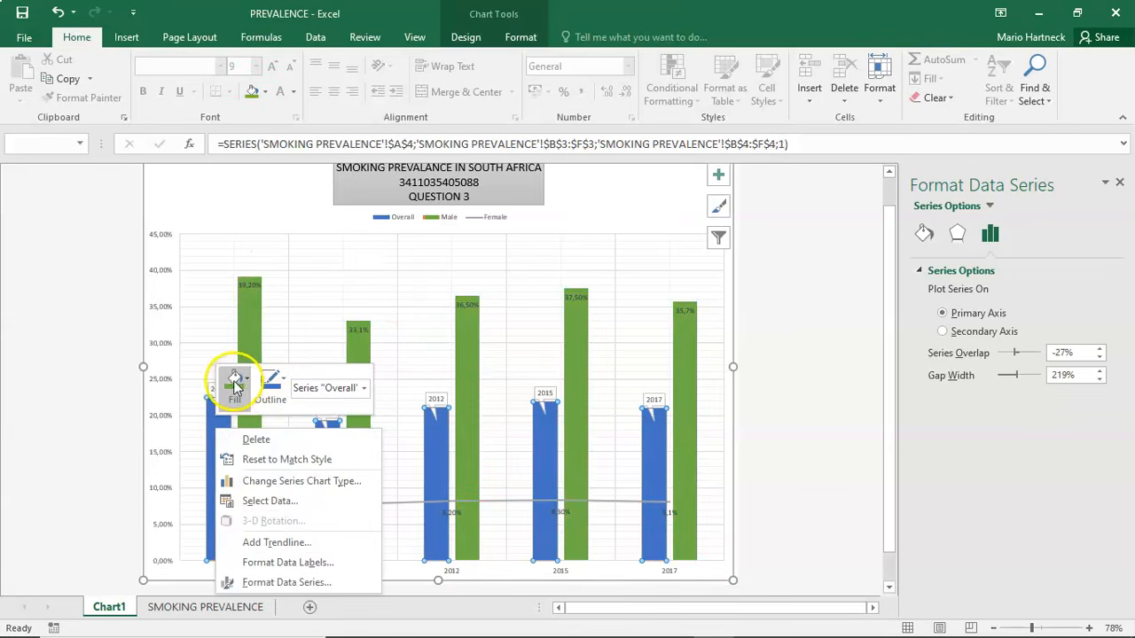
{"action": "left_click", "coordinate": [235, 384]}
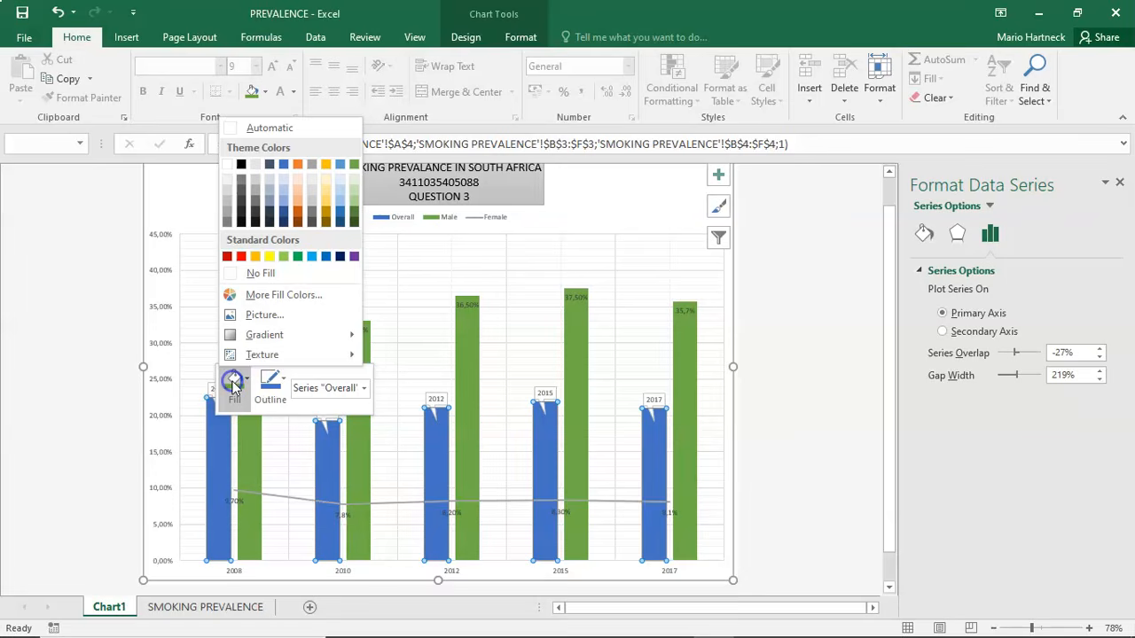
{"action": "left_click", "coordinate": [226, 213]}
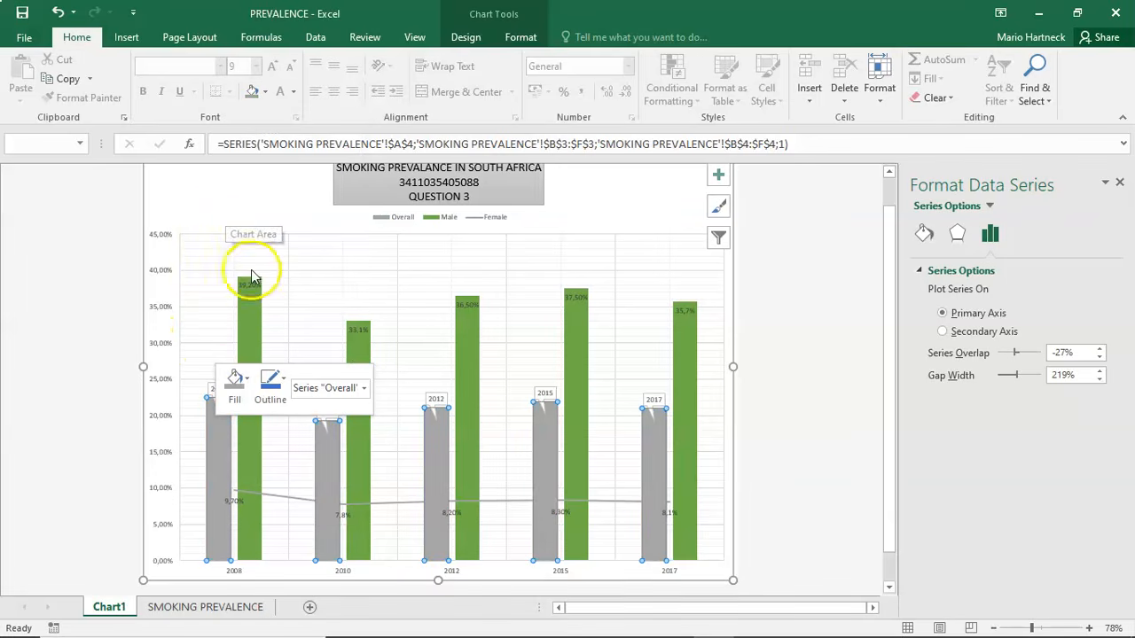
{"action": "left_click", "coordinate": [201, 346]}
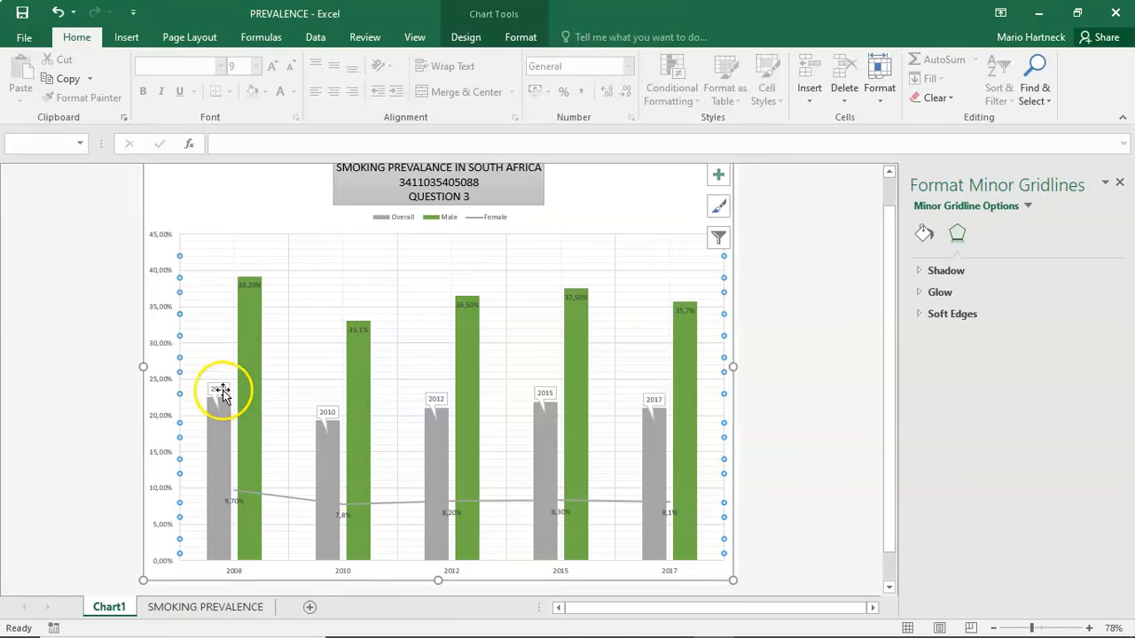
Fill the year callouts above the Overall columns with the standard orange colour
{"action": "left_click", "coordinate": [221, 393]}
{"action": "right_click", "coordinate": [219, 394]}
{"action": "left_click", "coordinate": [237, 342]}
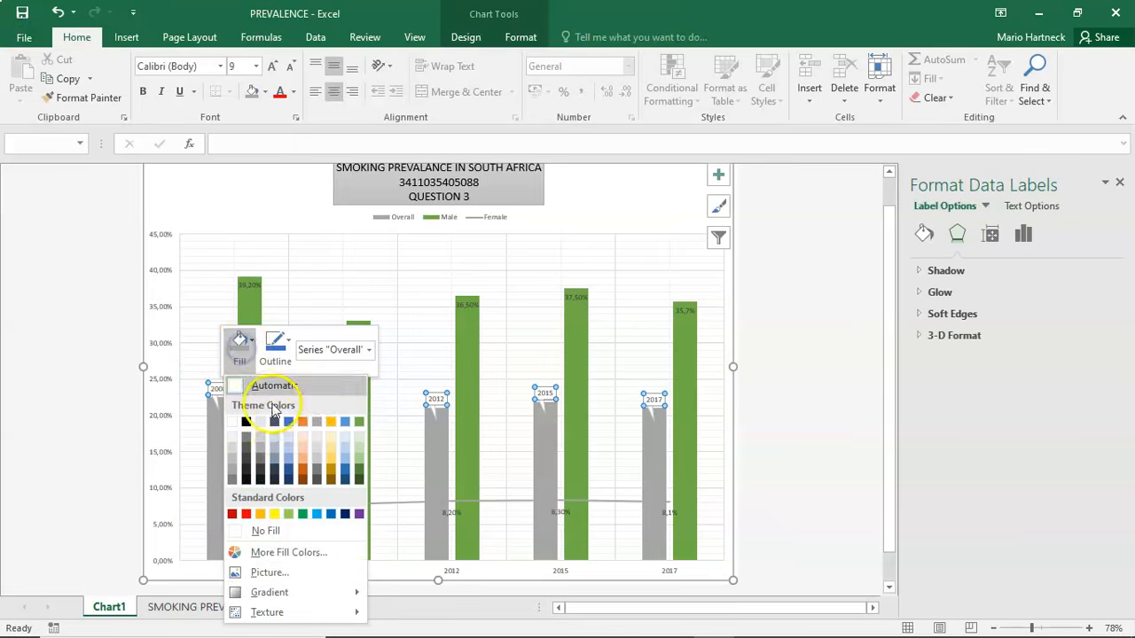
{"action": "left_click", "coordinate": [261, 514]}
{"action": "left_click", "coordinate": [190, 303]}
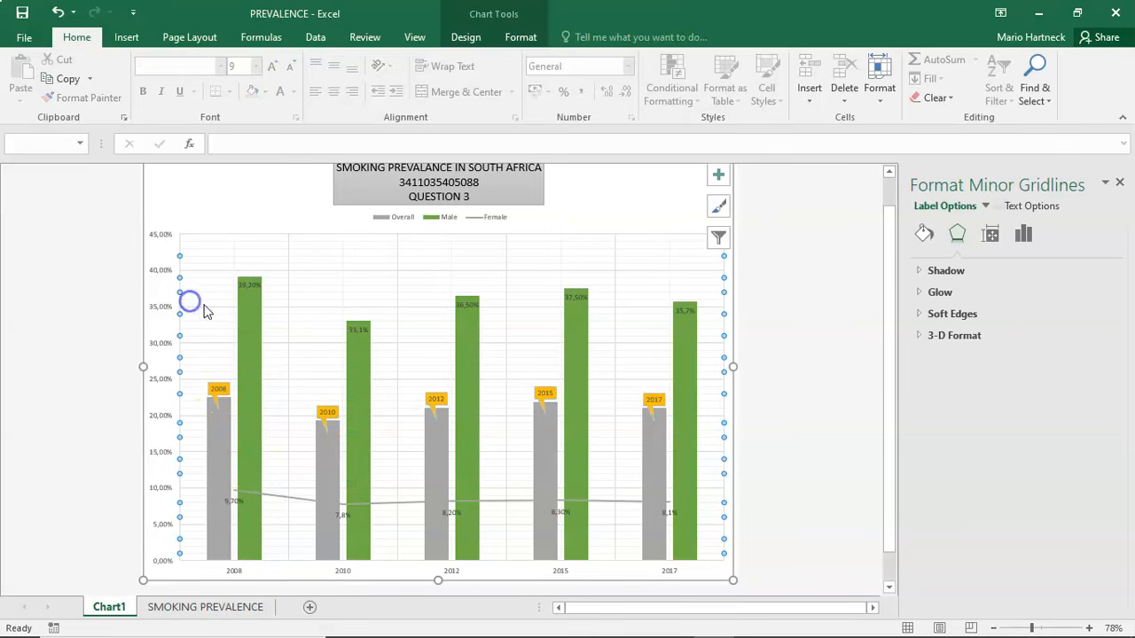